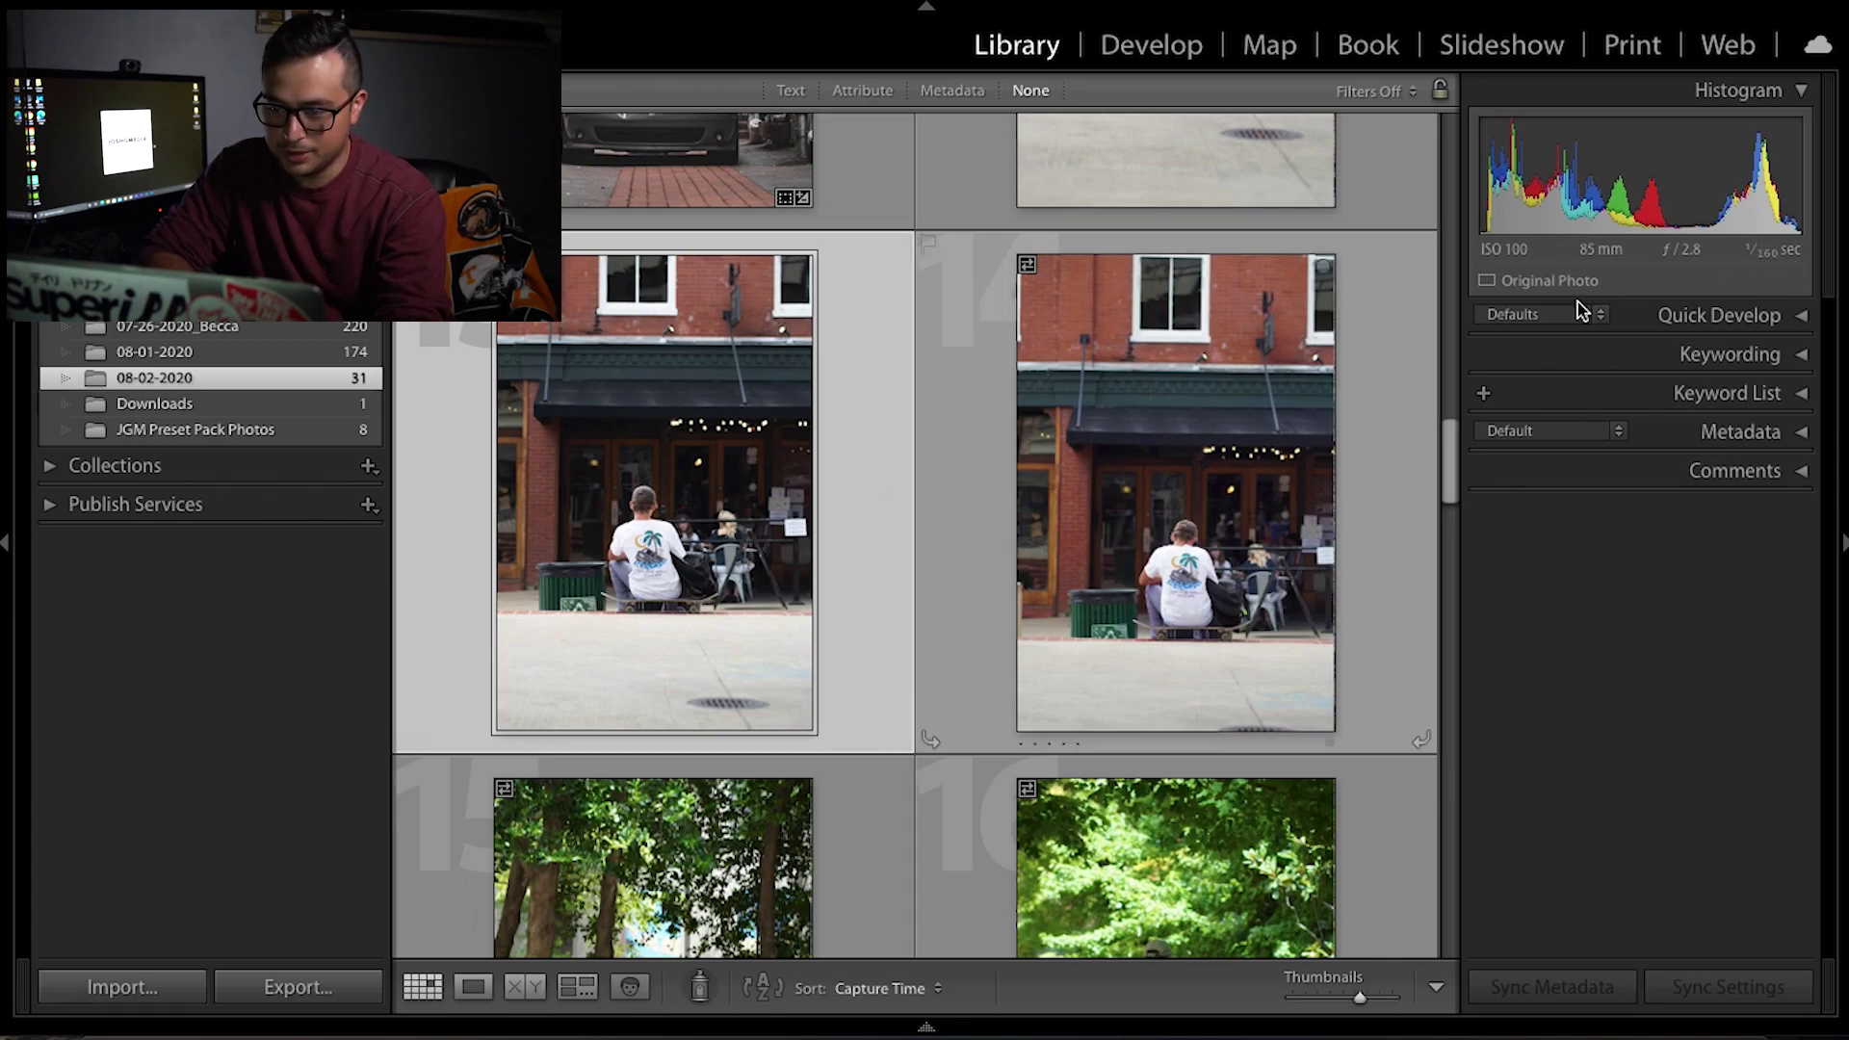
# Step: Develop the photo with Exposure −0.15, Contrast +15, Highlights −20, Shadows +13, Blacks −15, Texture +10, Clarity +15 and Vibrance +16
pyautogui.click(1163, 55)
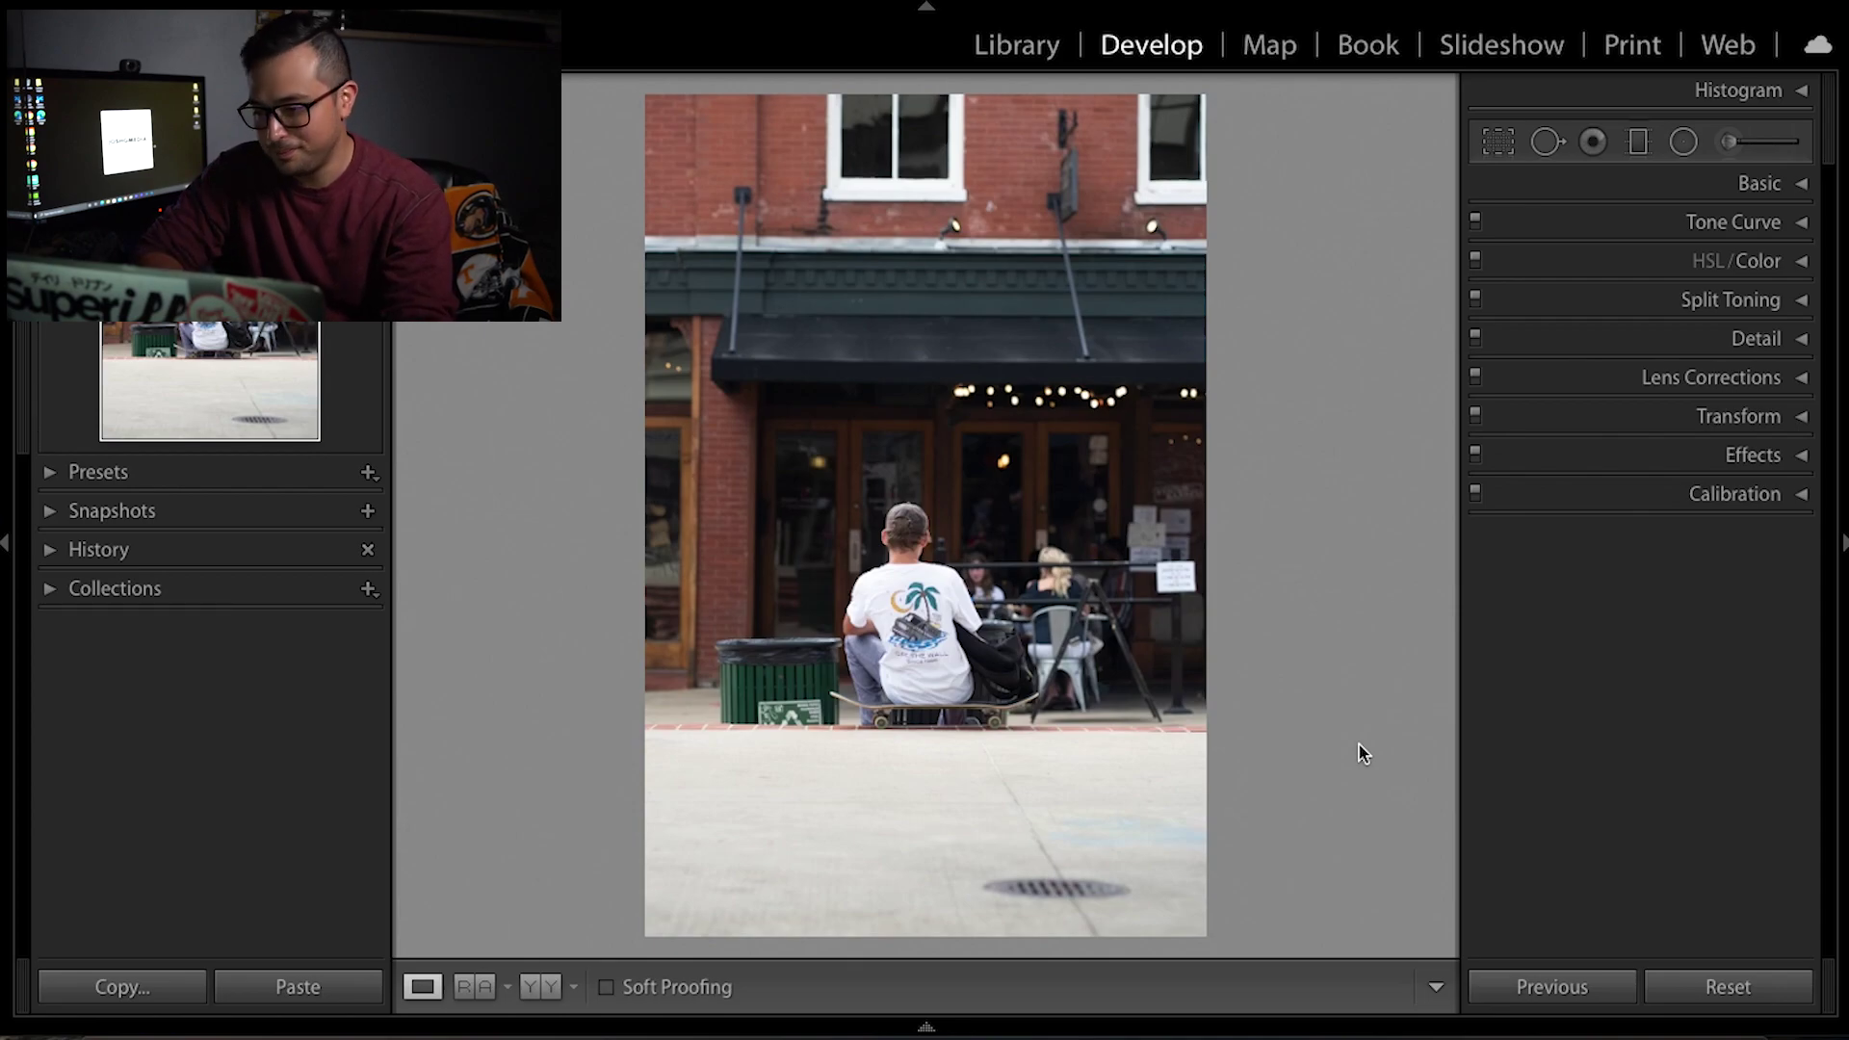
pyautogui.click(1758, 183)
pyautogui.moveTo(1649, 440); pyautogui.dragTo(1650, 441)
pyautogui.moveTo(1649, 463); pyautogui.dragTo(1659, 526)
pyautogui.moveTo(1650, 440); pyautogui.dragTo(1646, 440)
pyautogui.moveTo(1640, 574); pyautogui.dragTo(1638, 574)
pyautogui.moveTo(1649, 637); pyautogui.dragTo(1657, 637)
pyautogui.moveTo(1649, 659); pyautogui.dragTo(1663, 717)
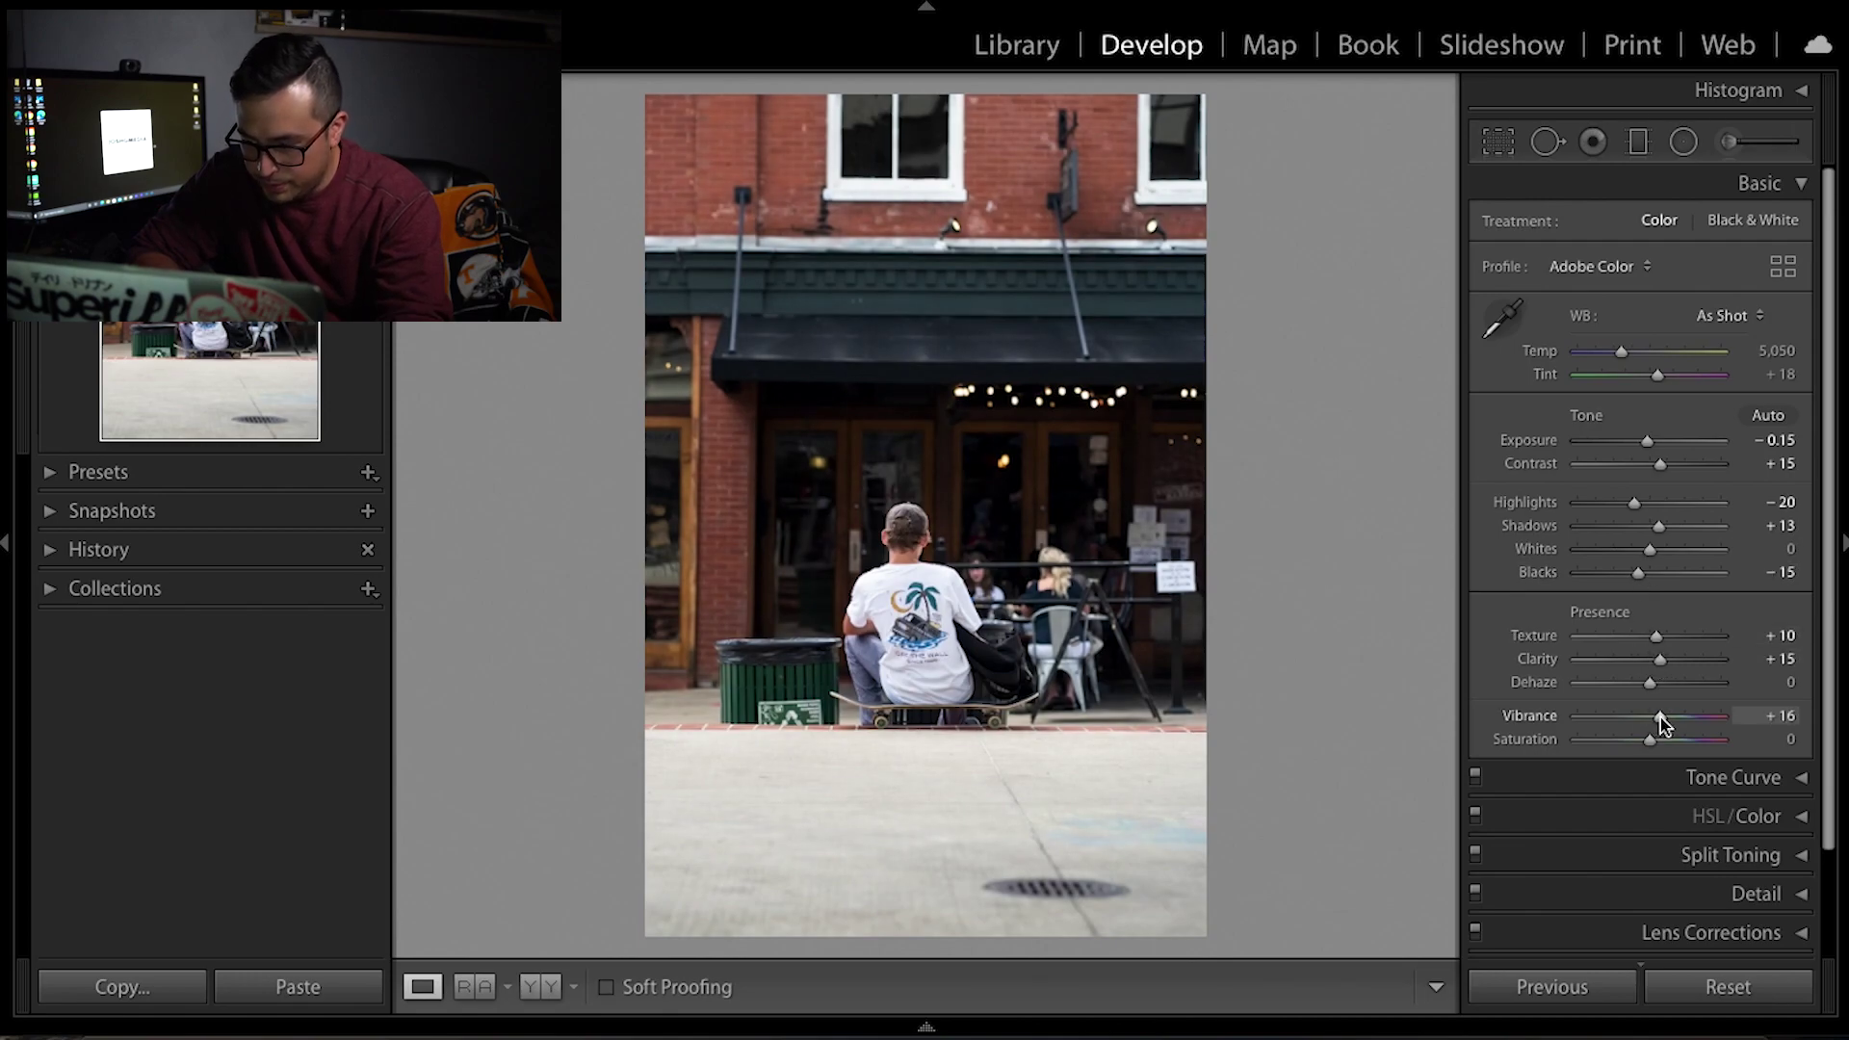
# Step: Enable chromatic aberration removal and lens profile corrections, and shape a custom point curve with the black point raised to output 16
pyautogui.click(1711, 932)
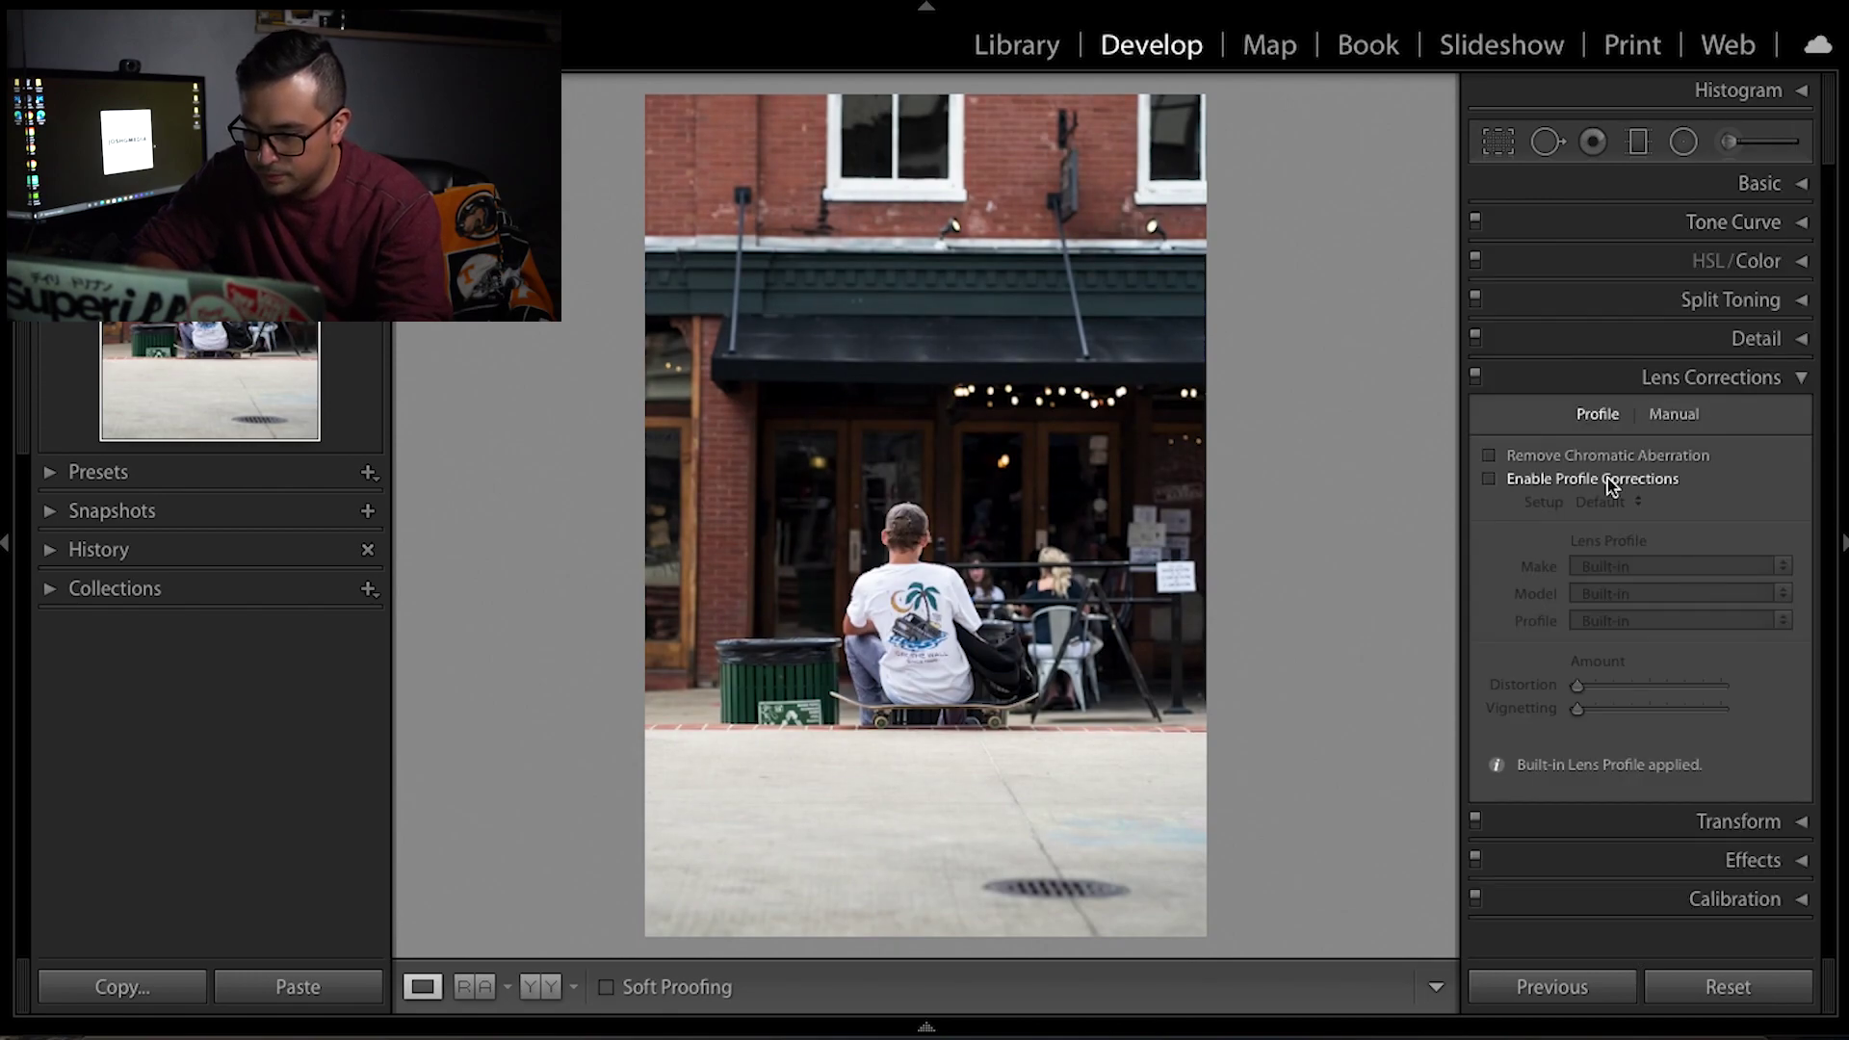
pyautogui.click(1803, 223)
pyautogui.moveTo(1544, 520); pyautogui.dragTo(1506, 556)
pyautogui.click(1800, 226)
# Step: Set HSL red saturation to +4, orange hue −10 and saturation +10, aqua hue +100, and aqua, blue and magenta saturation to −100
pyautogui.click(1800, 261)
pyautogui.moveTo(1657, 389)
pyautogui.mouseDown()
pyautogui.moveTo(1579, 395)
pyautogui.moveTo(1649, 366)
pyautogui.moveTo(1666, 390)
pyautogui.moveTo(1607, 391)
pyautogui.moveTo(1660, 406)
pyautogui.mouseUp()
pyautogui.click(1641, 299)
pyautogui.click(1611, 300)
pyautogui.click(1551, 299)
pyautogui.click(1800, 261)
# Step: Adjust the photo's Detail settings and add a Highlight Priority post-crop vignette with an amount of −11
pyautogui.click(1800, 338)
pyautogui.moveTo(1580, 712); pyautogui.dragTo(1713, 735)
pyautogui.click(1800, 338)
pyautogui.click(1800, 454)
pyautogui.moveTo(1649, 538); pyautogui.dragTo(1663, 466)
pyautogui.click(1734, 780)
# Step: Refine the basic adjustments to Contrast +17, Highlights −55, Dehaze +10, Vibrance +26 and Saturation −19
pyautogui.click(1759, 183)
pyautogui.moveTo(1650, 682); pyautogui.dragTo(1658, 692)
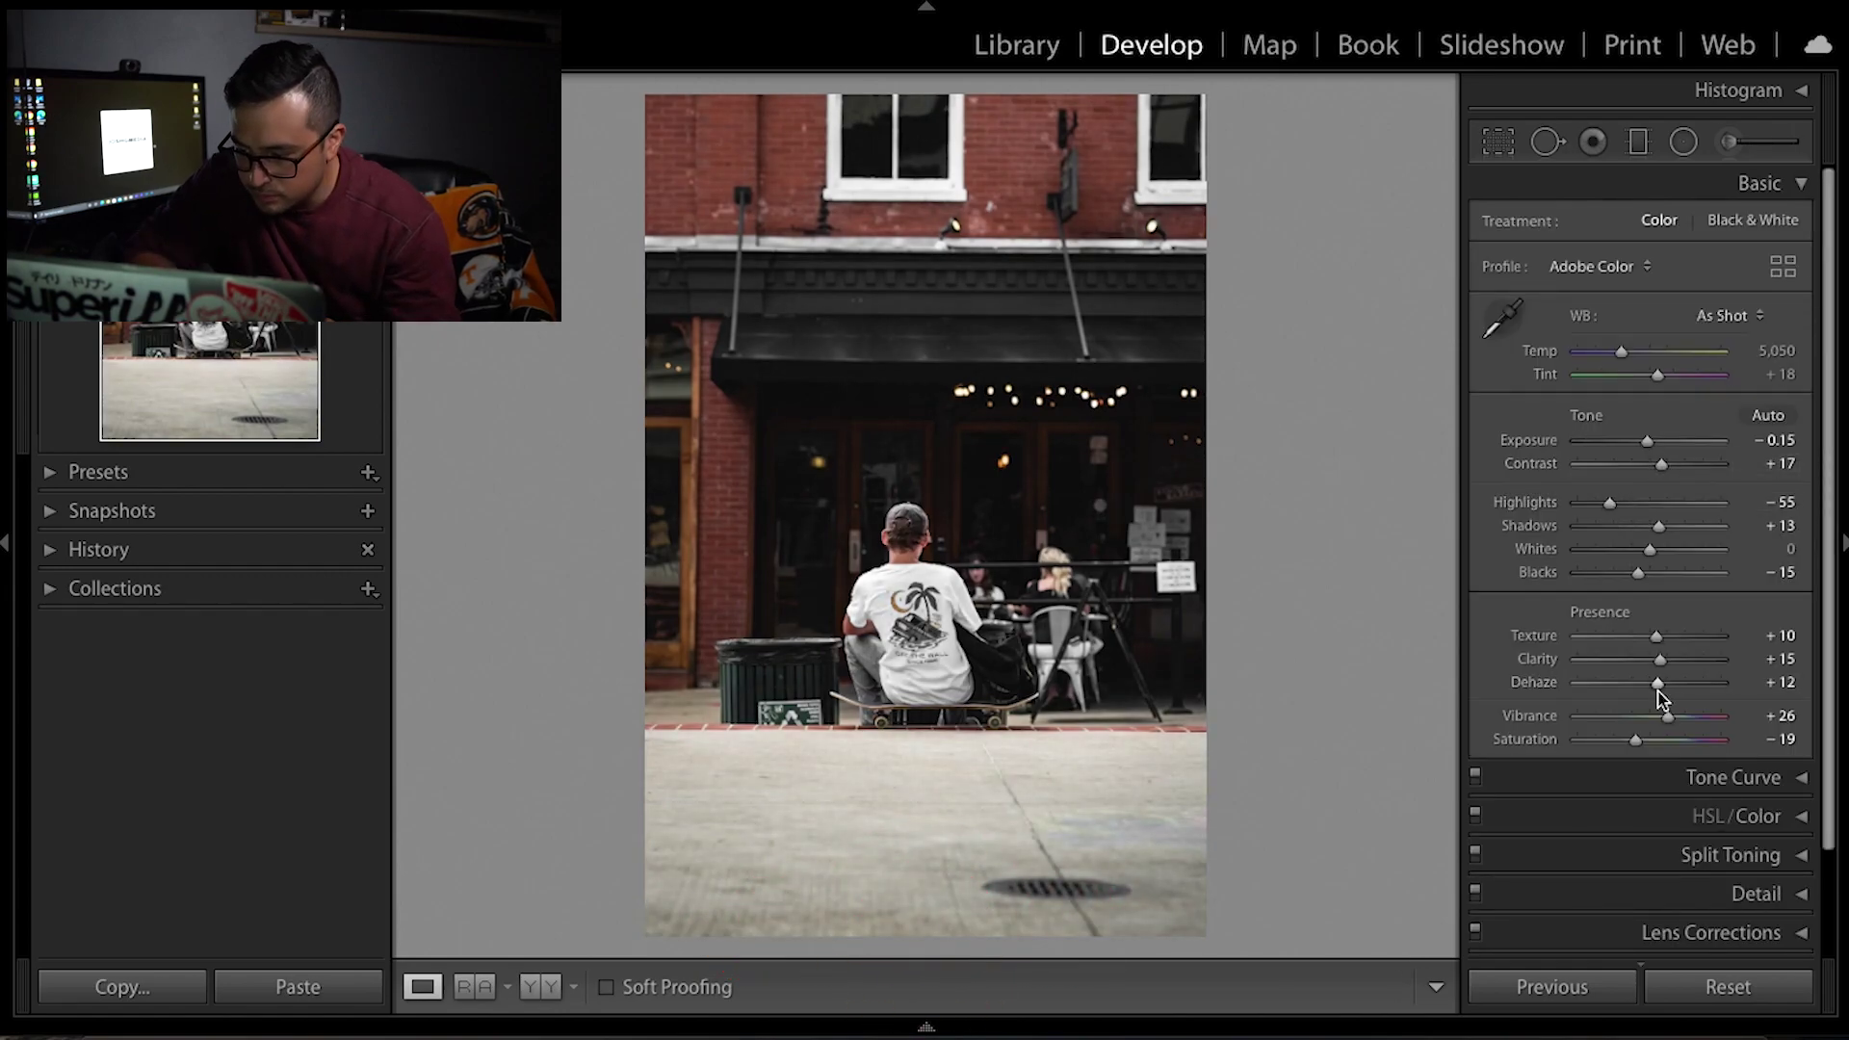
pyautogui.click(1800, 183)
# Step: Add a diagonal graduated filter across the photo, reposition it and adjust its exposure
pyautogui.click(910, 539)
pyautogui.click(817, 276)
pyautogui.press('m')
pyautogui.moveTo(554, 117); pyautogui.dragTo(916, 884)
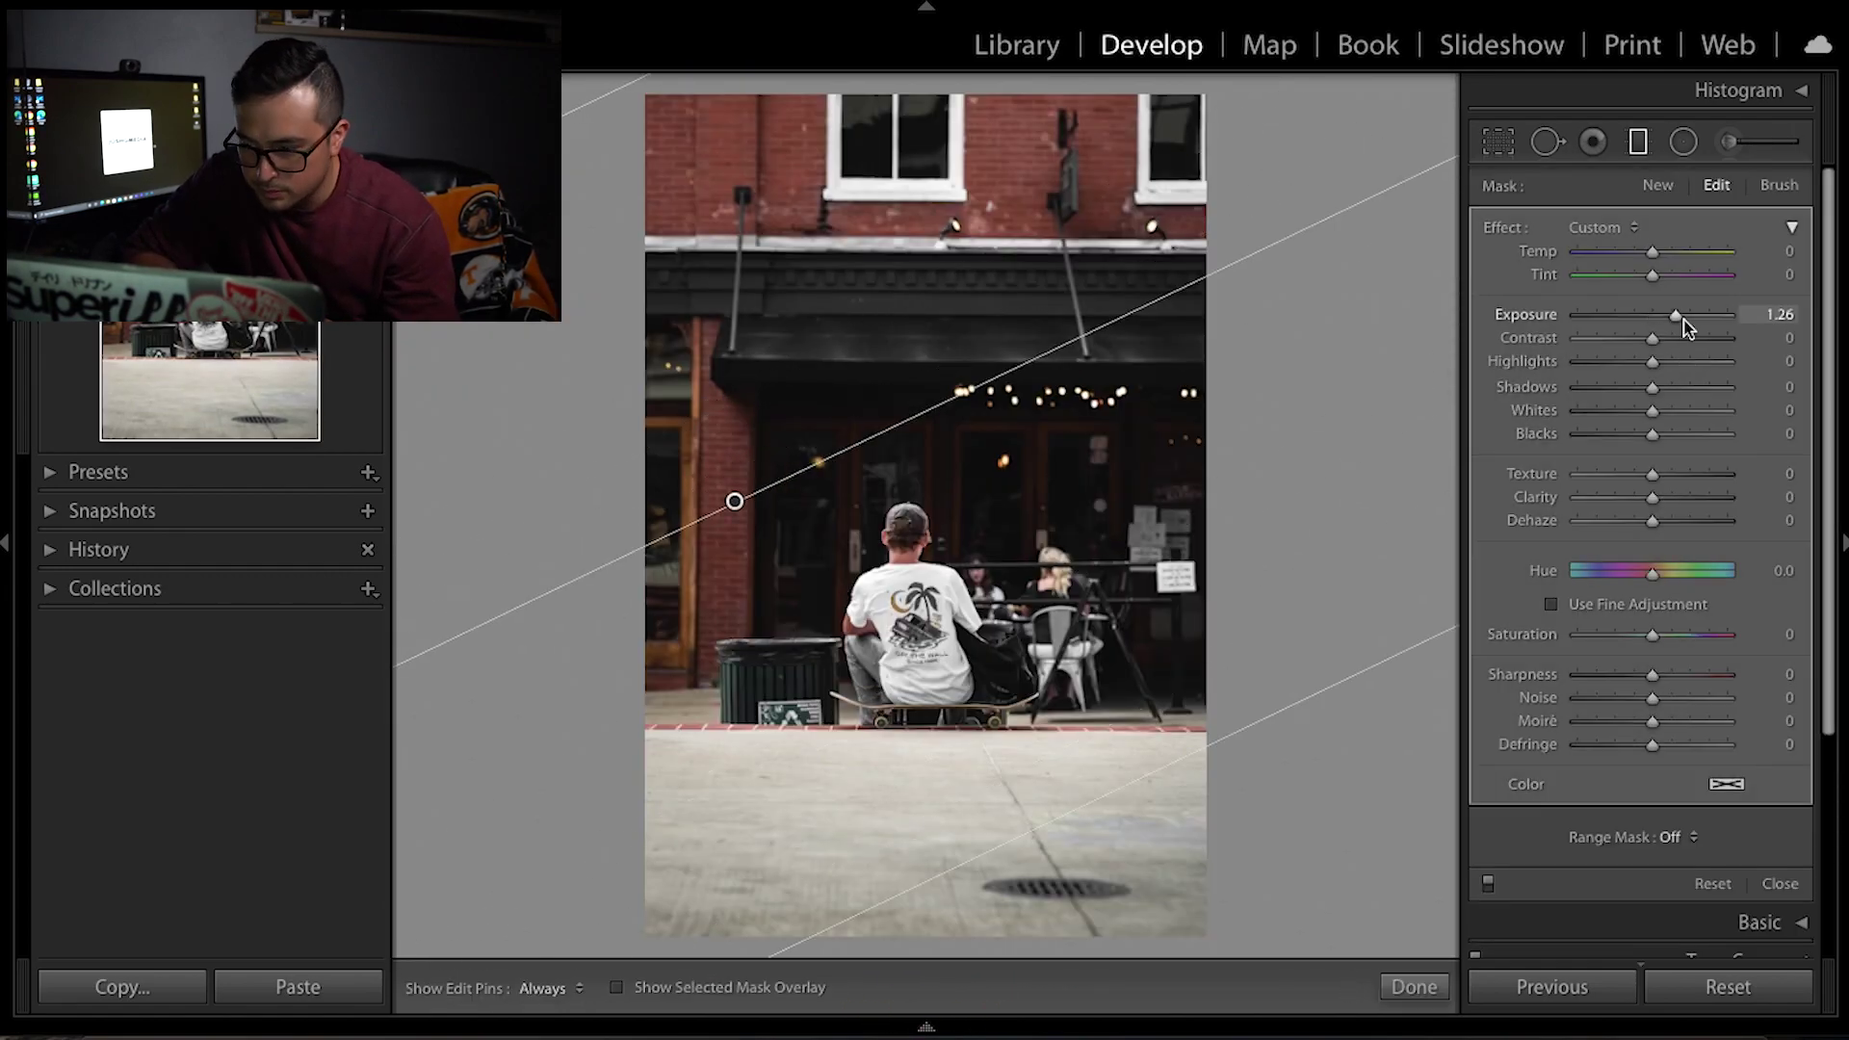
pyautogui.moveTo(1229, 734); pyautogui.dragTo(1242, 828)
pyautogui.moveTo(734, 501); pyautogui.dragTo(754, 532)
pyautogui.moveTo(1671, 315); pyautogui.dragTo(1634, 364)
pyautogui.click(1434, 997)
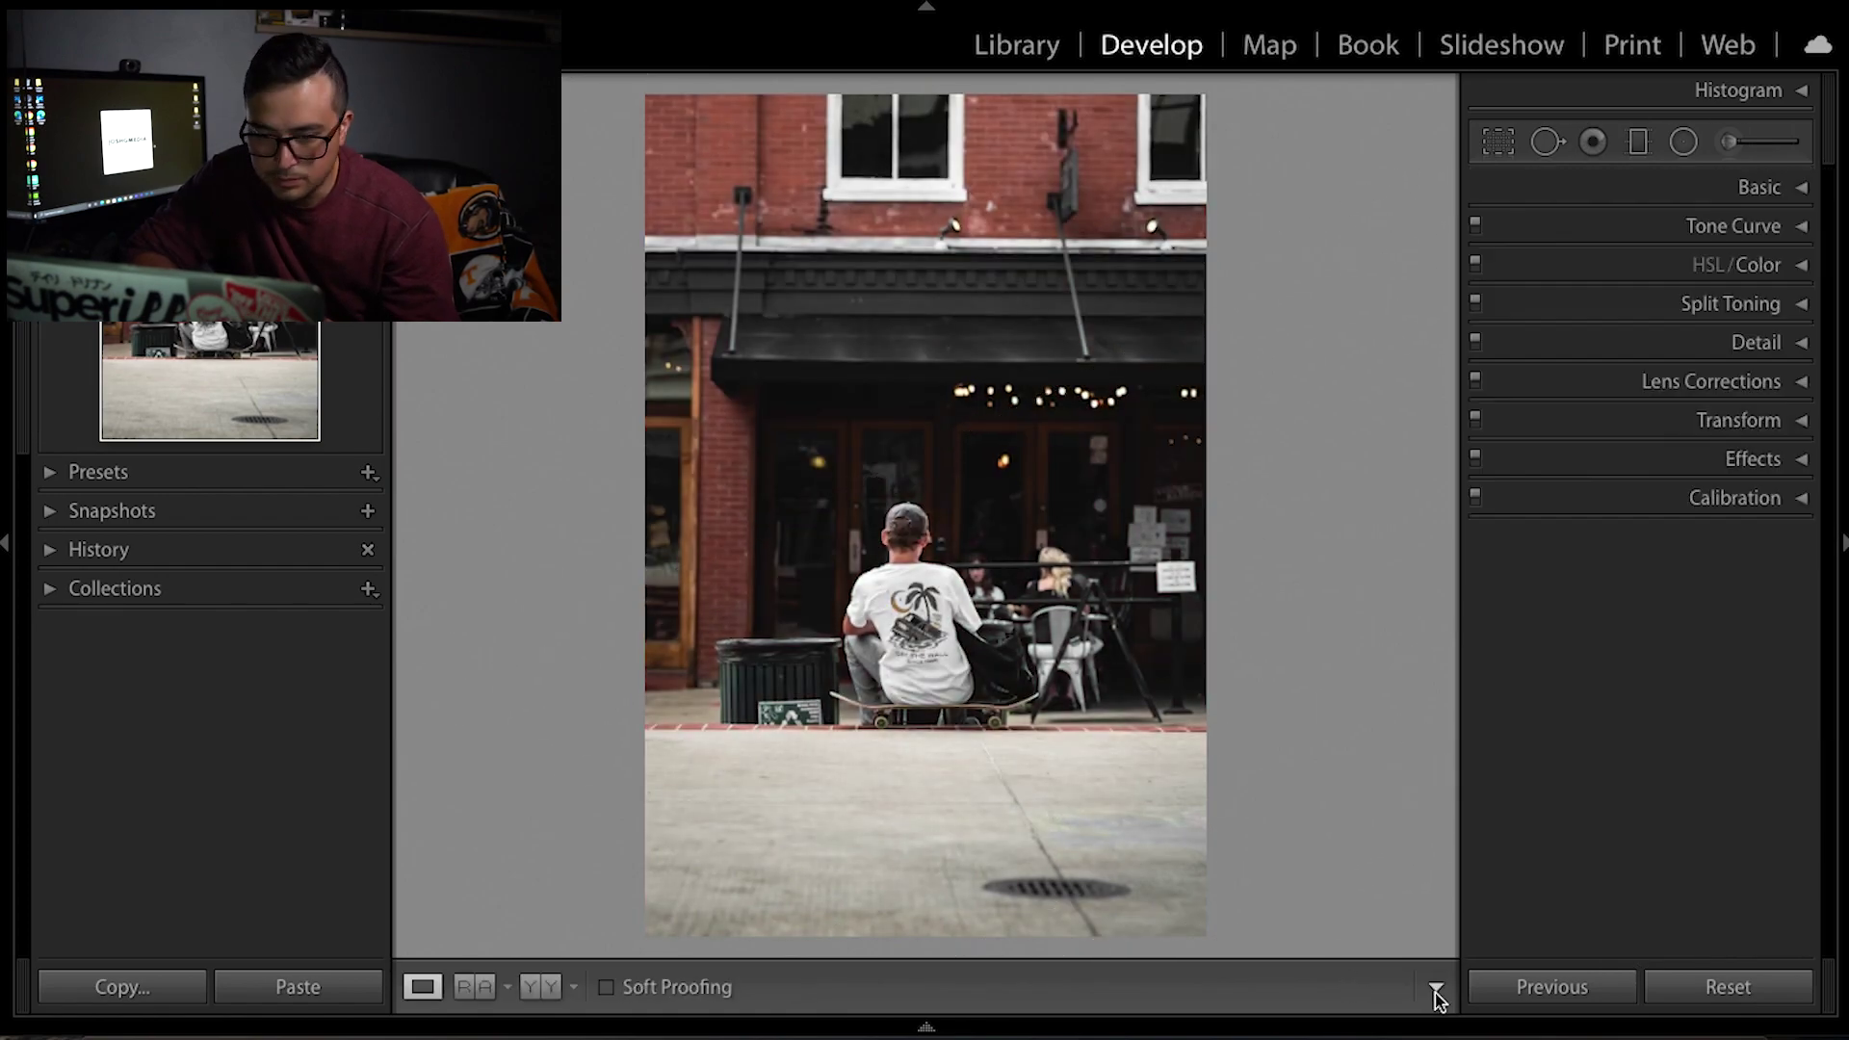
# Step: Review the Basic, Lens Corrections and Tone Curve settings applied to the photo
pyautogui.click(1761, 184)
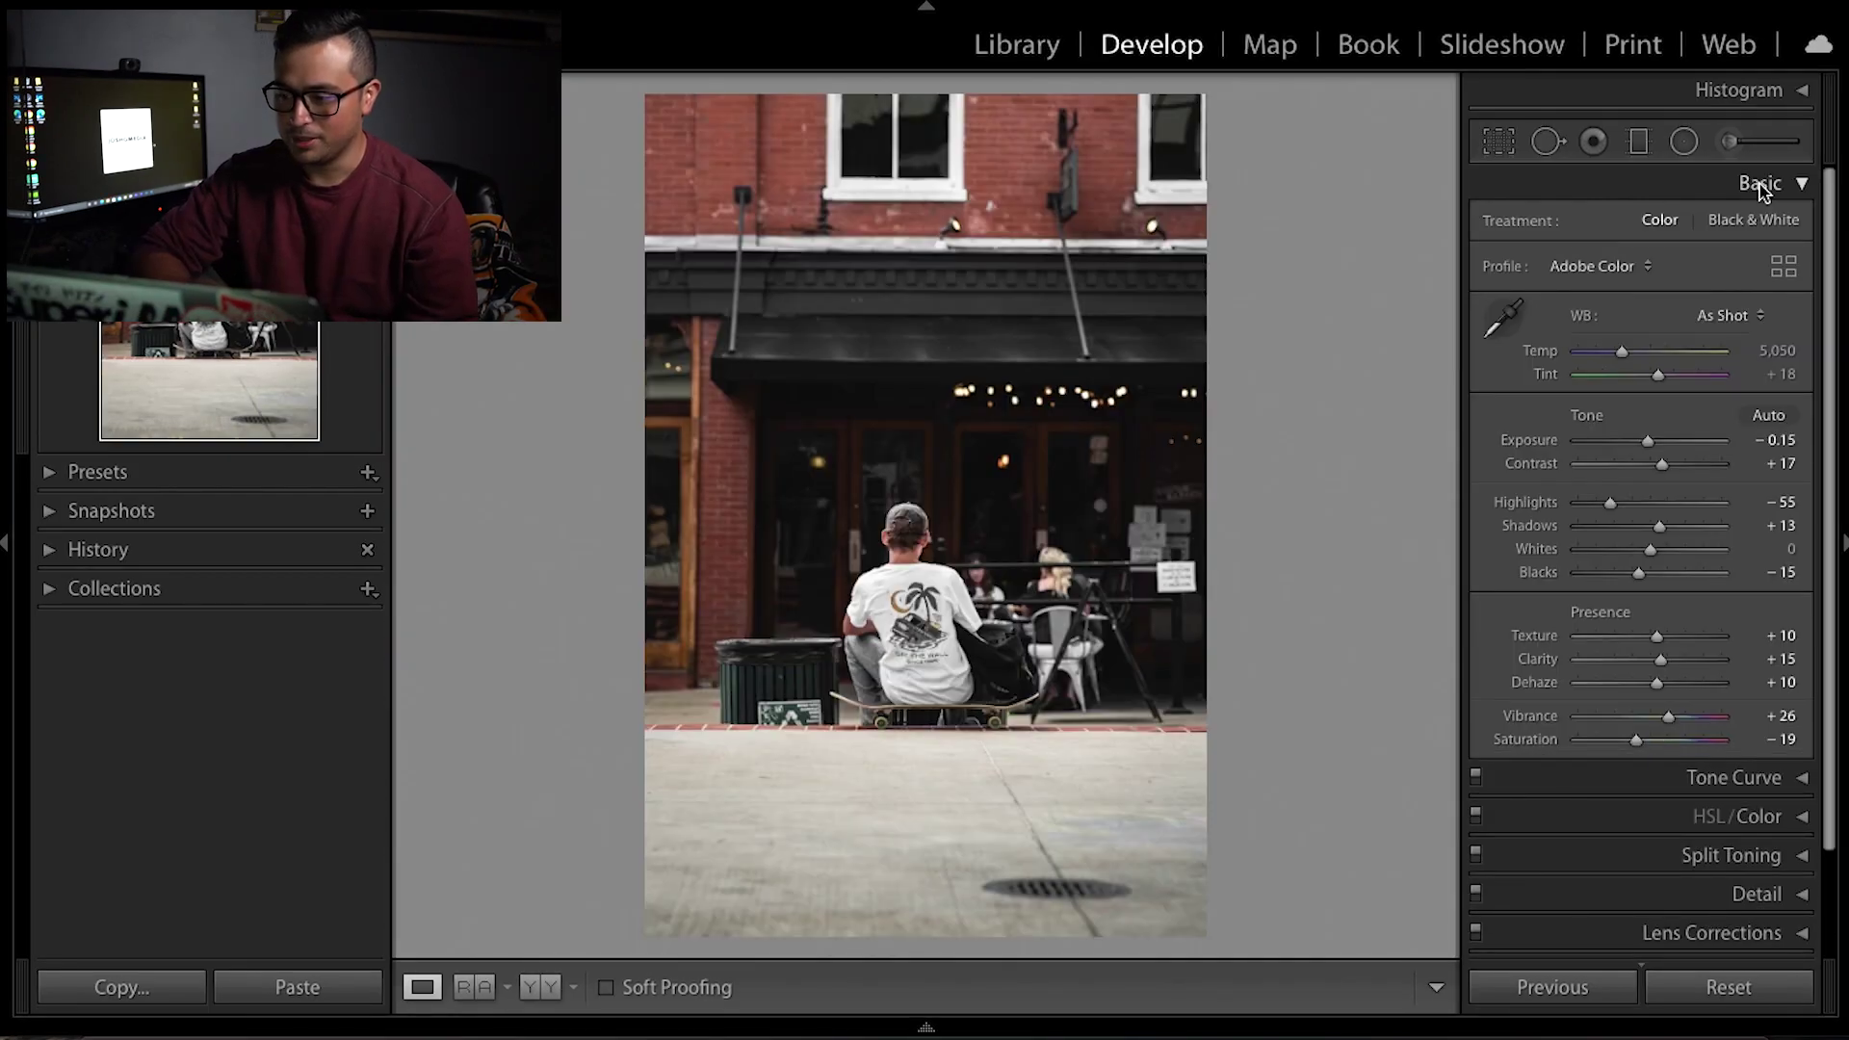
pyautogui.click(1760, 185)
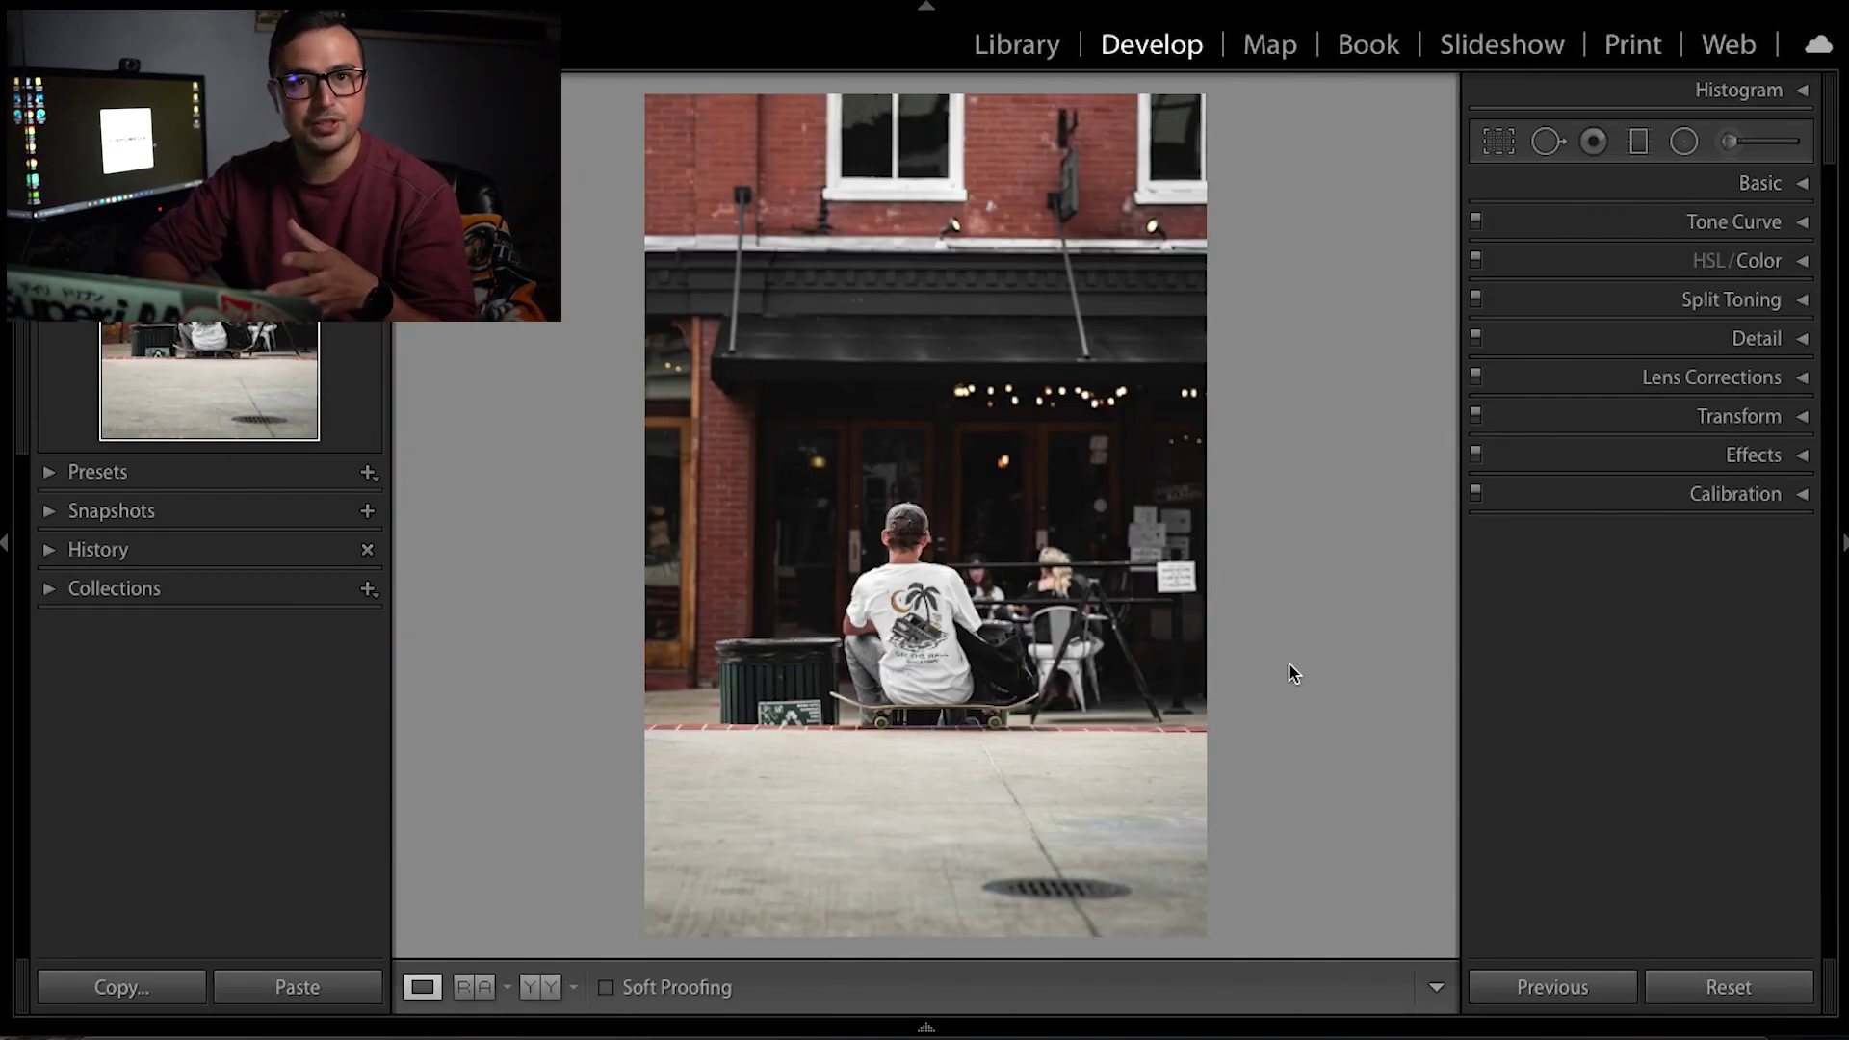
pyautogui.click(1778, 376)
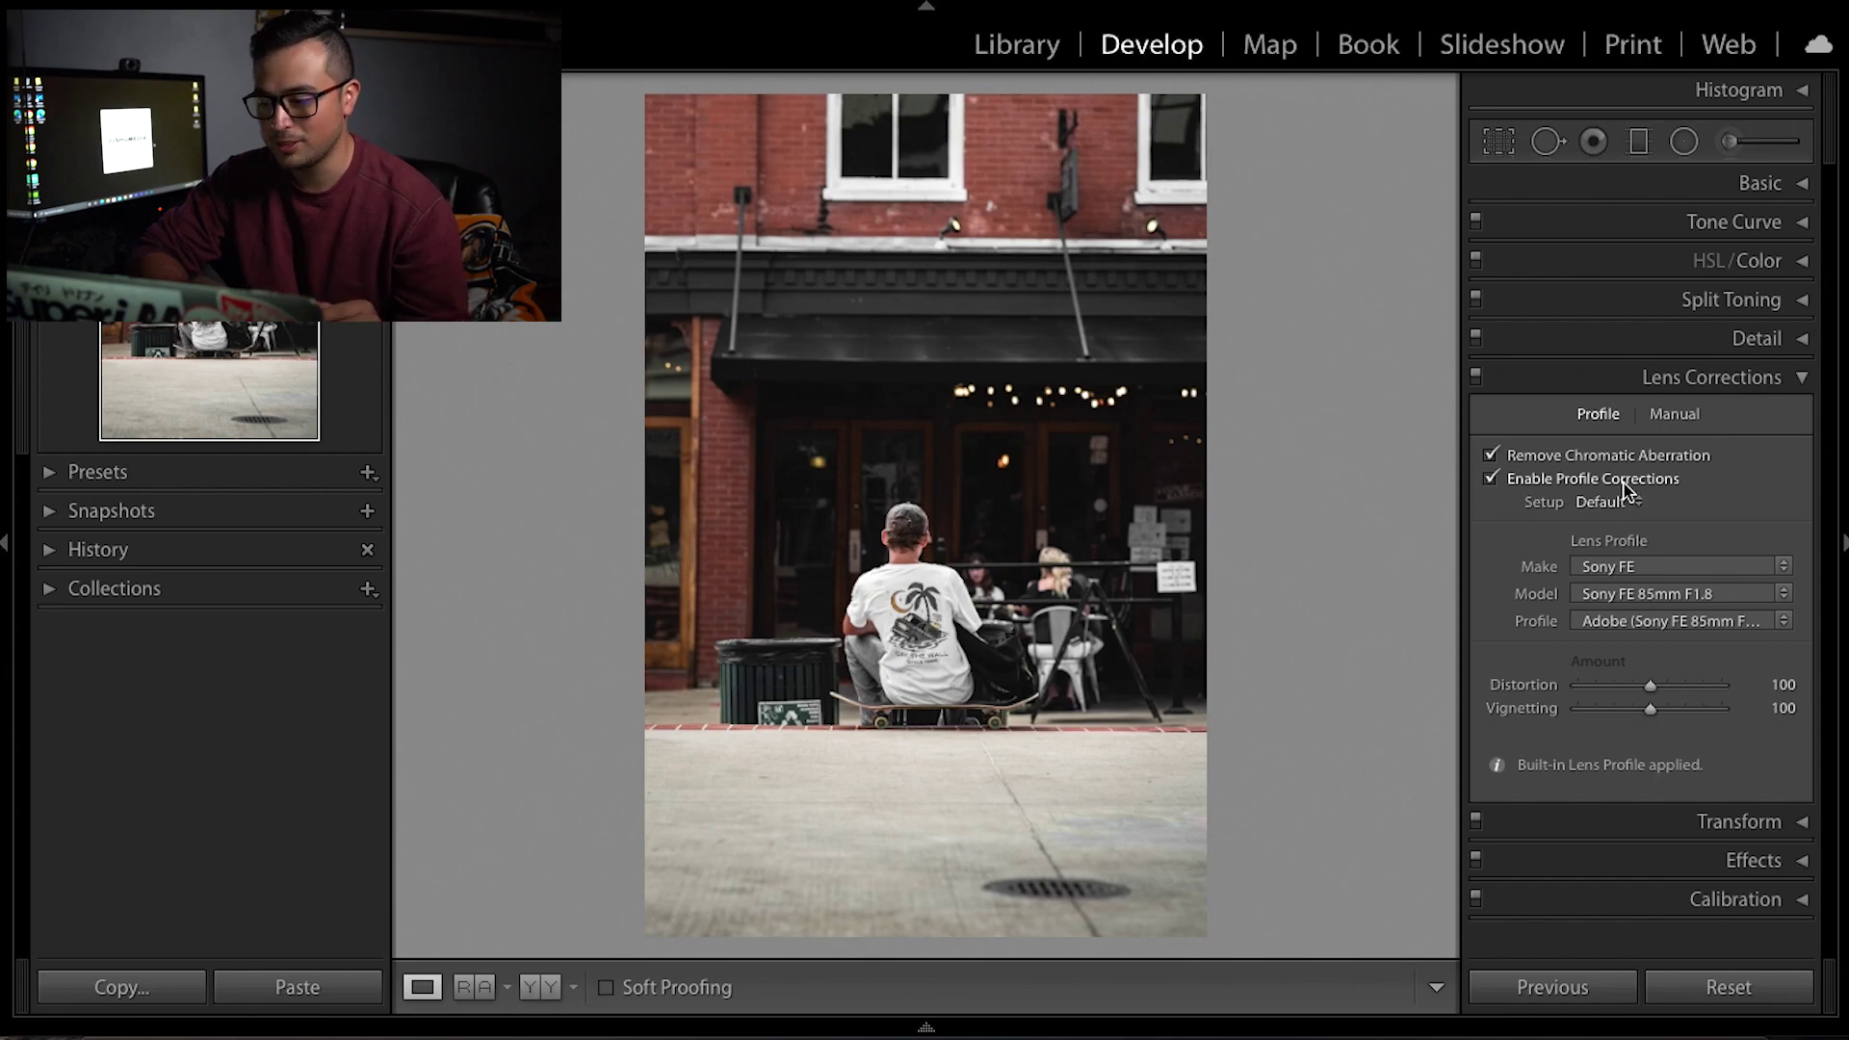
pyautogui.click(1775, 390)
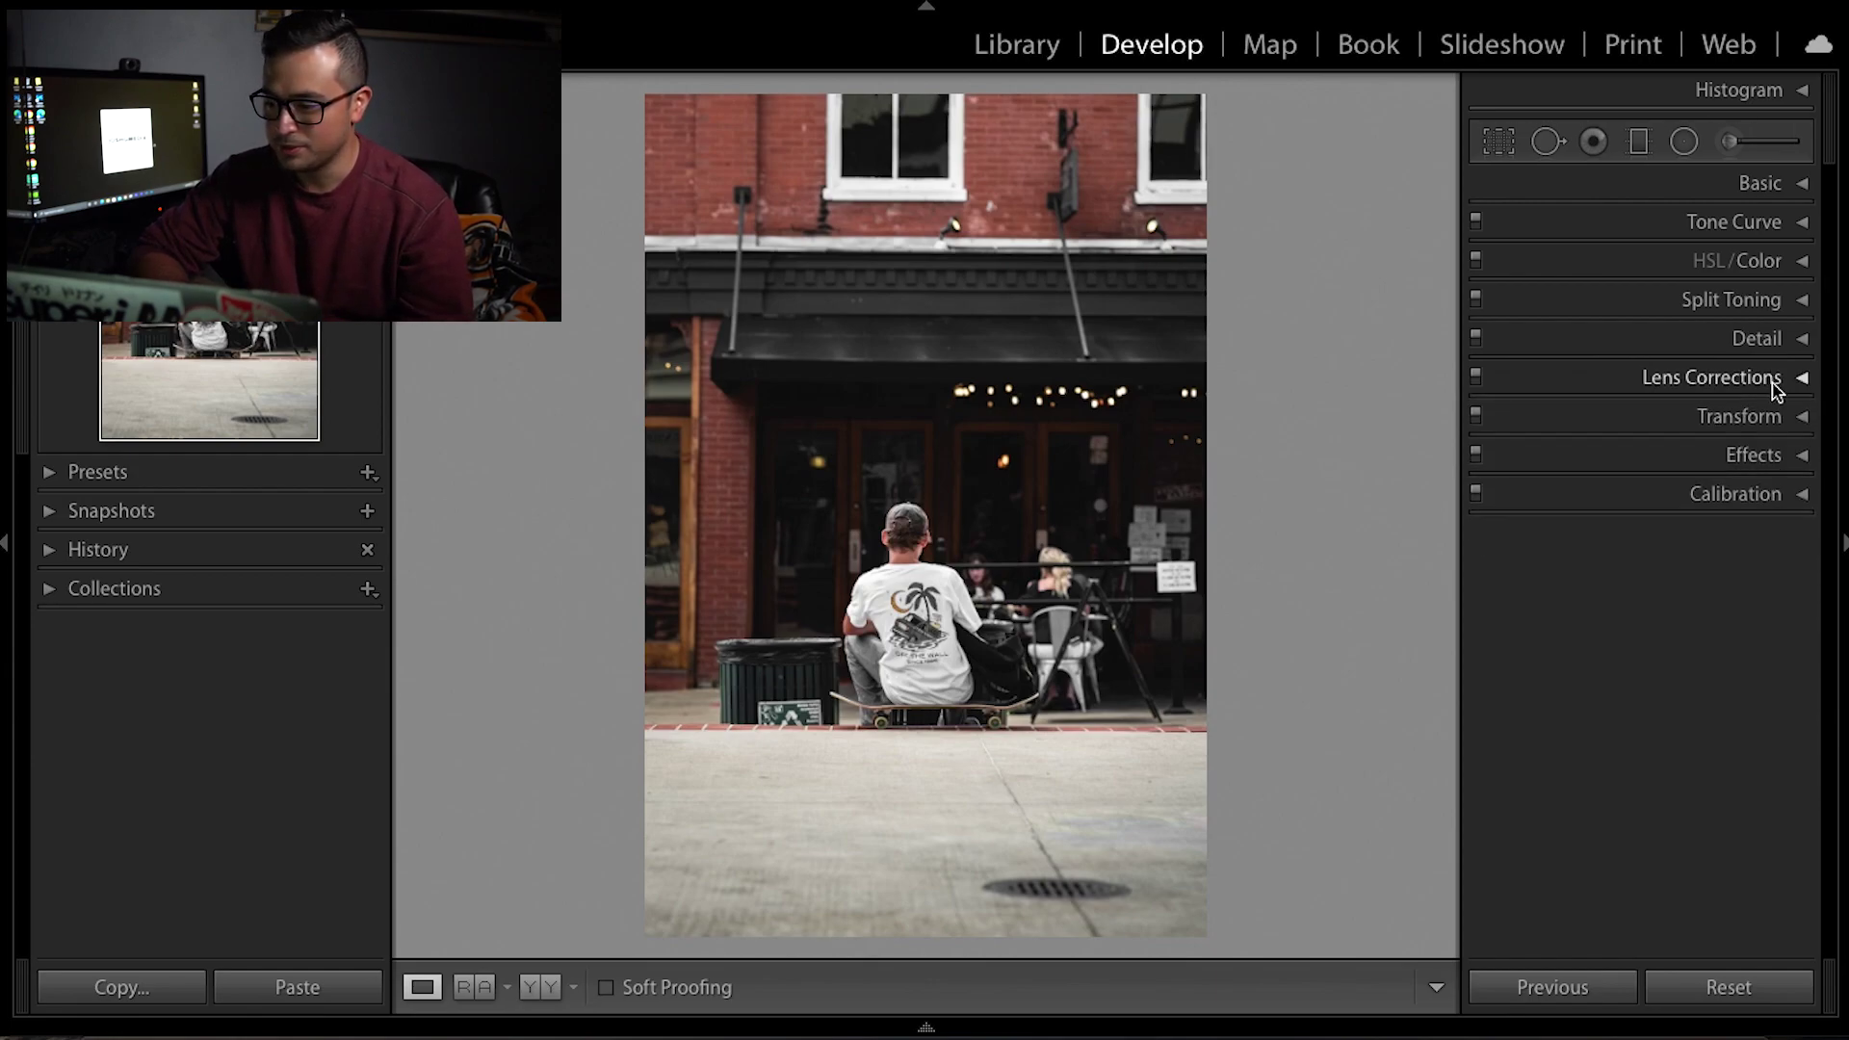
pyautogui.click(1783, 194)
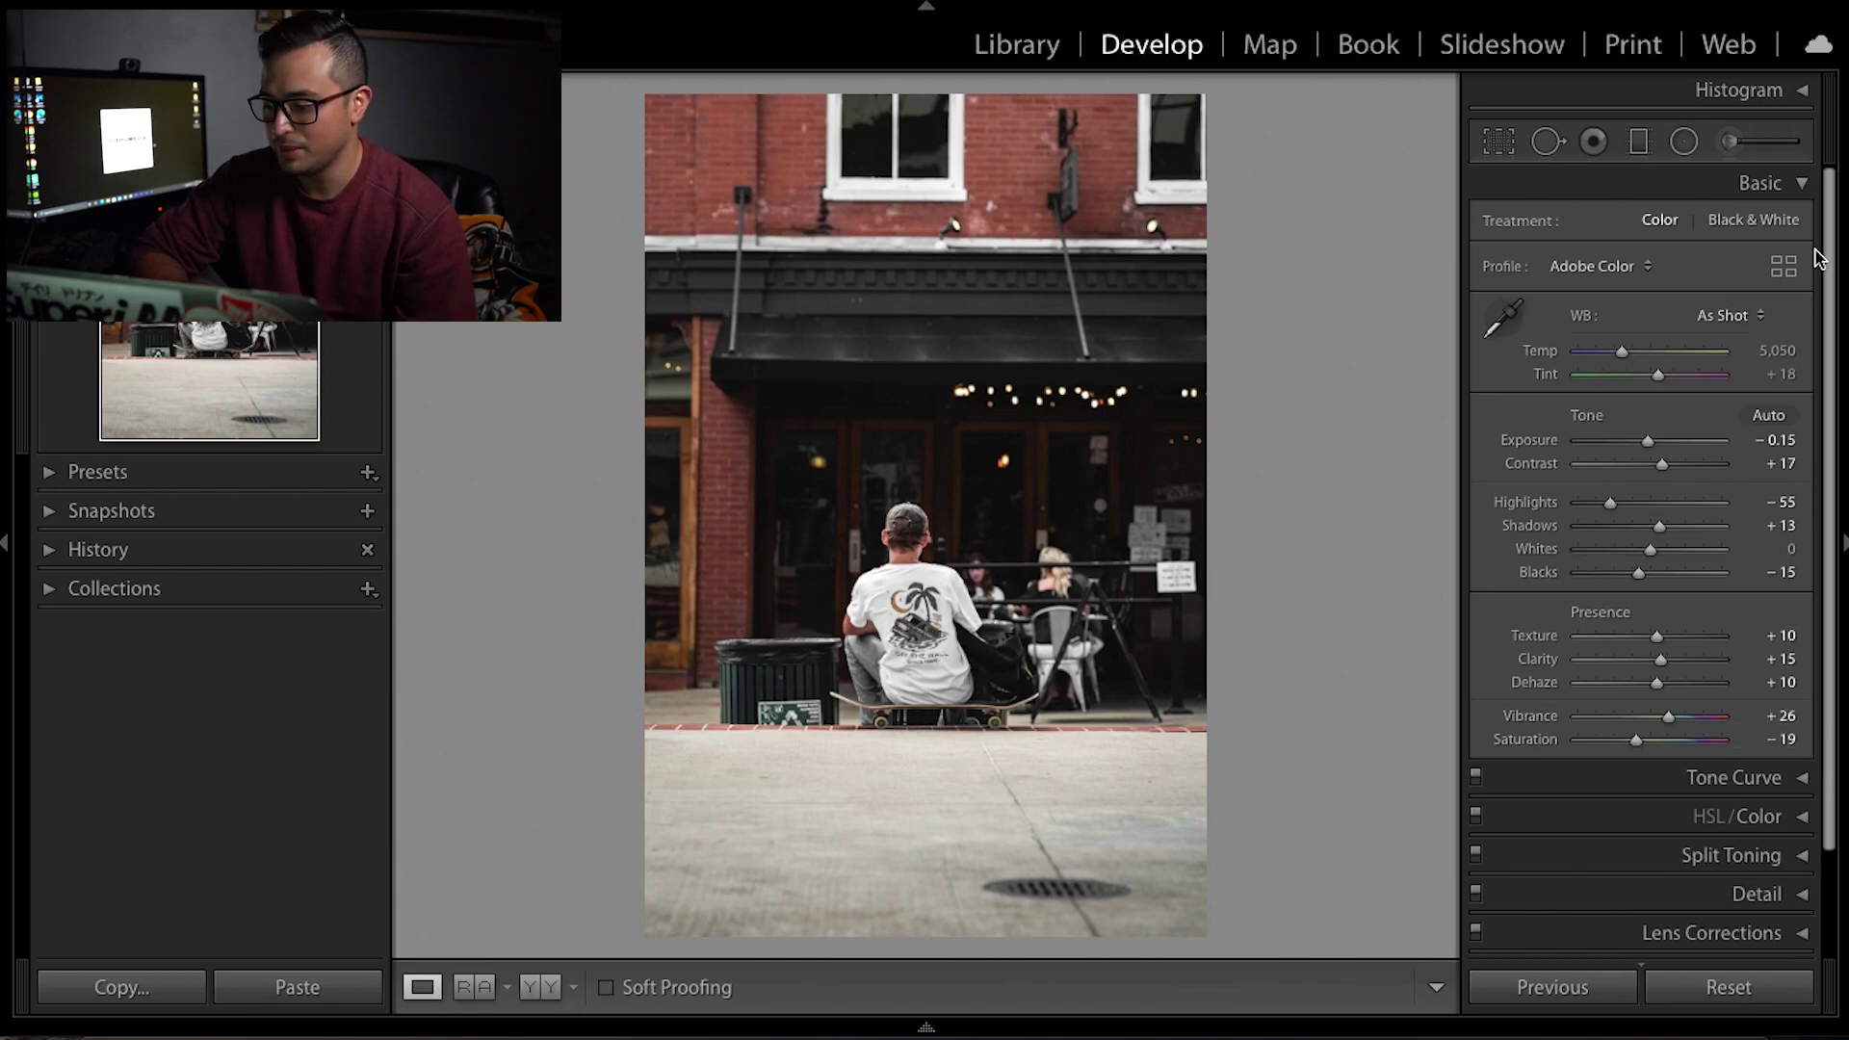
pyautogui.click(1803, 185)
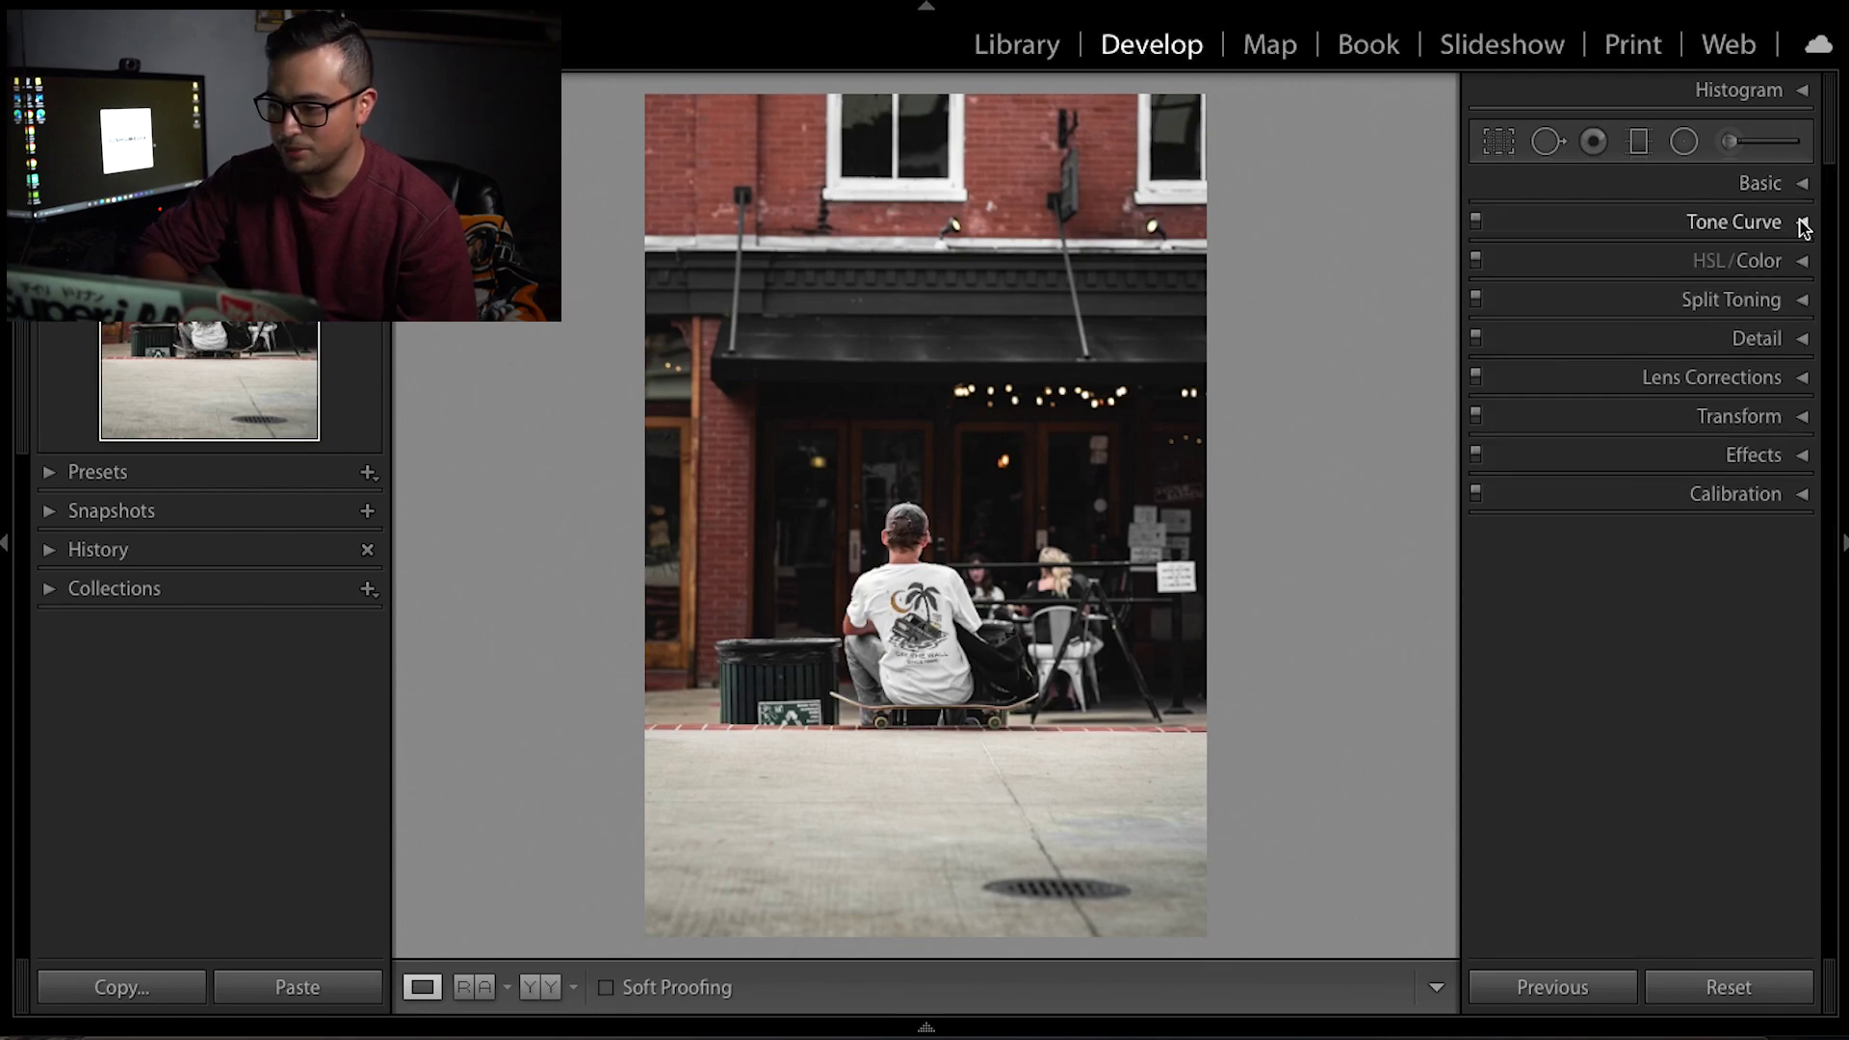
pyautogui.click(1802, 223)
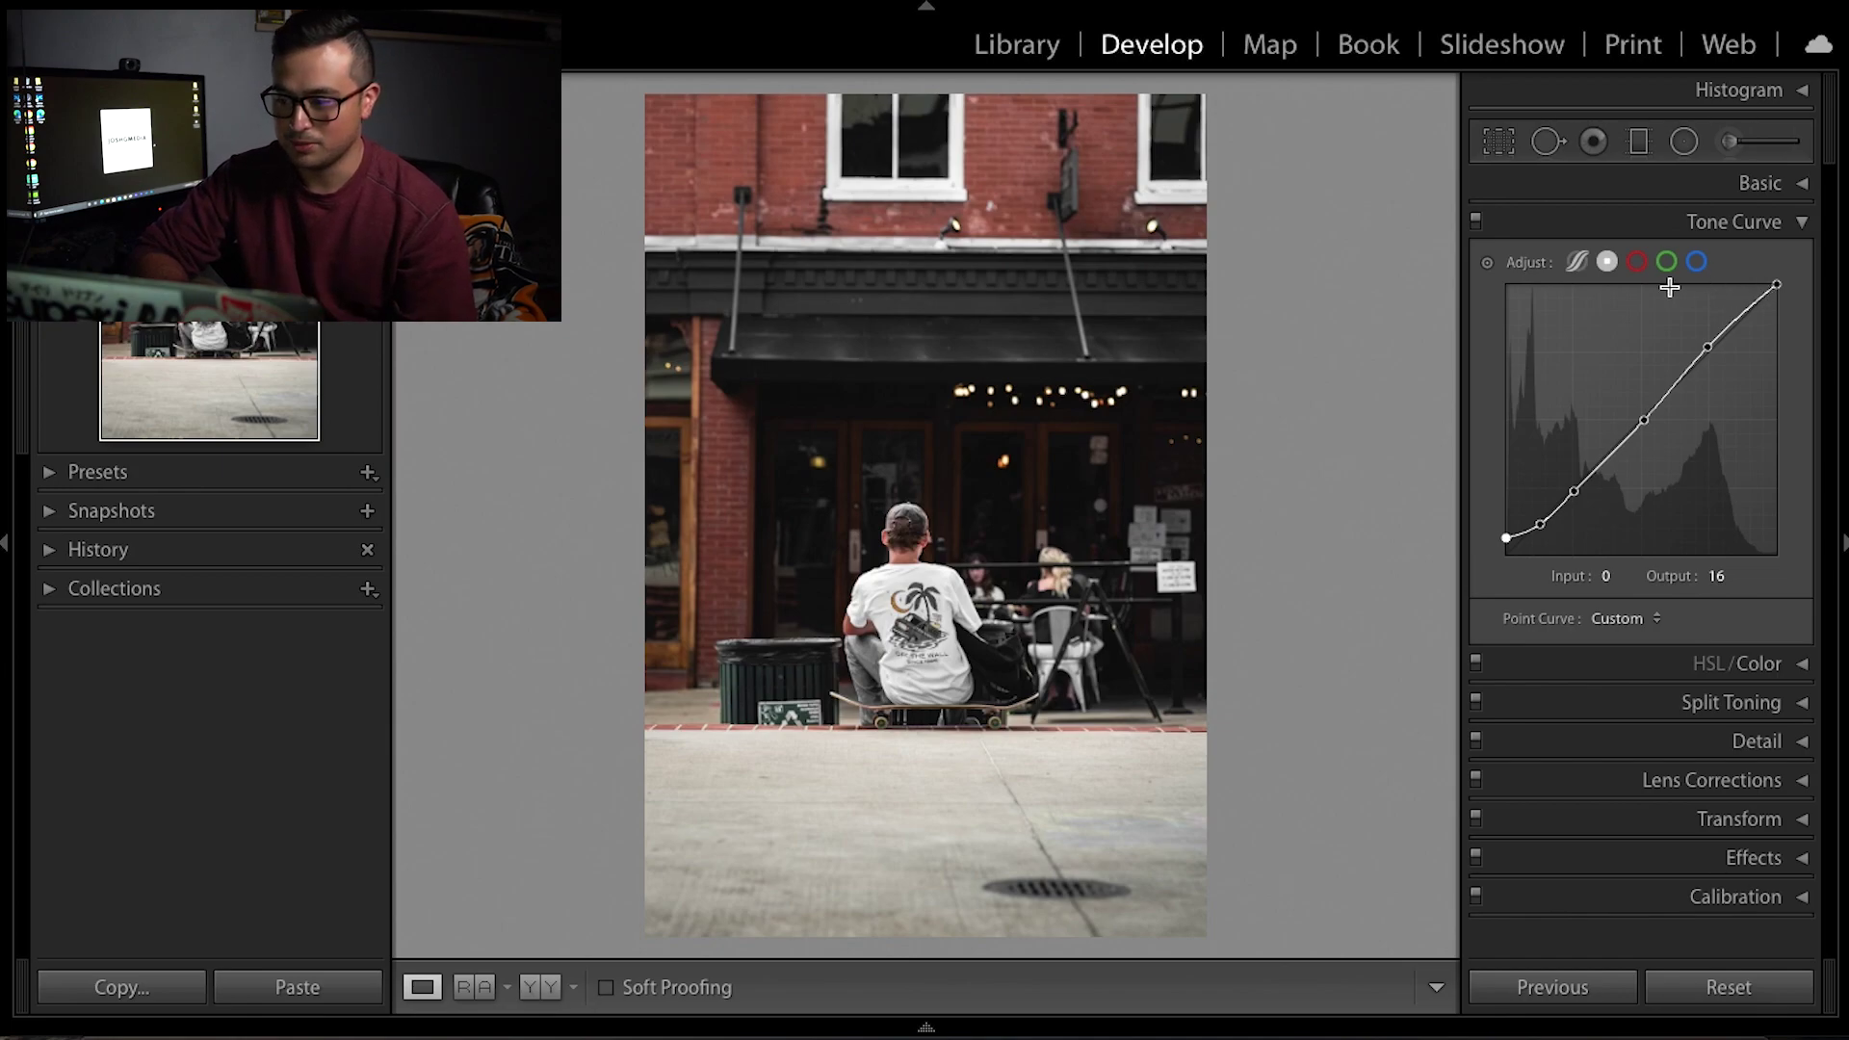
pyautogui.click(1785, 228)
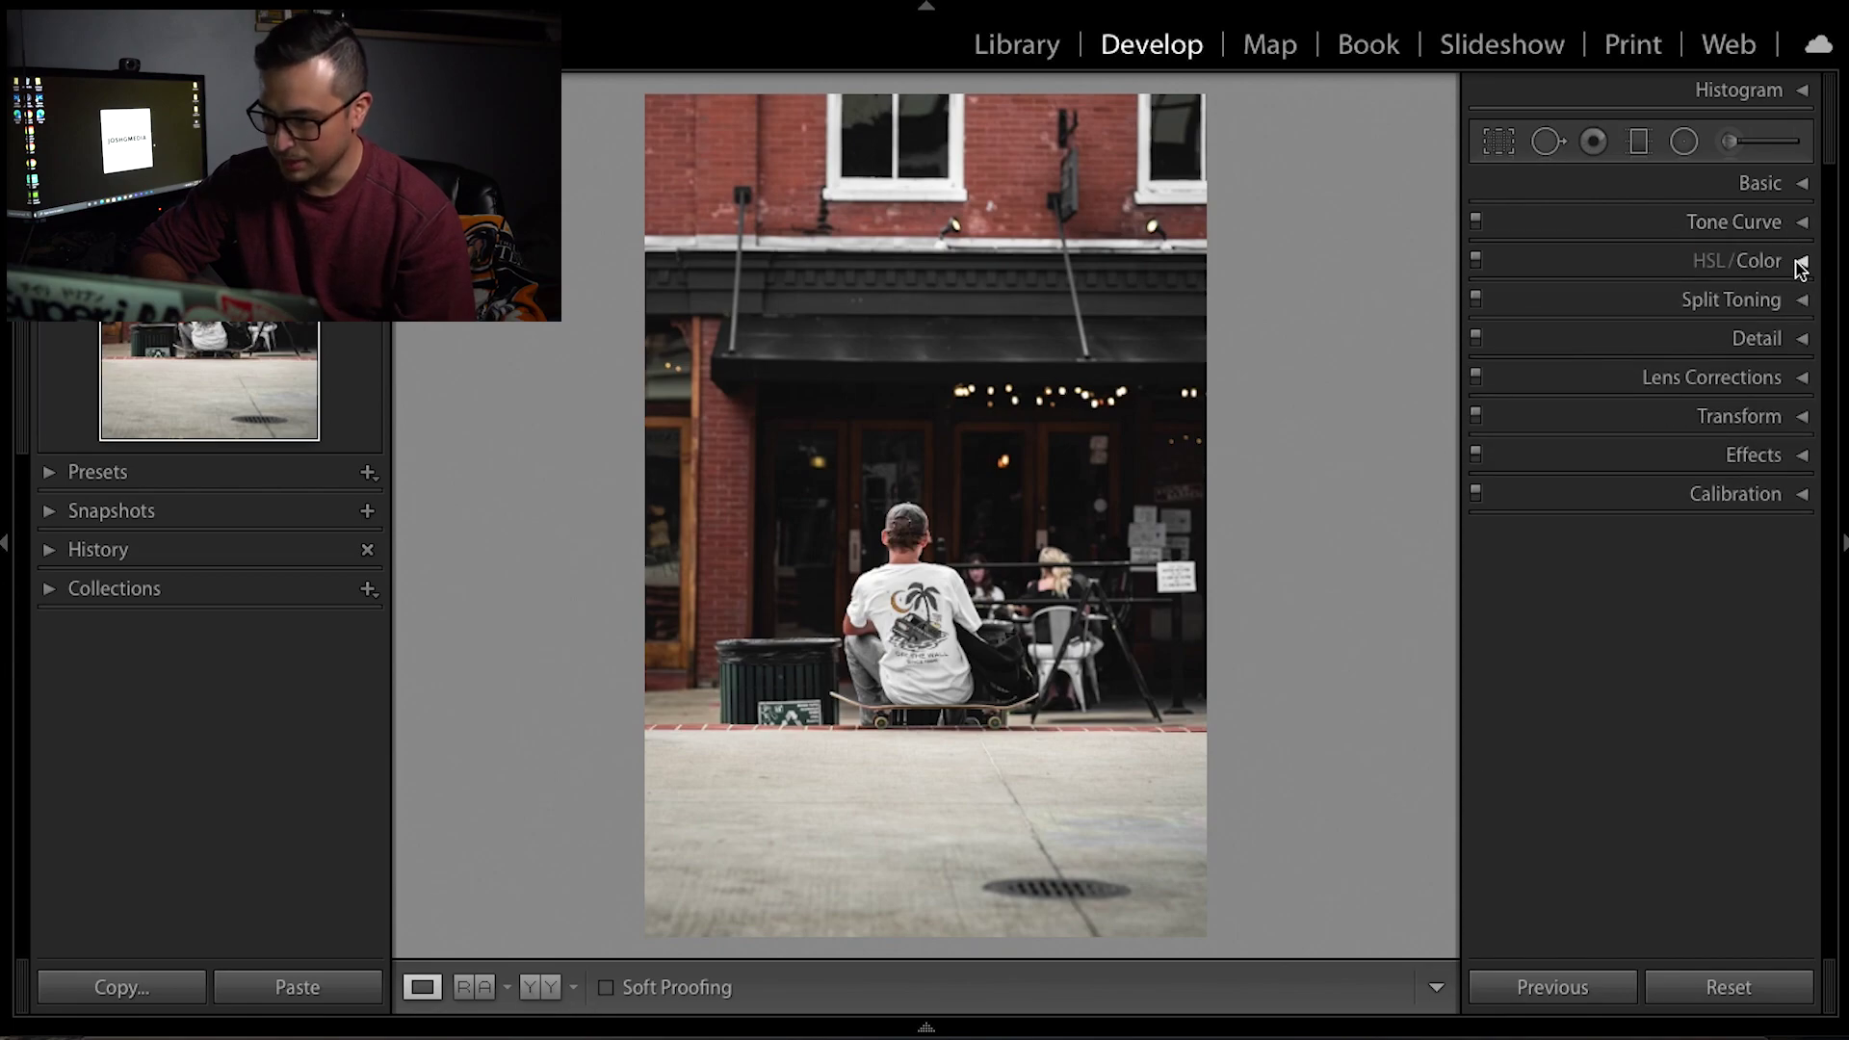
# Step: Review the HSL hue, saturation and luminance adjustments for each color from red to magenta
pyautogui.click(1800, 262)
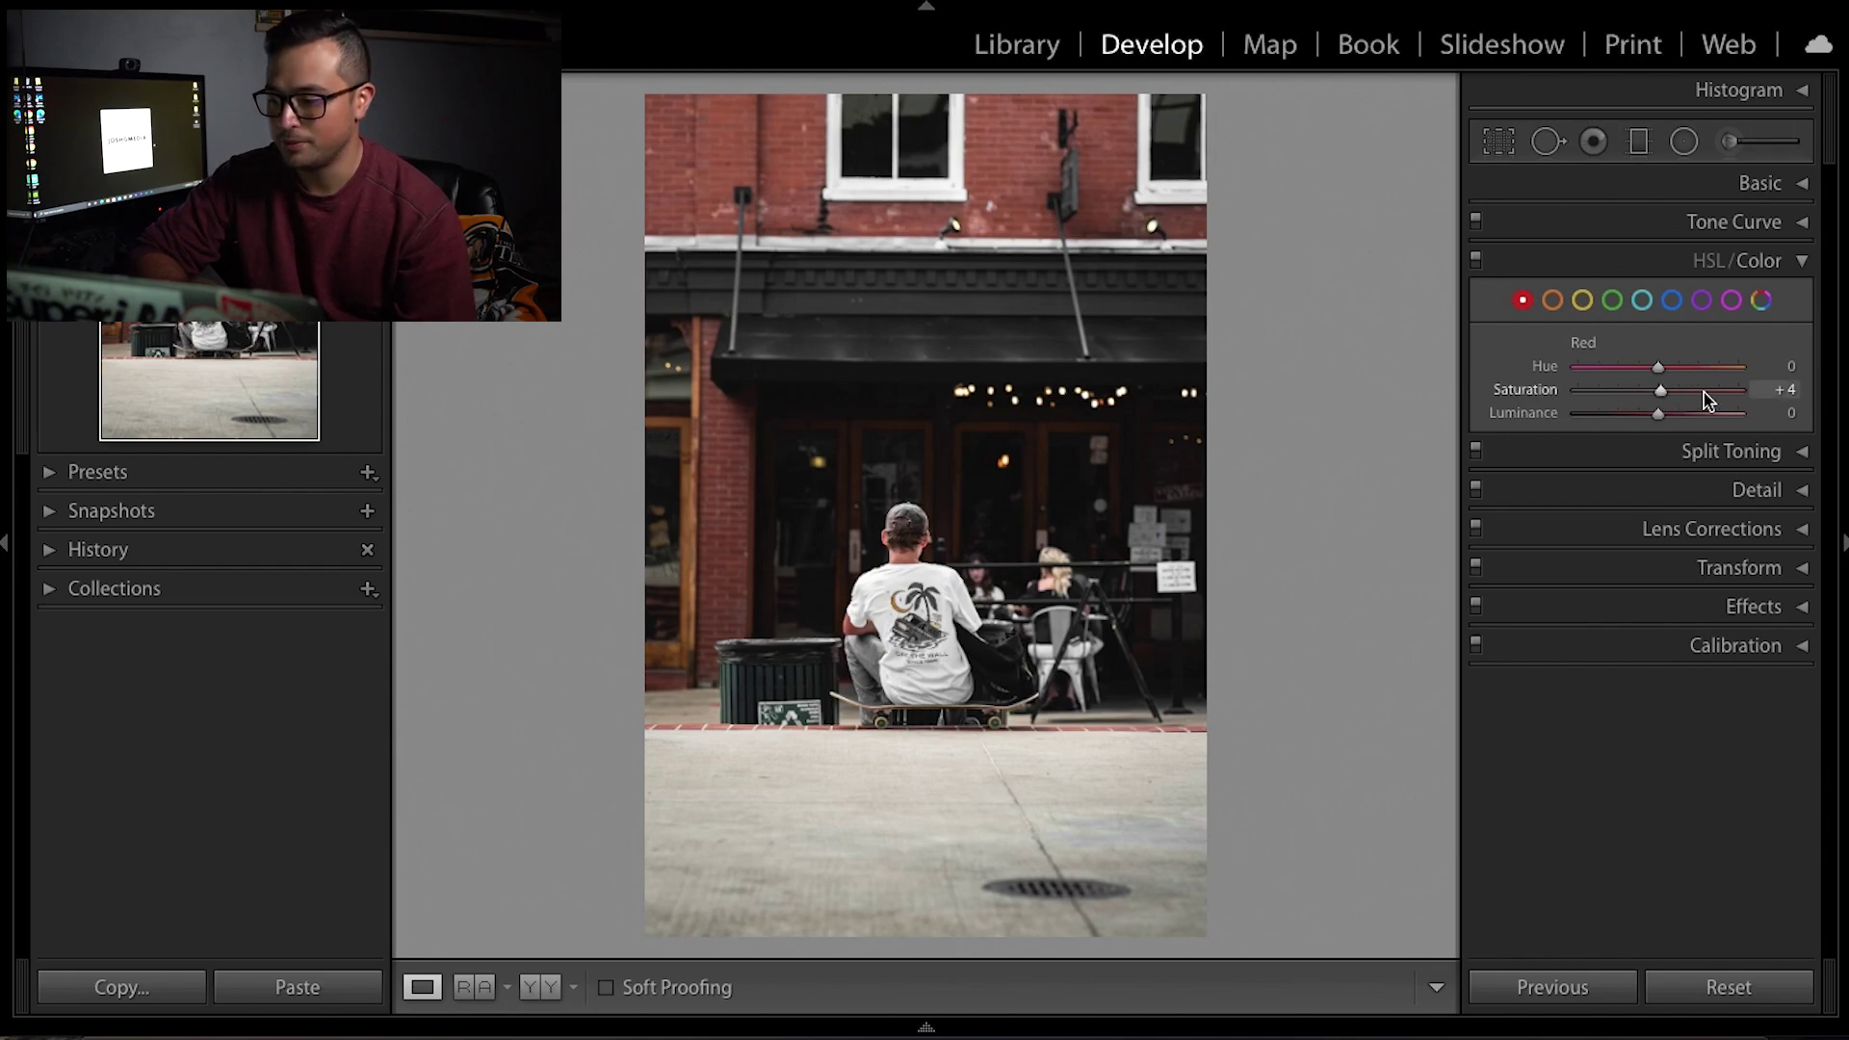
pyautogui.click(1552, 301)
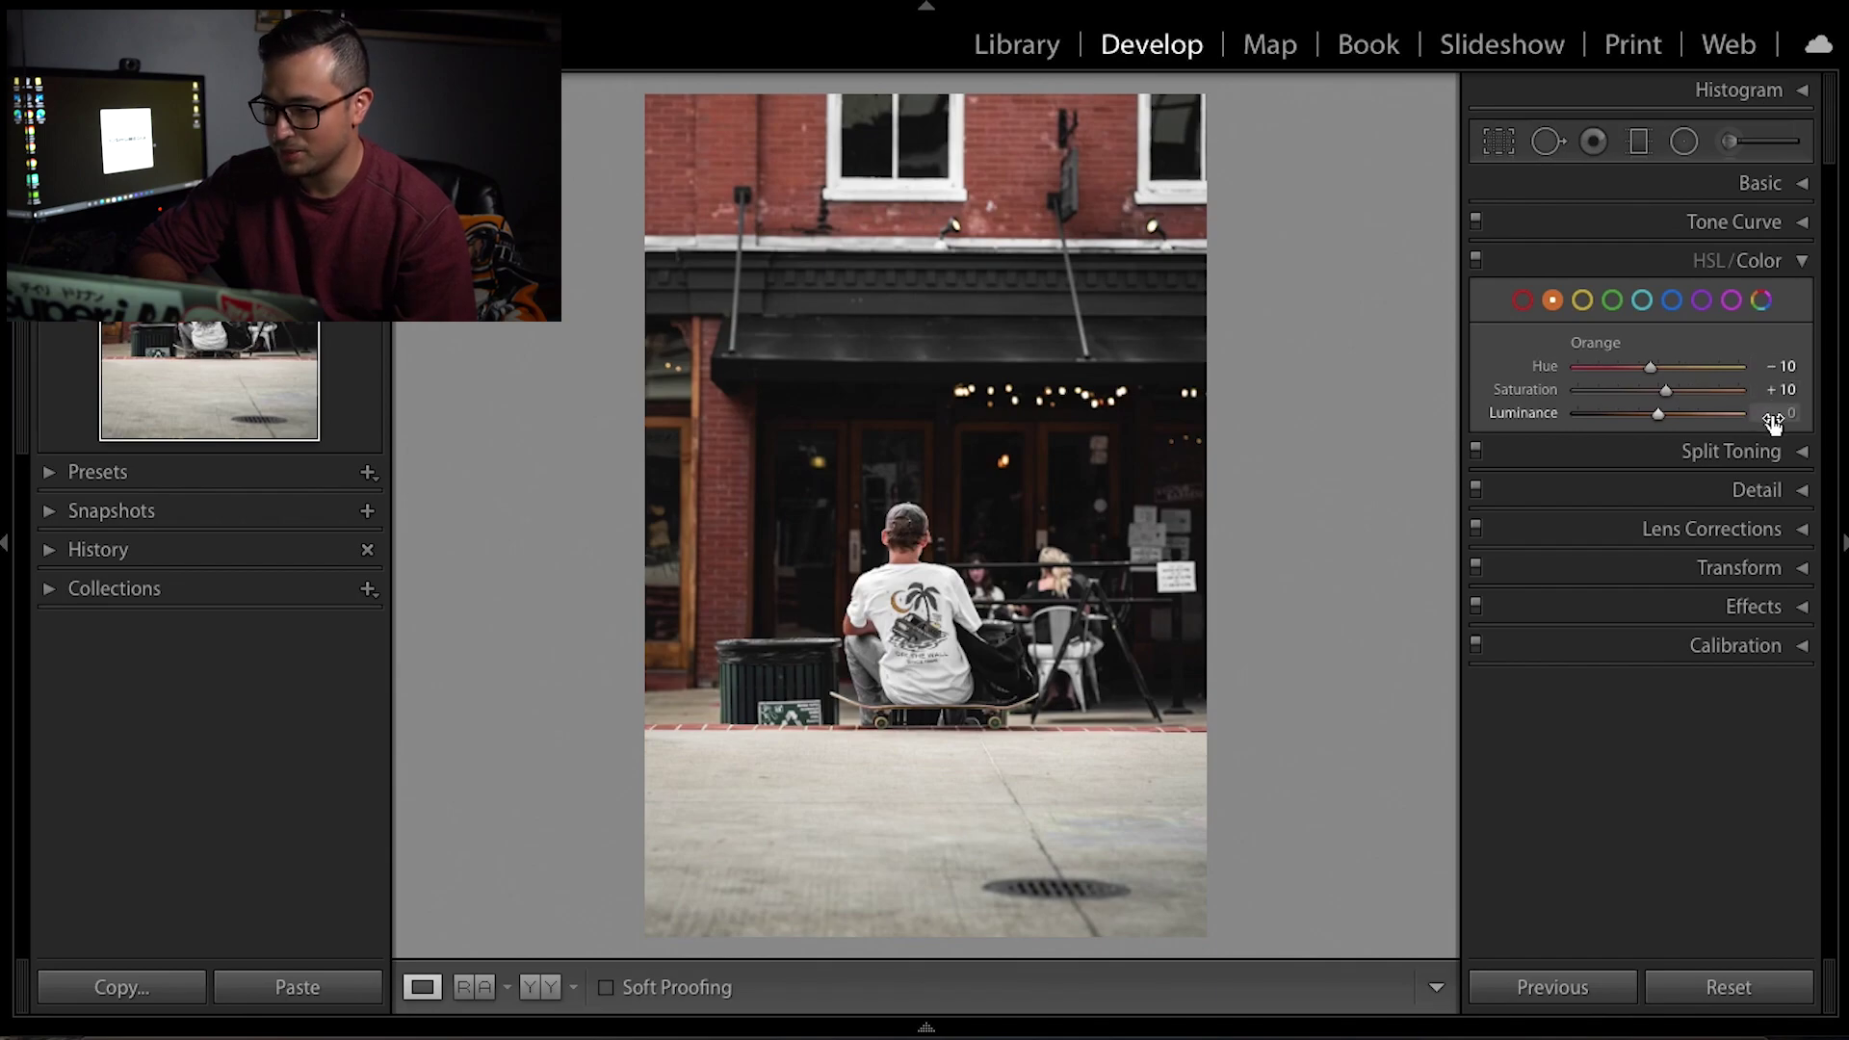
pyautogui.click(1584, 303)
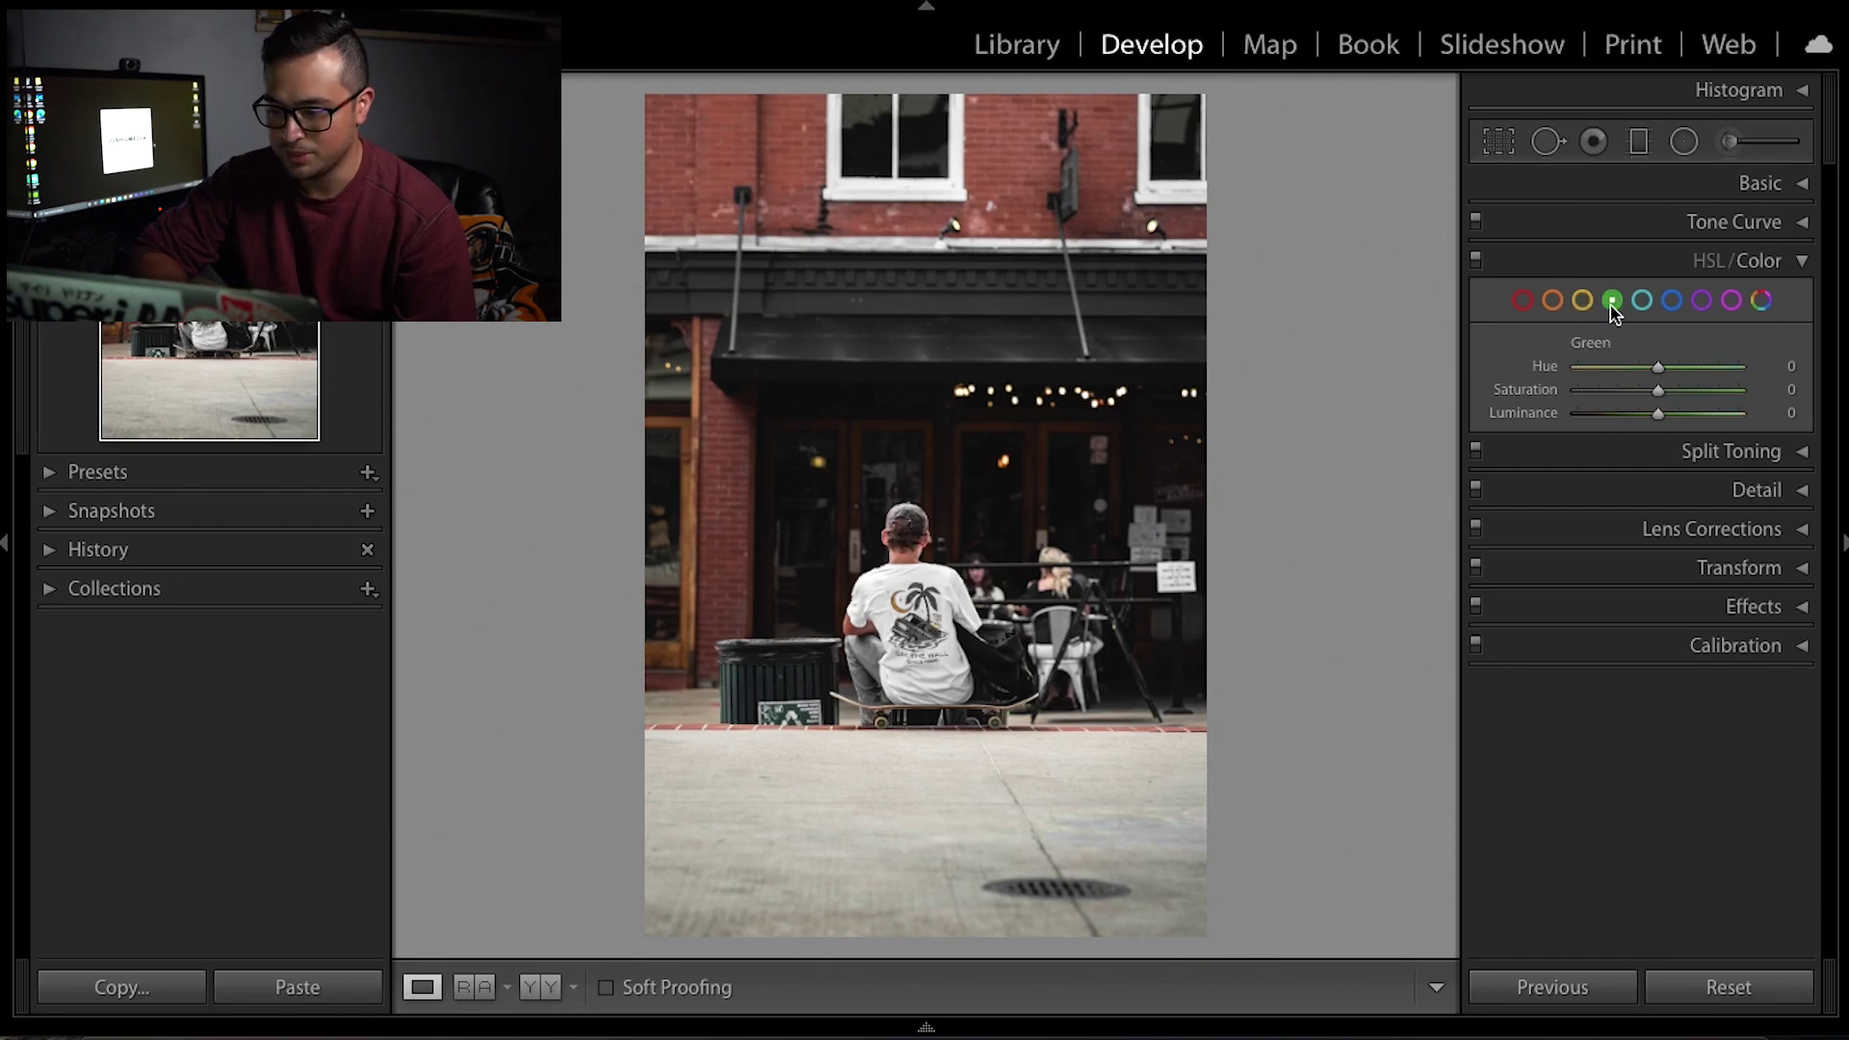
pyautogui.click(1651, 306)
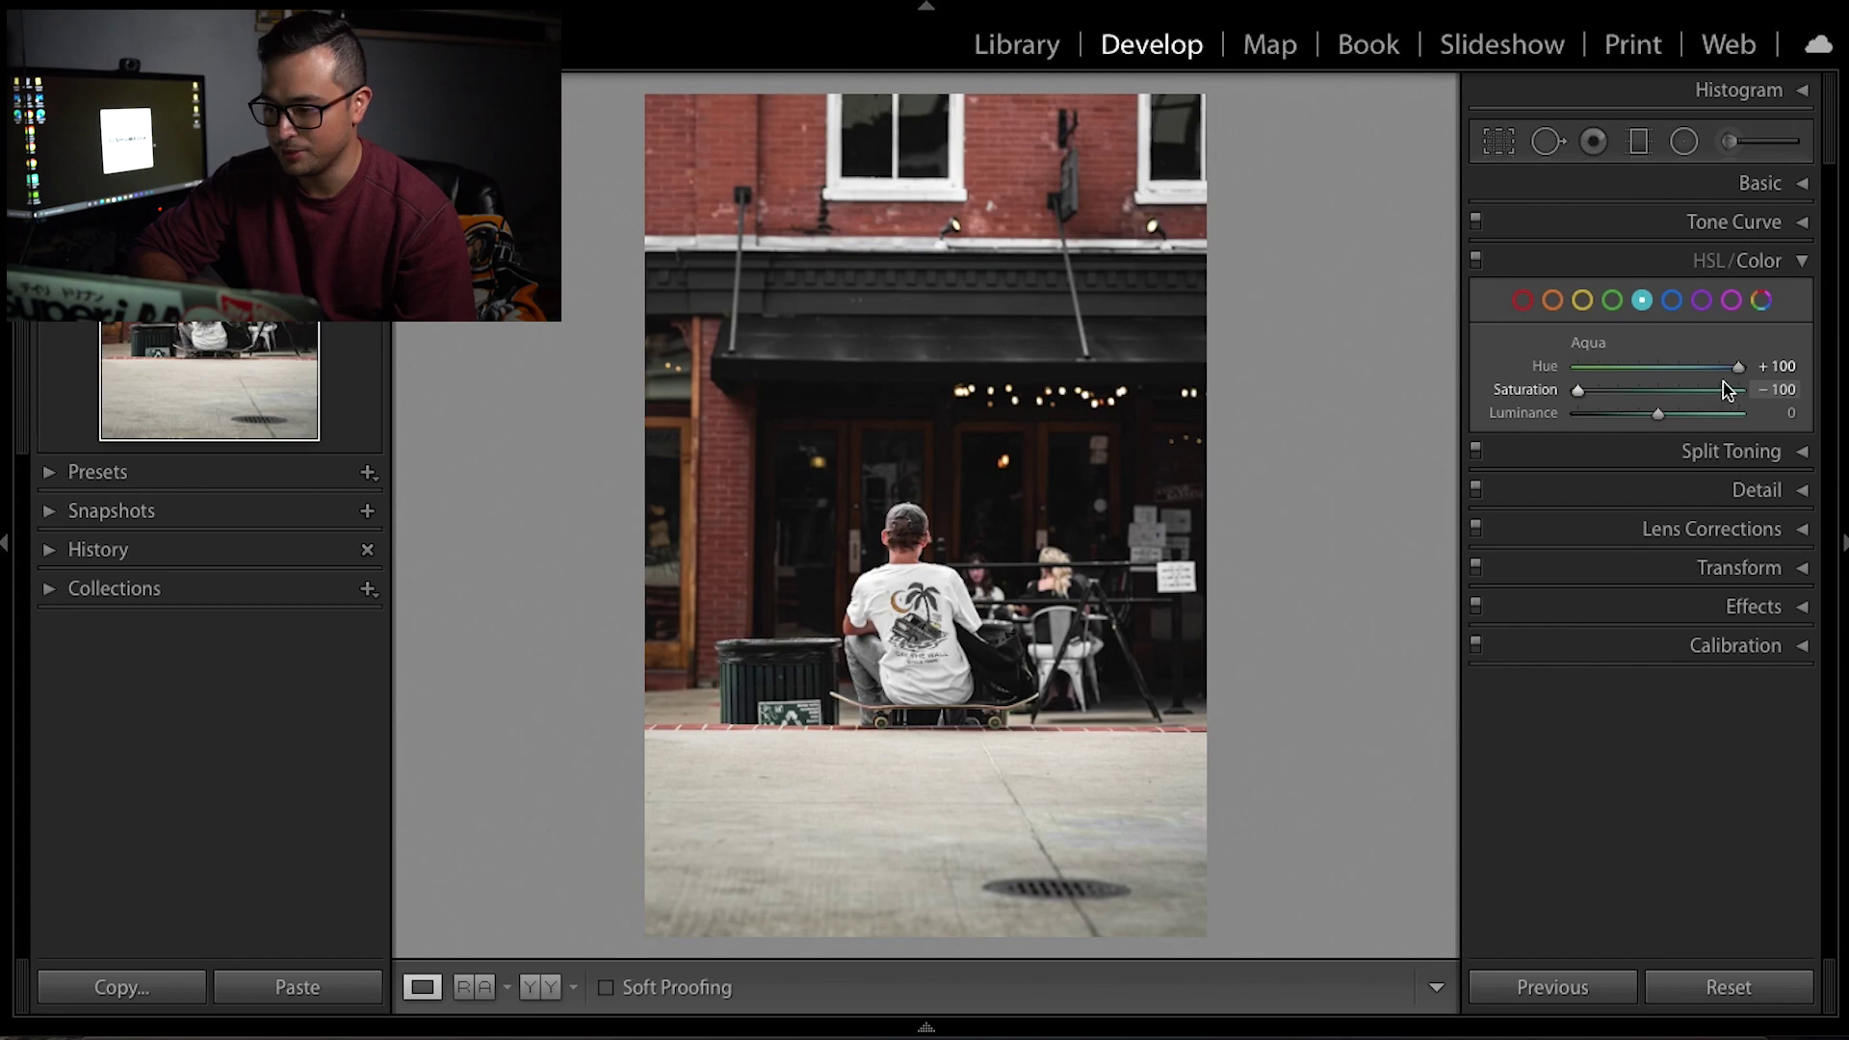
pyautogui.click(1672, 302)
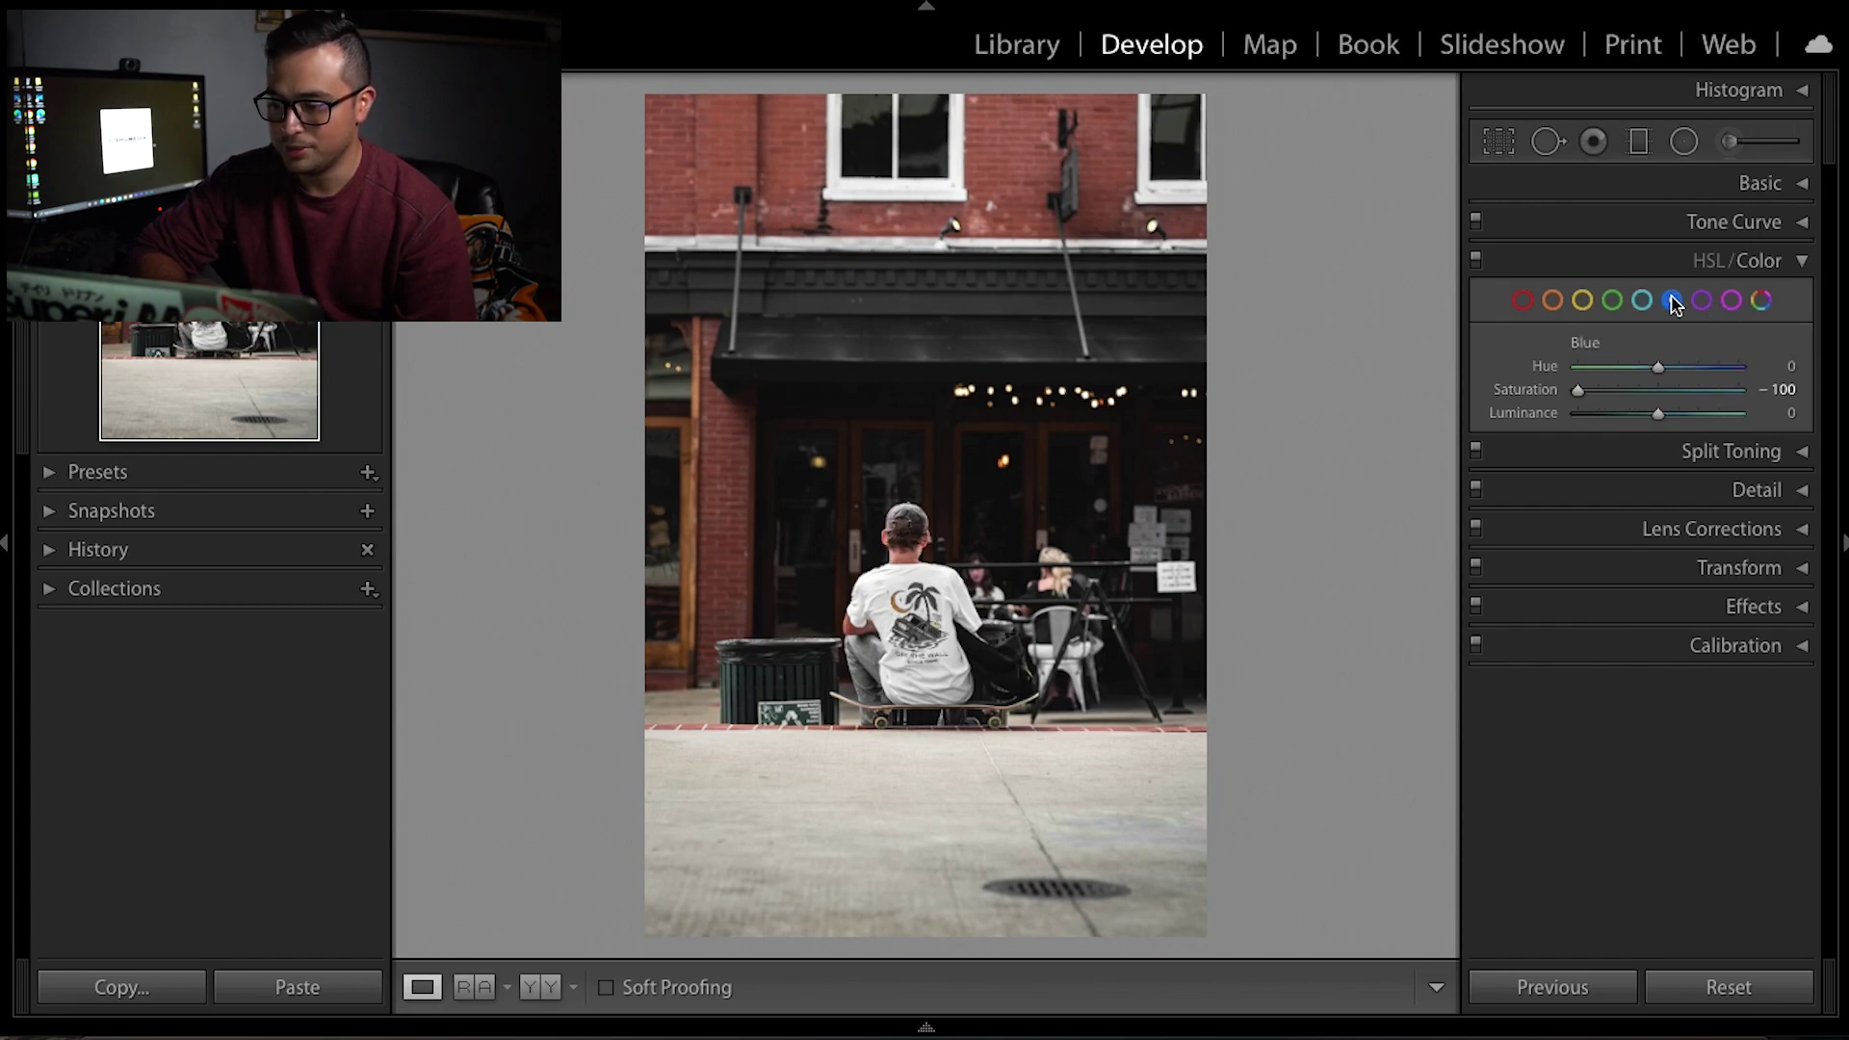
pyautogui.click(1700, 300)
pyautogui.click(1731, 301)
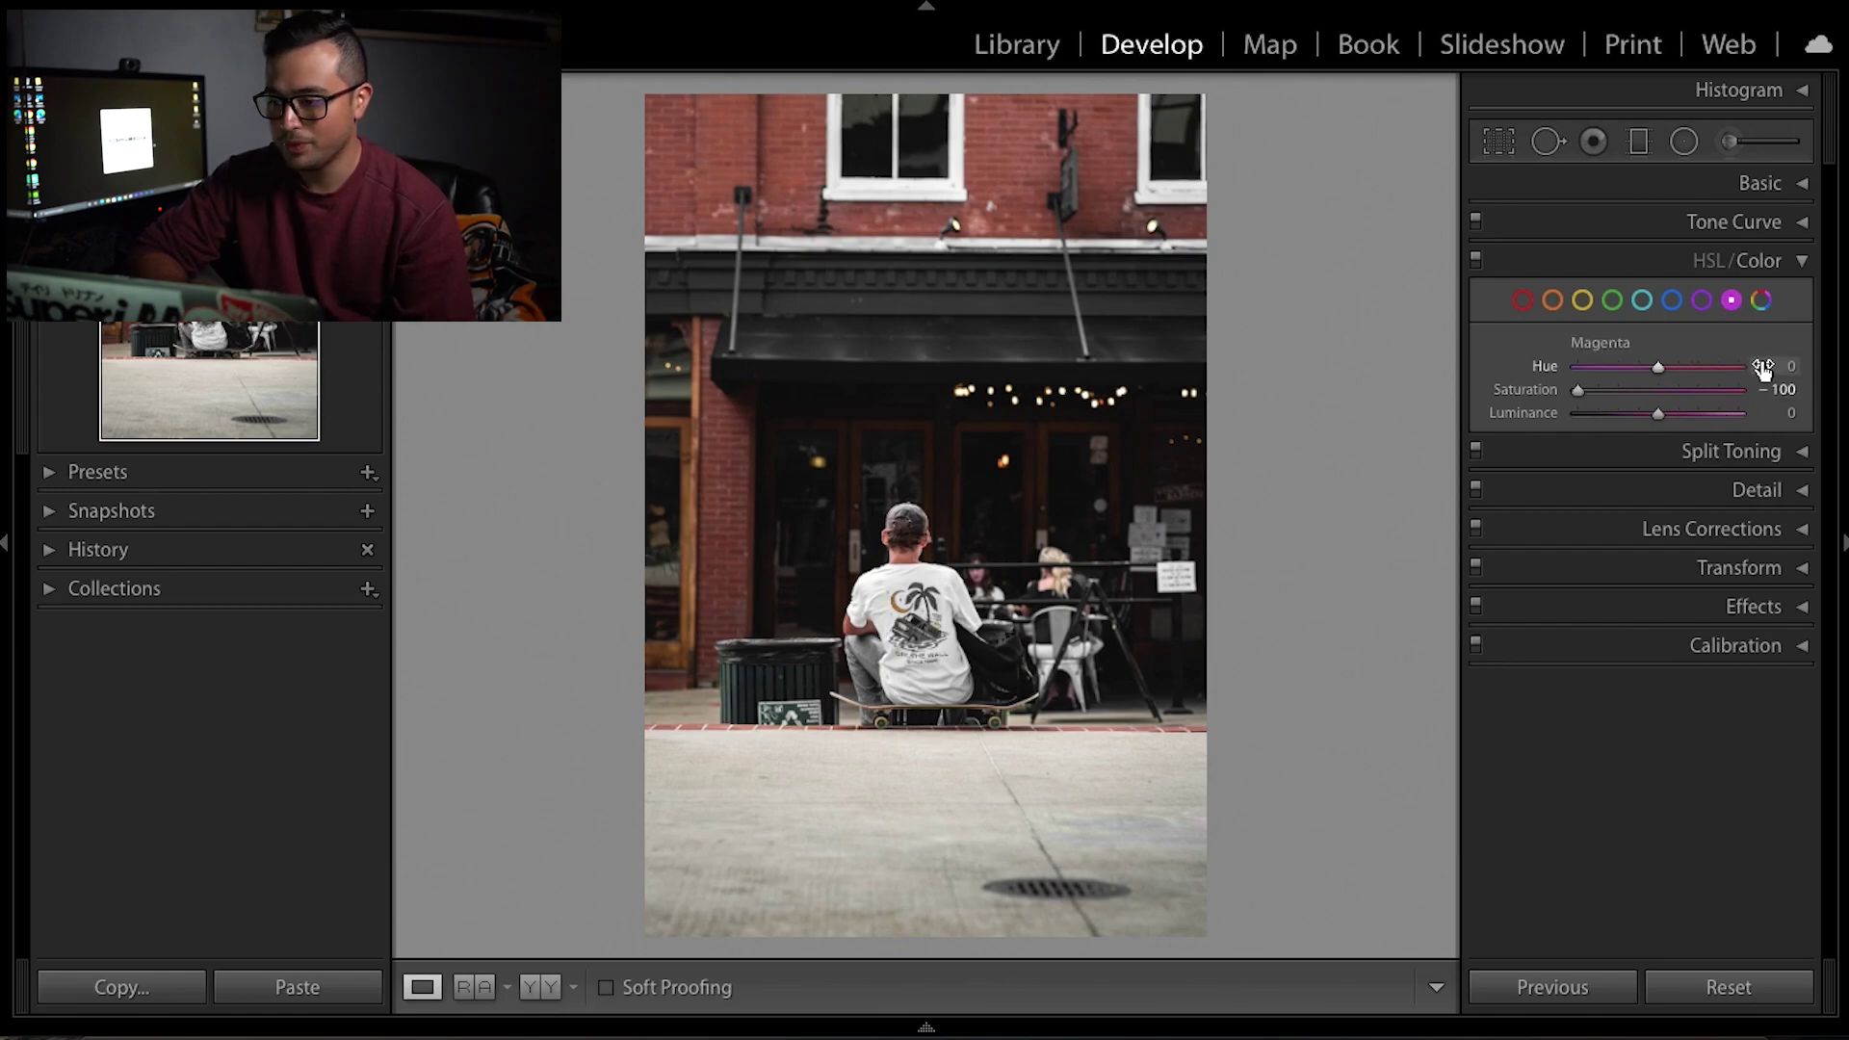
# Step: Reset the blue saturation to 0 to compare the photo, and restore it to −100
pyautogui.click(1673, 302)
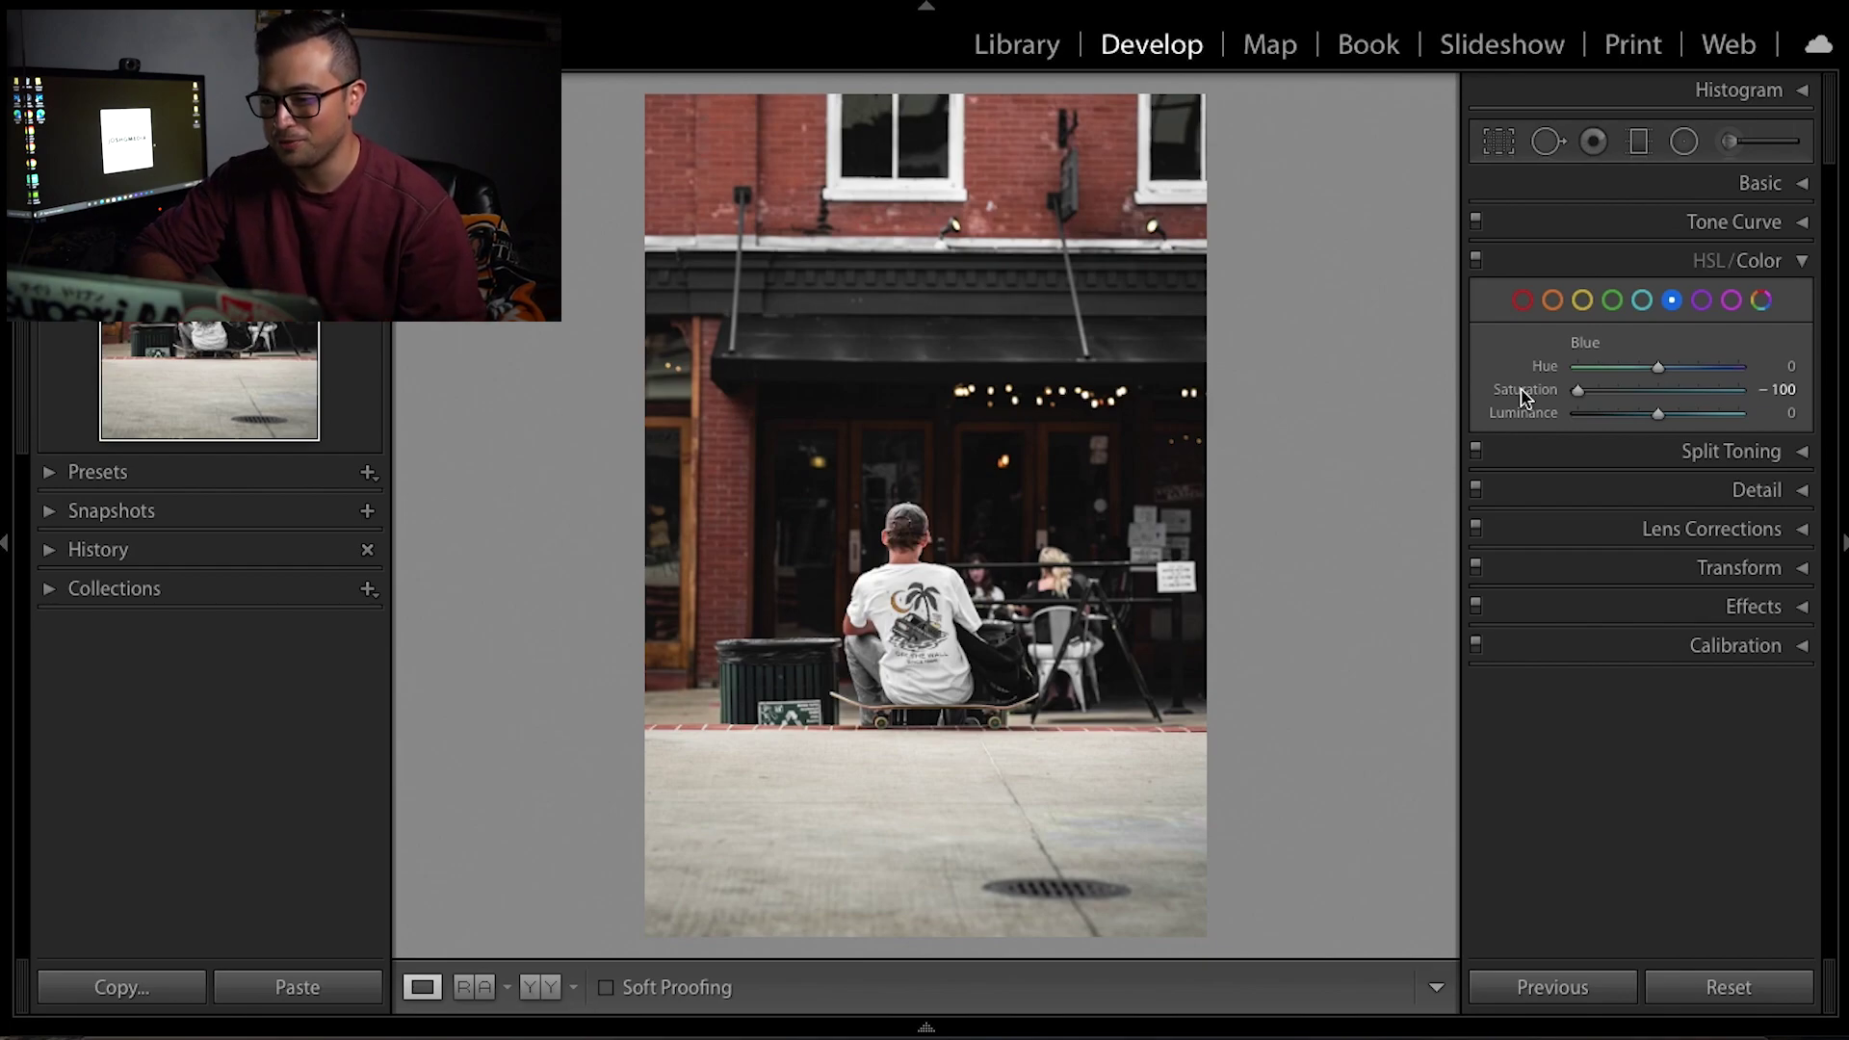
pyautogui.doubleClick(1522, 397)
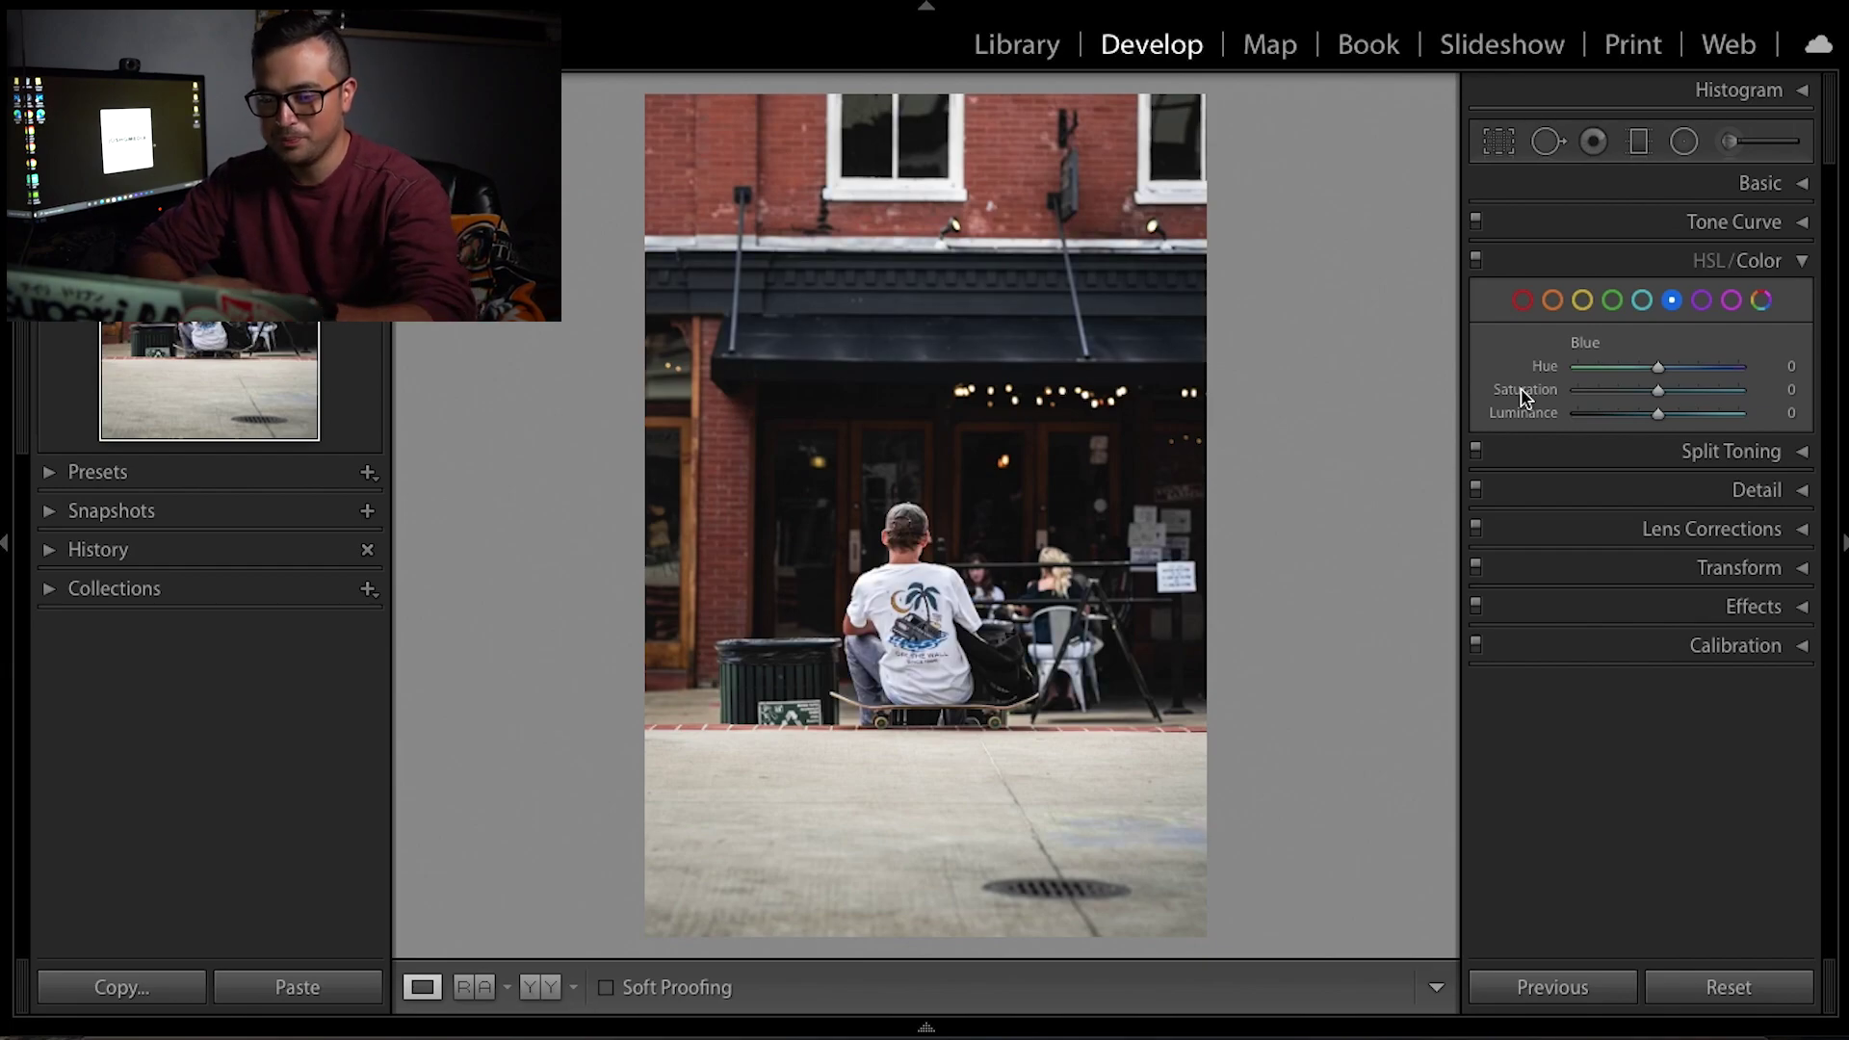
pyautogui.click(1577, 390)
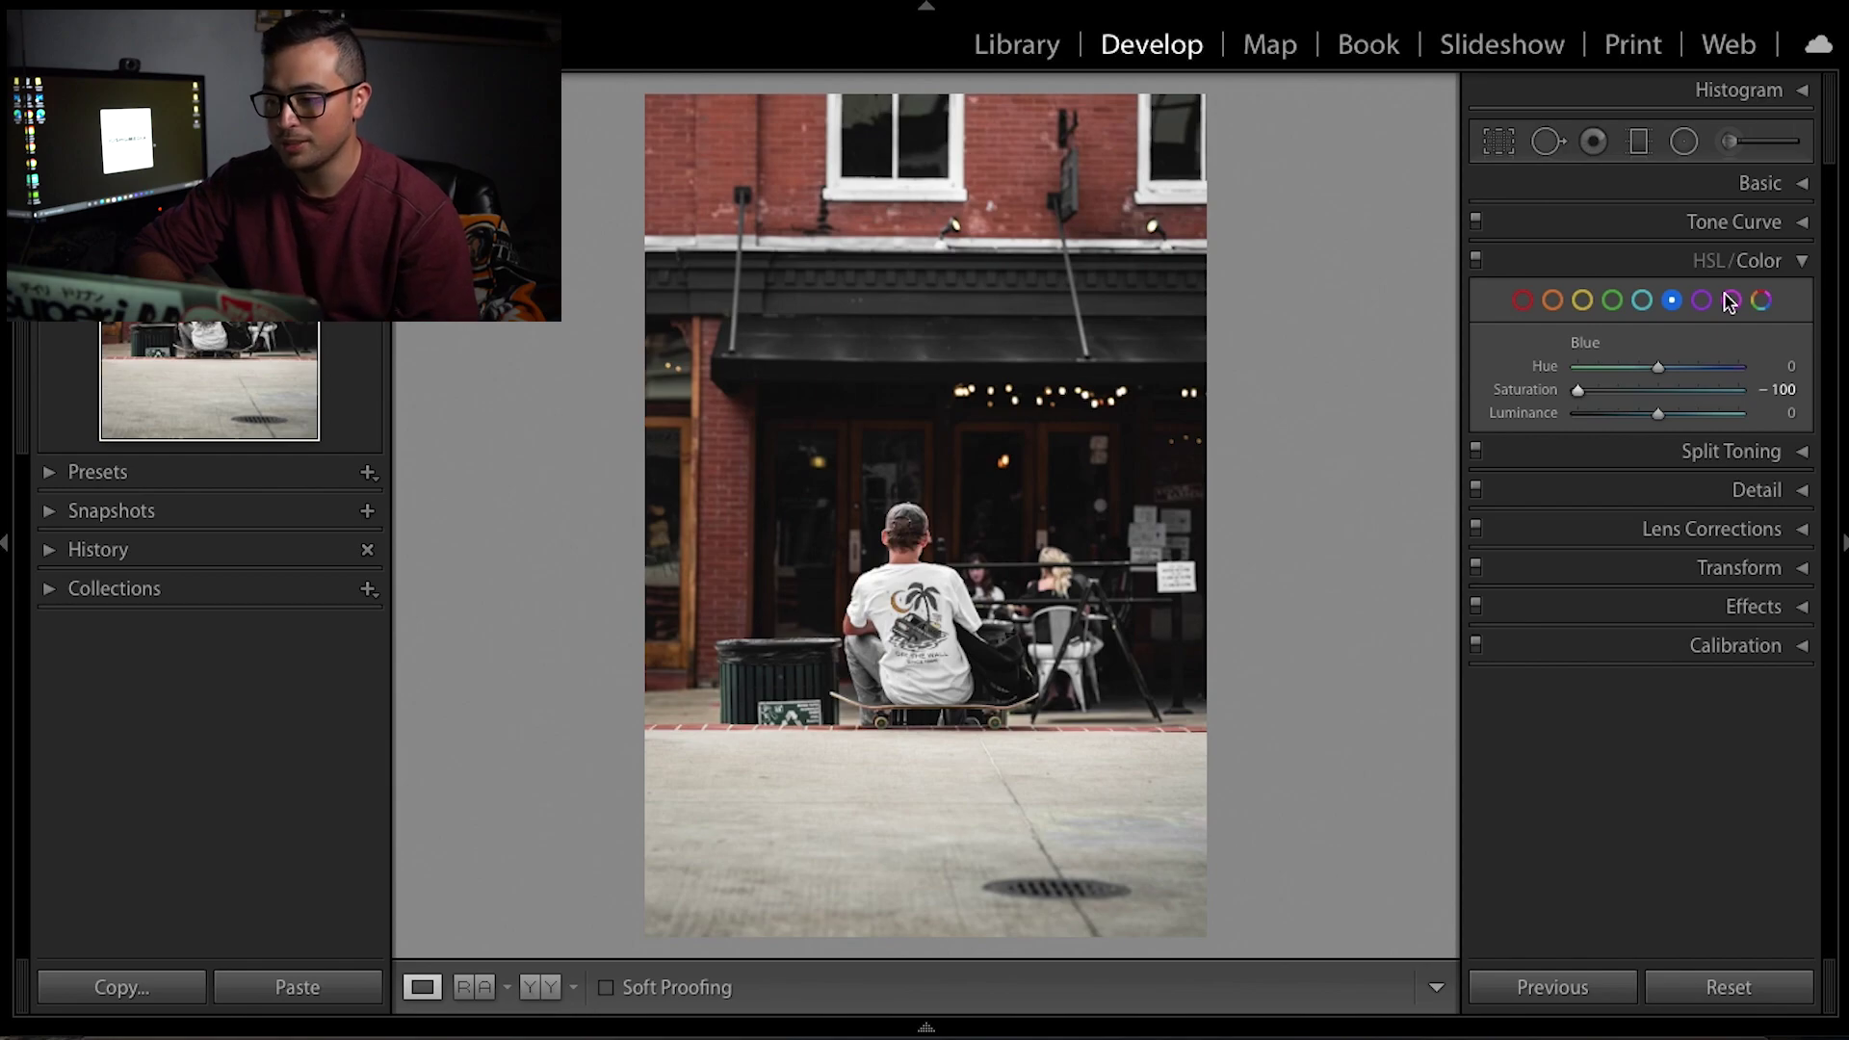
pyautogui.click(1798, 266)
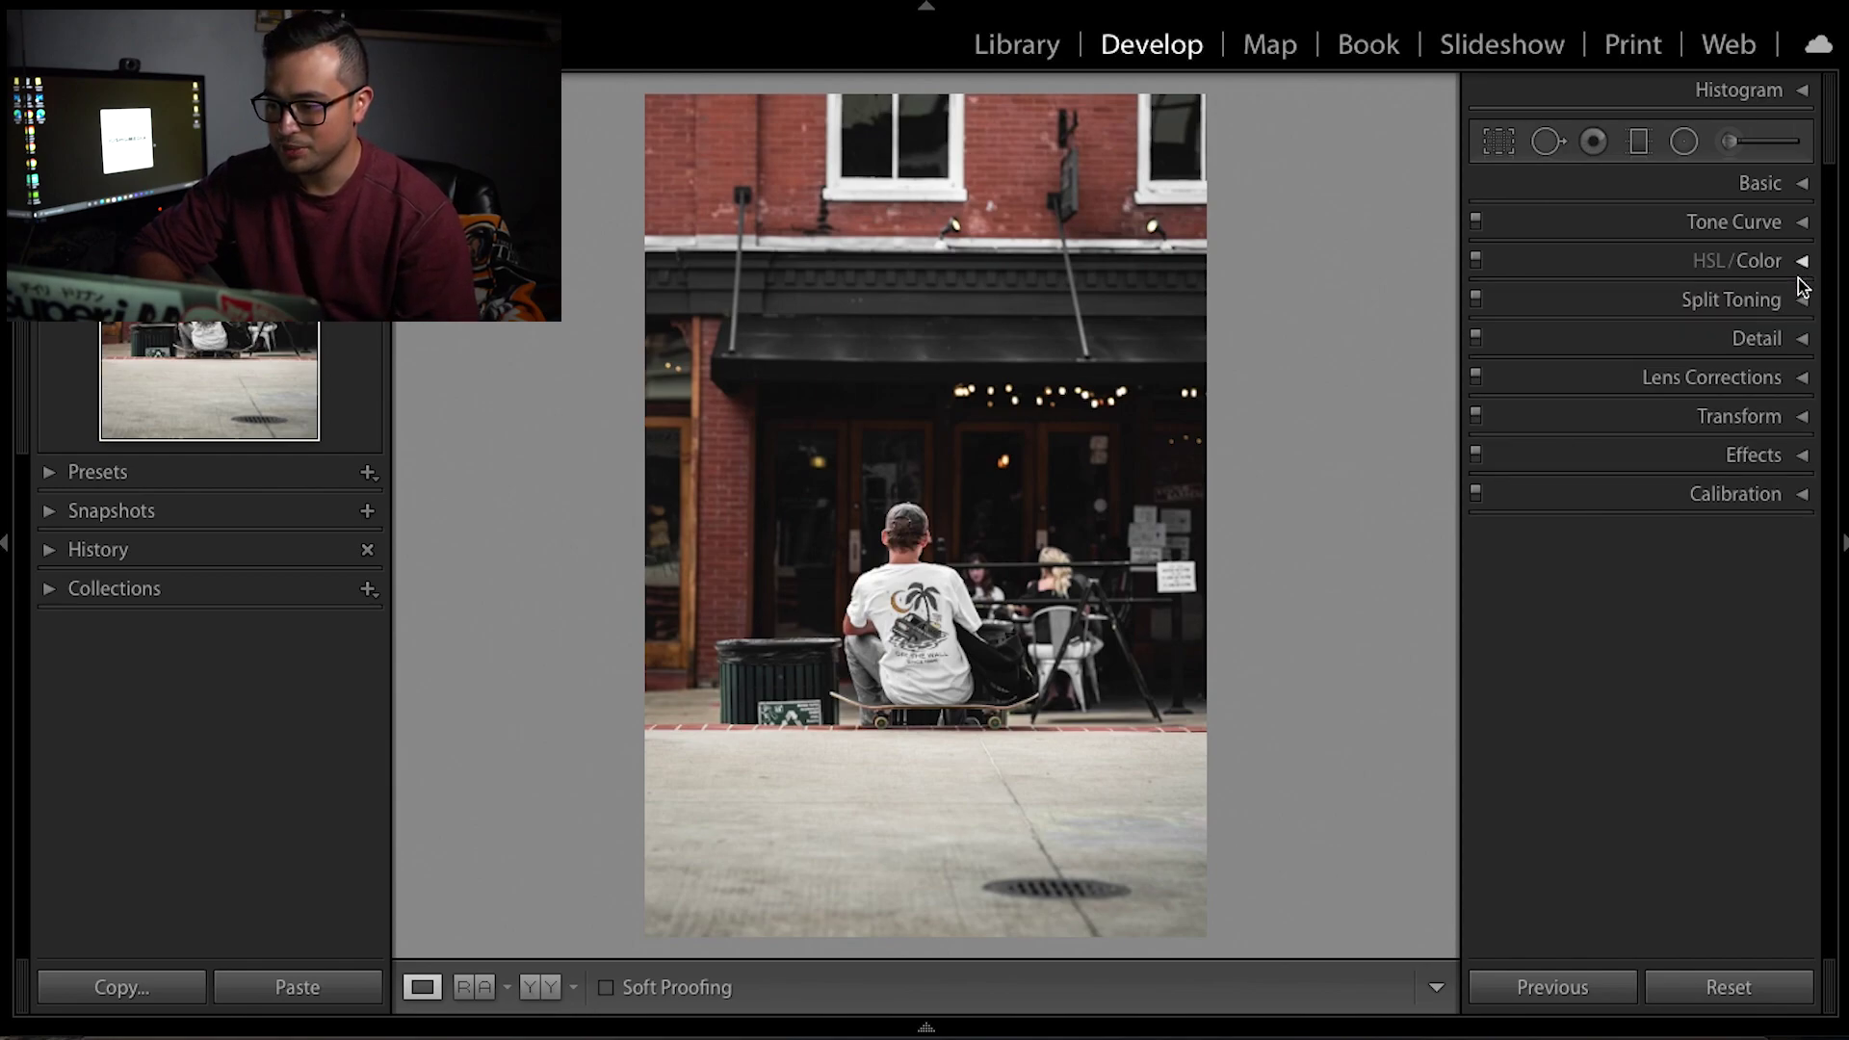
# Step: Examine the Split Toning and Transform settings of the photo
pyautogui.click(1801, 300)
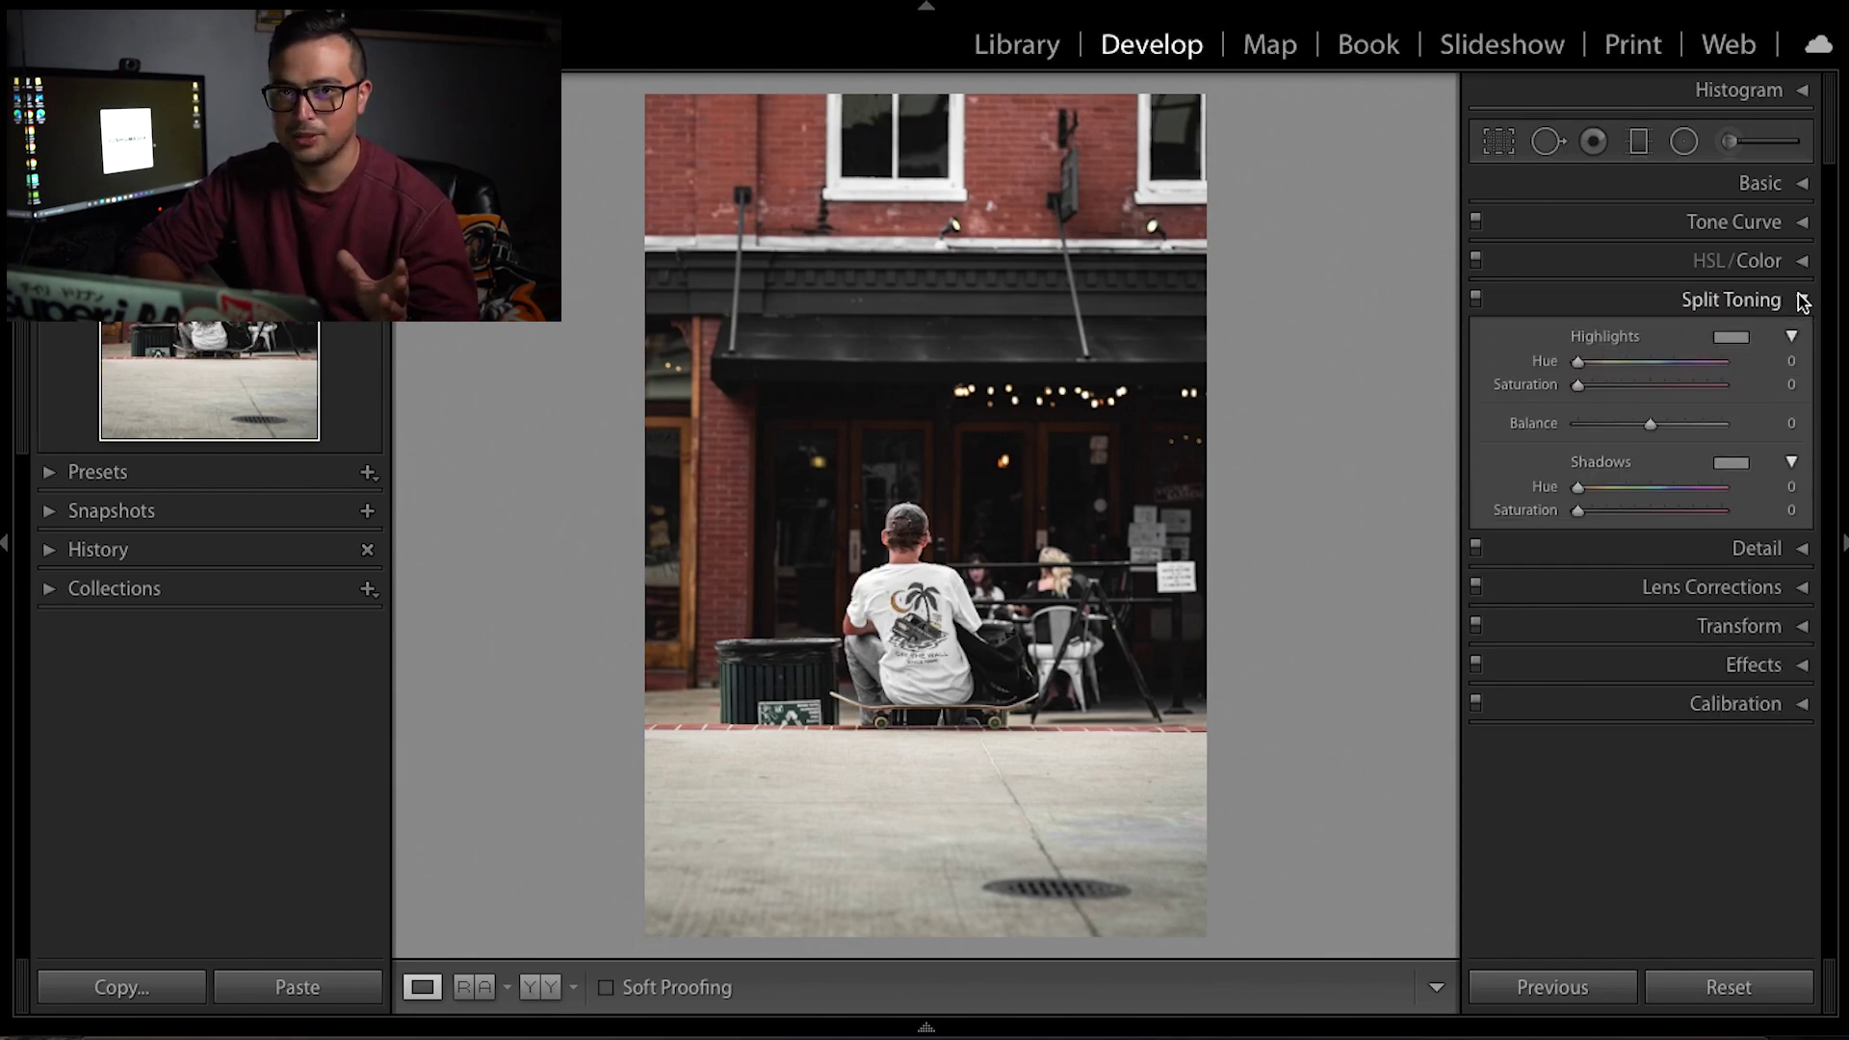
pyautogui.click(1801, 300)
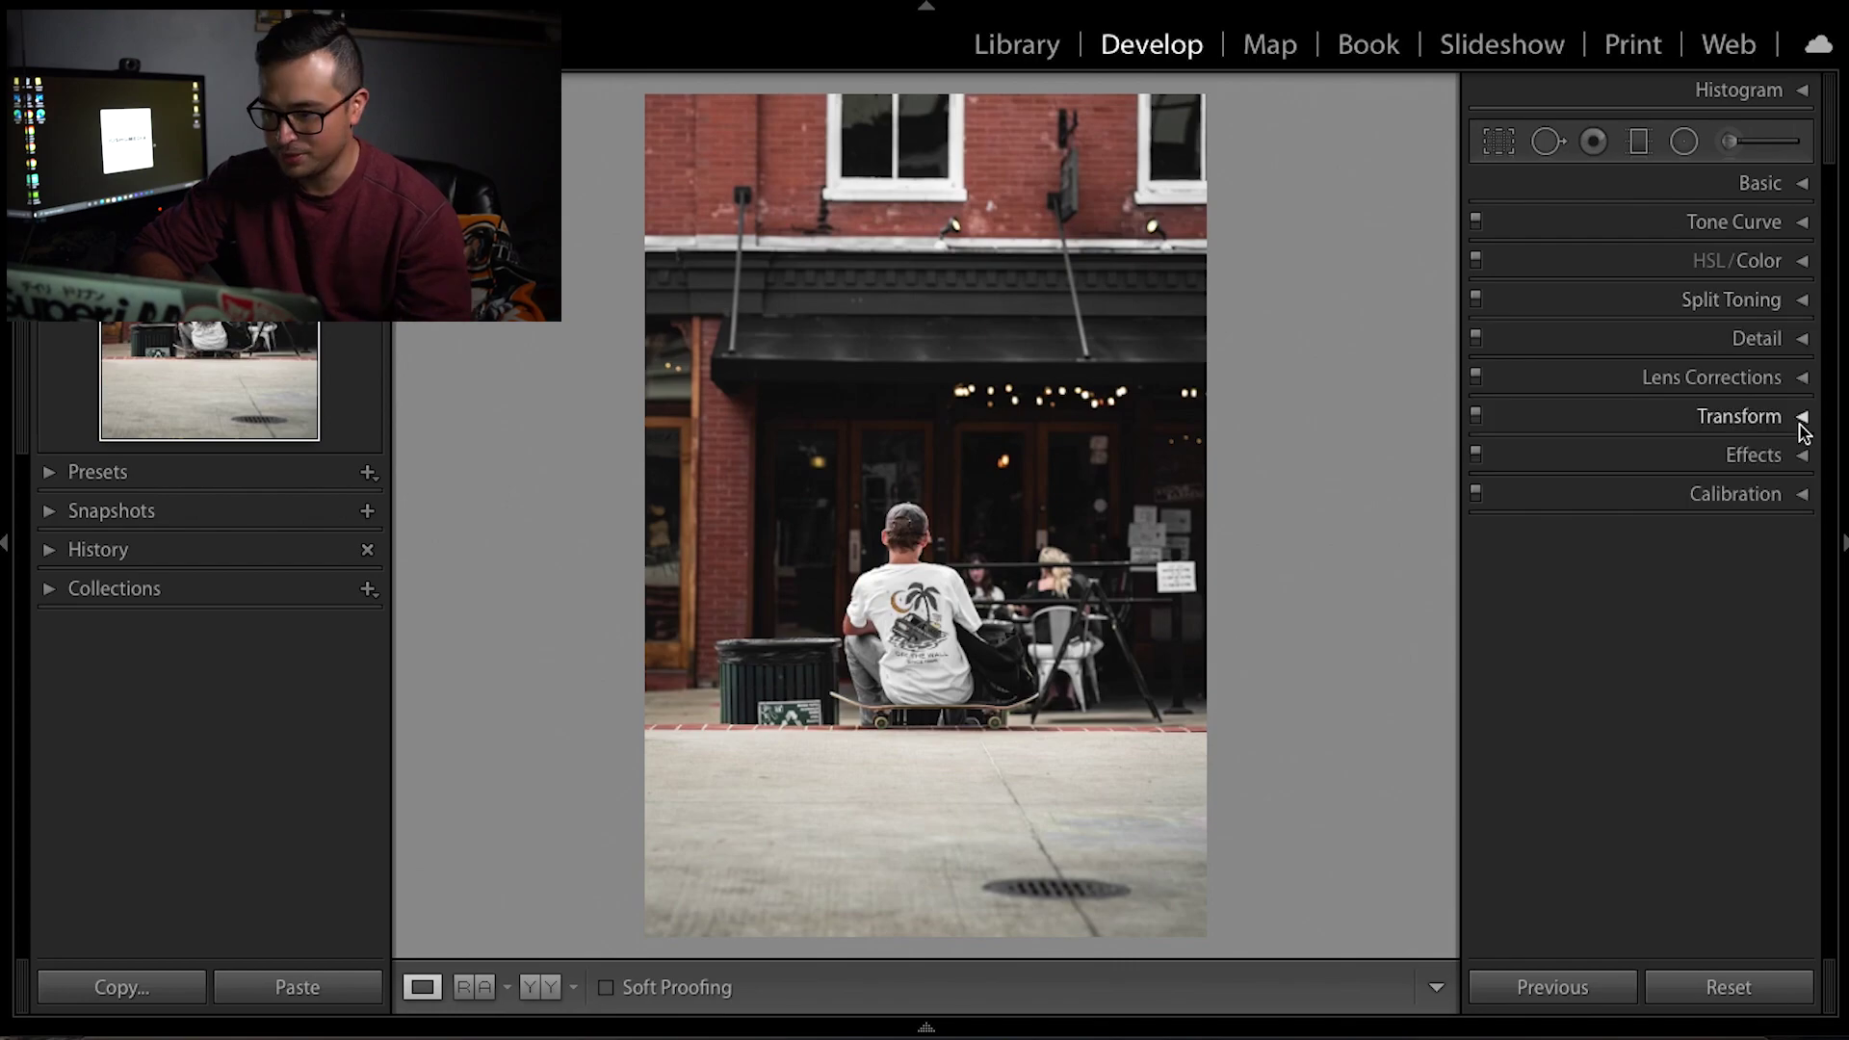
pyautogui.click(1800, 421)
pyautogui.click(1800, 416)
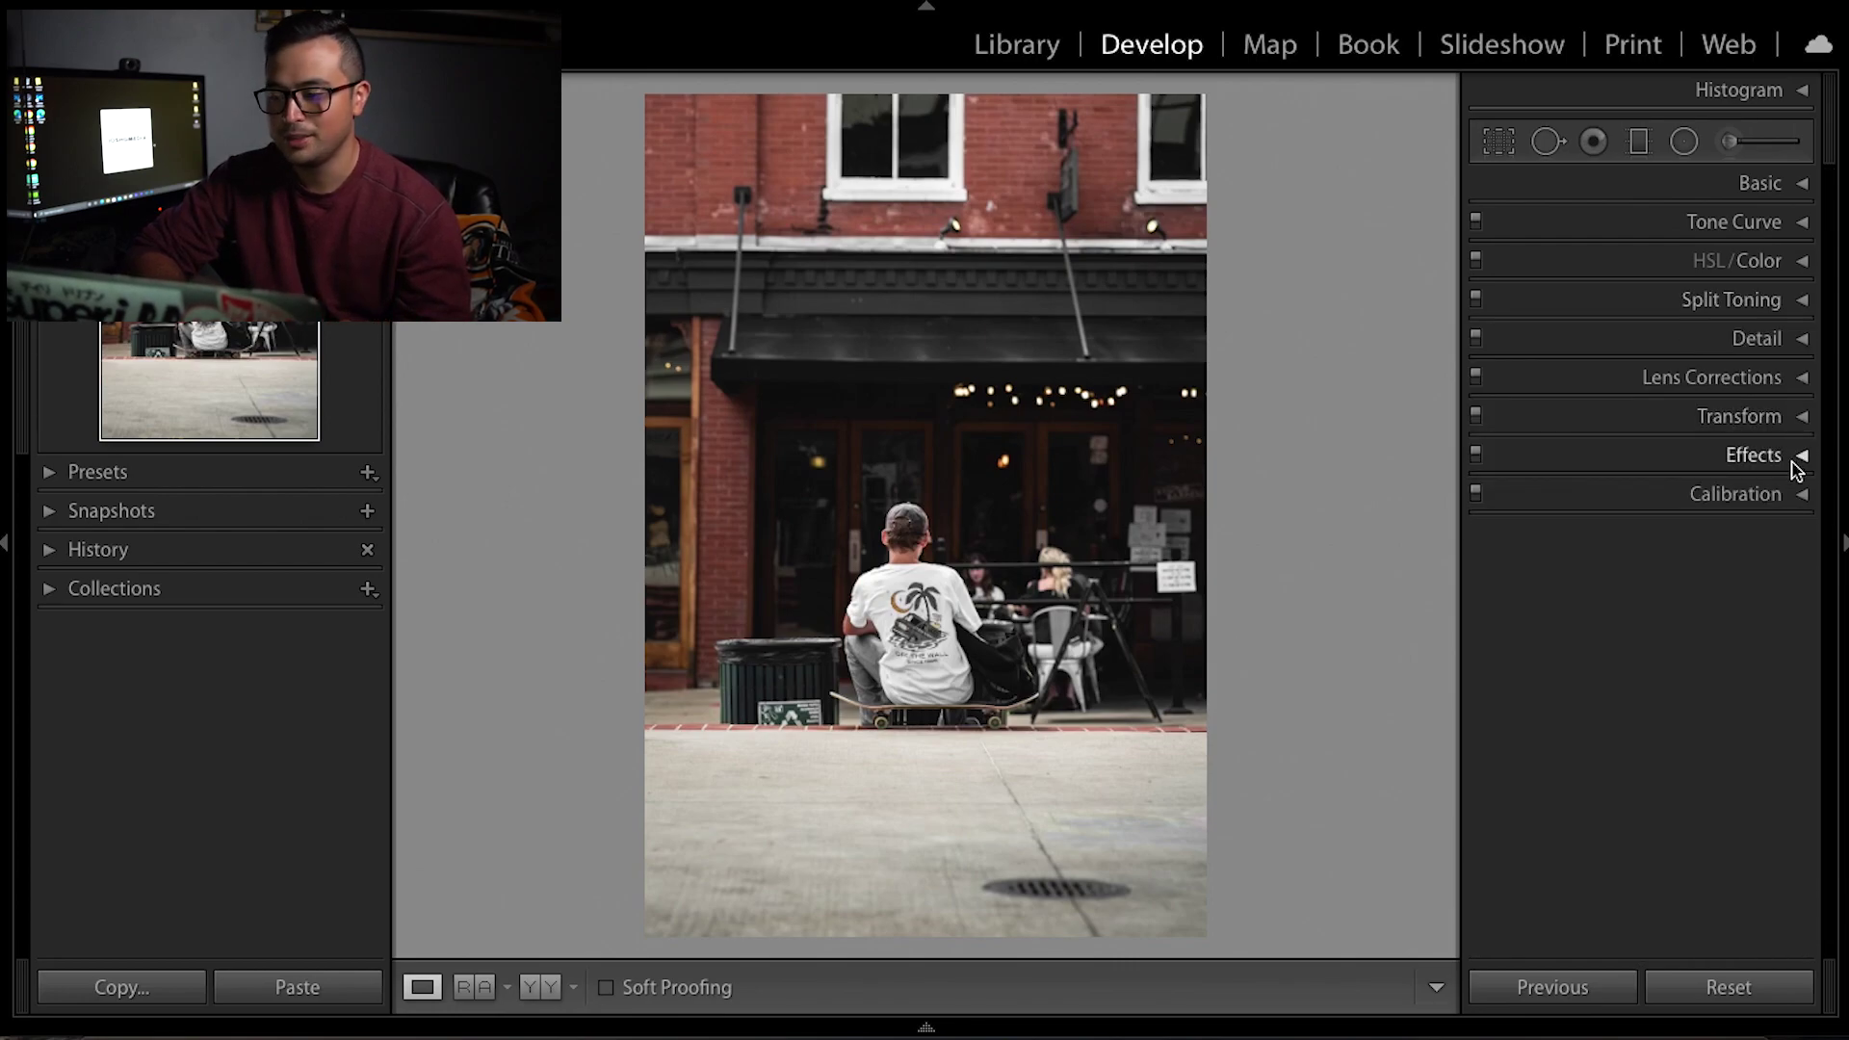
# Step: Switch the vignette effect off to compare the photo, and turn it back on
pyautogui.click(1796, 461)
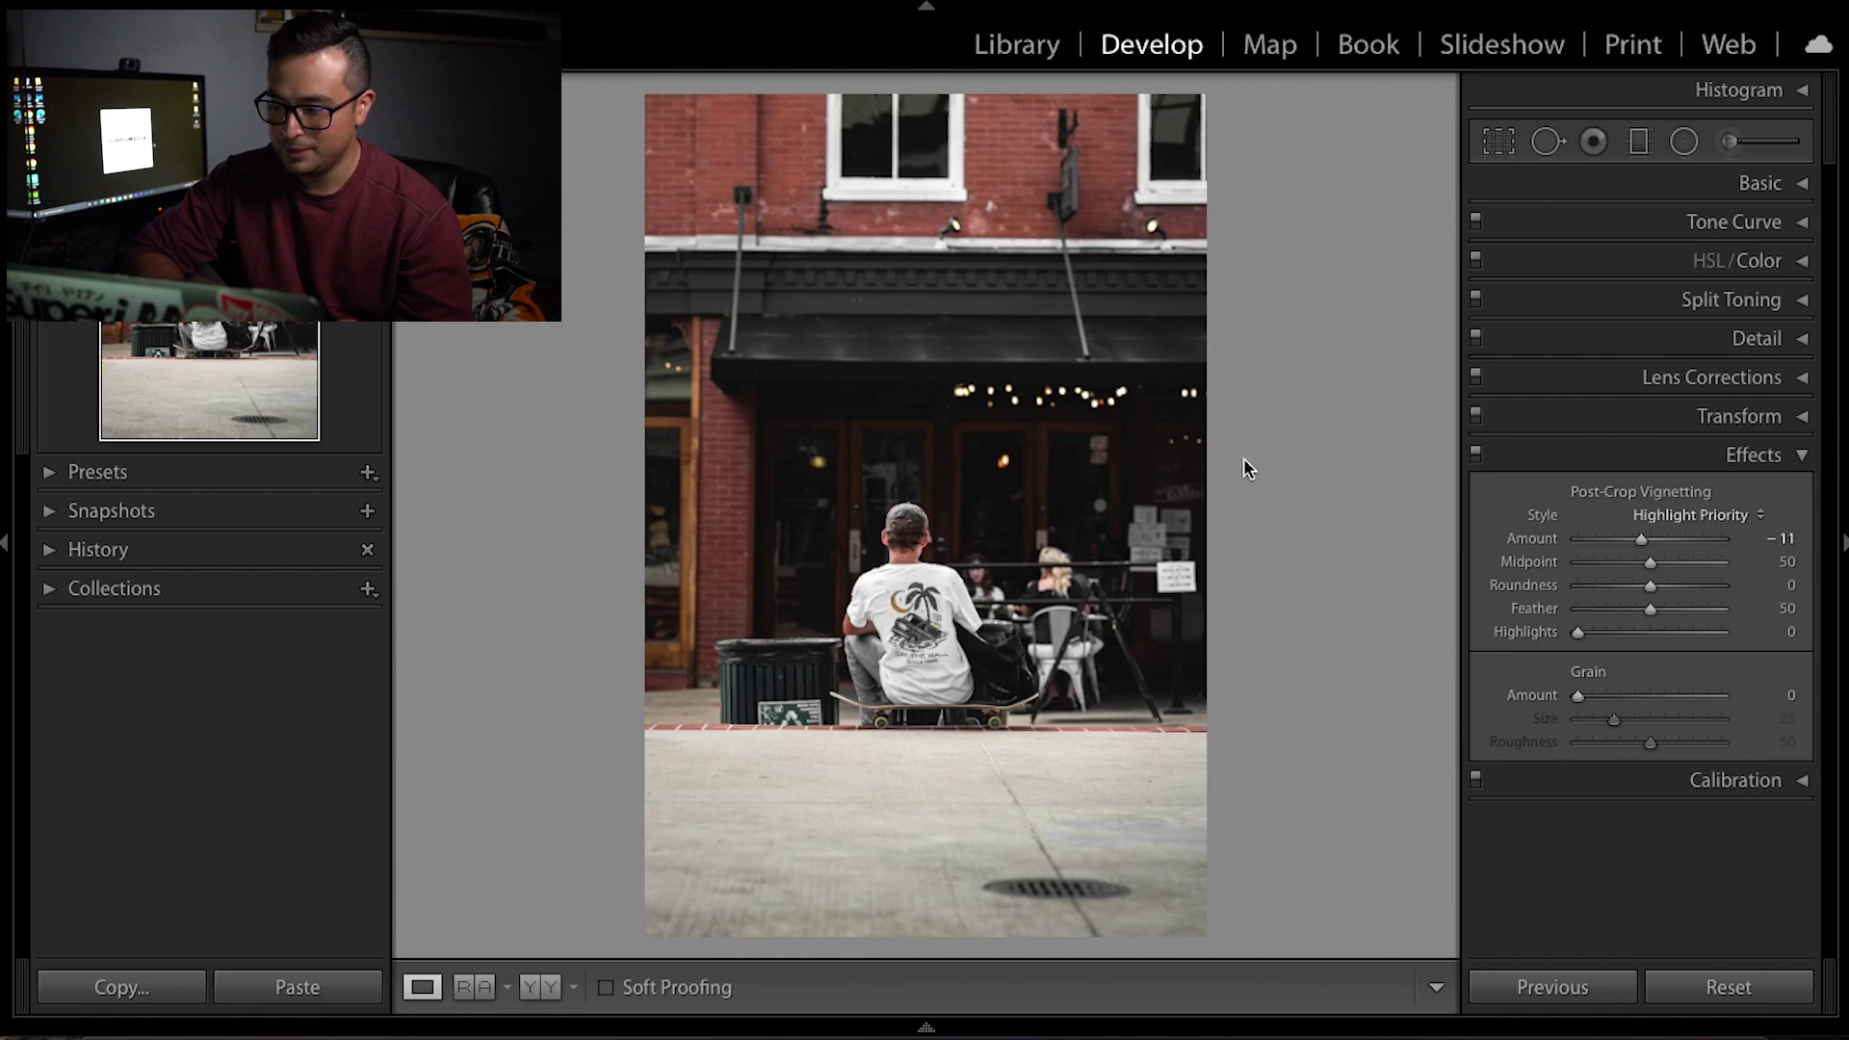
pyautogui.click(1478, 462)
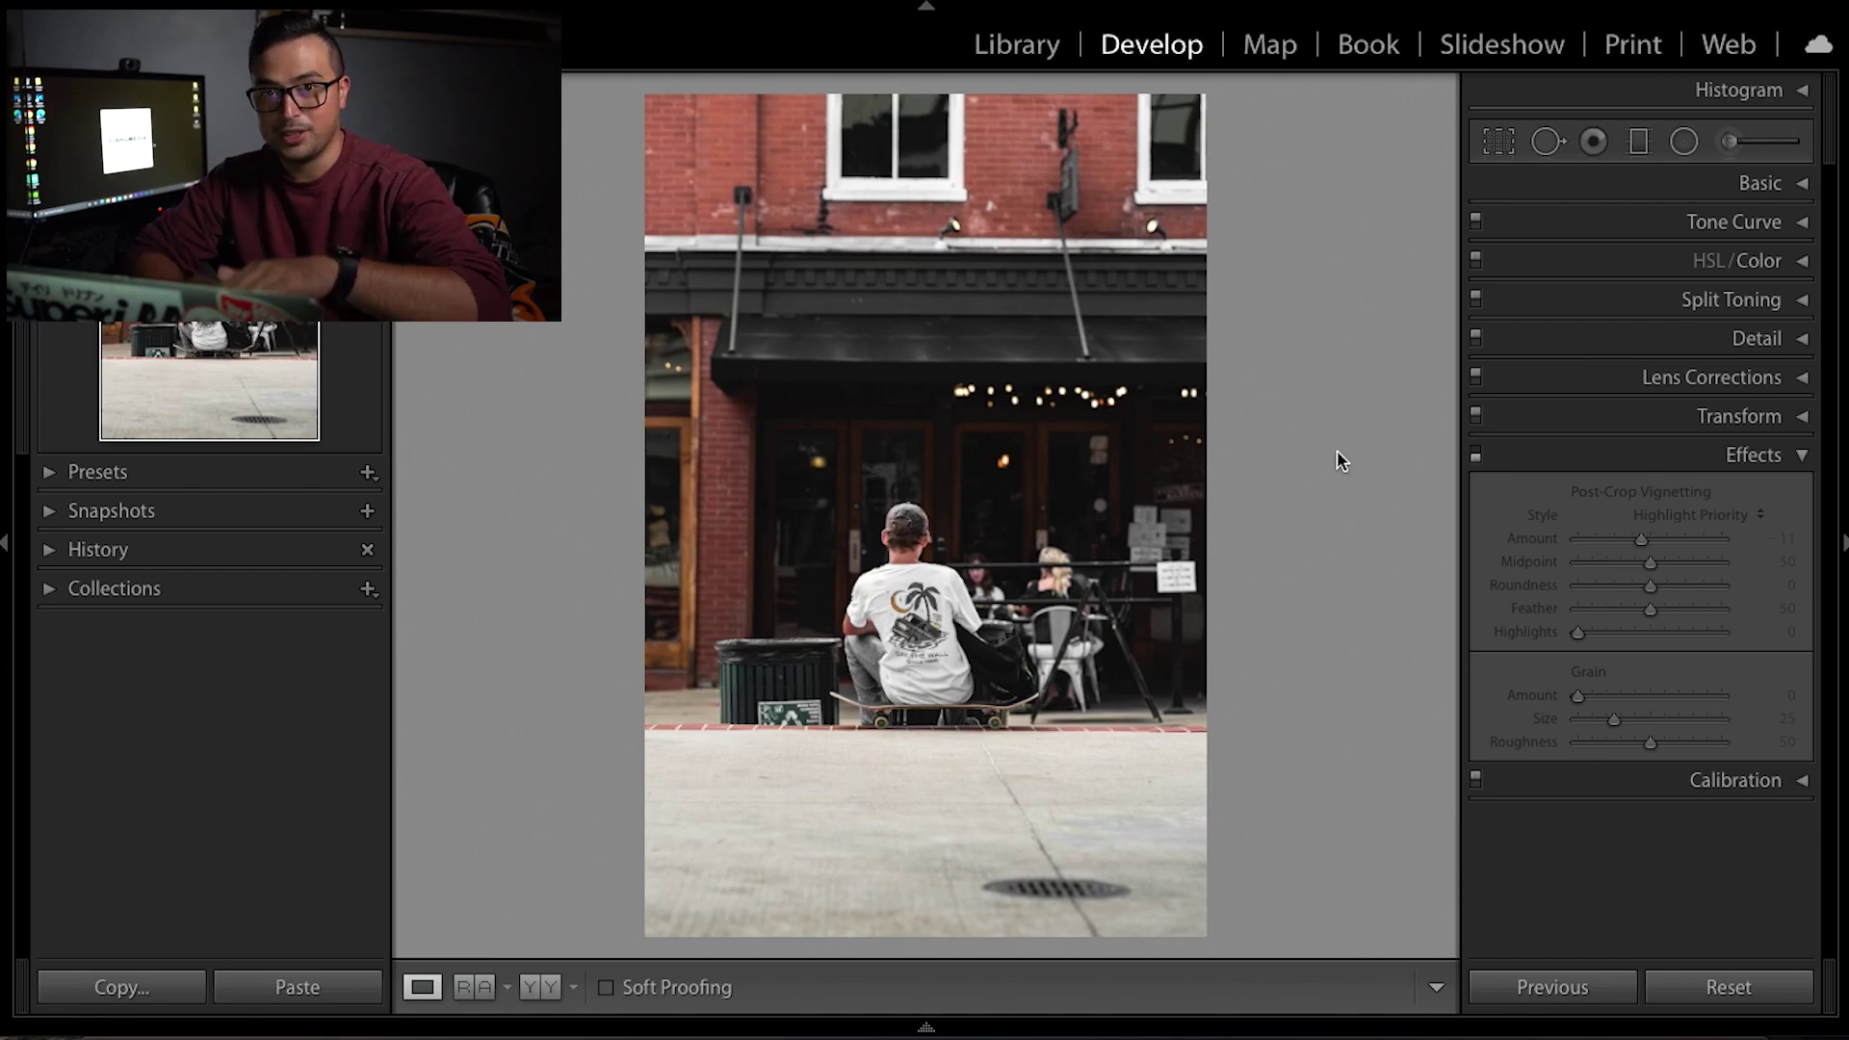
pyautogui.hotkey('ctrl', 'z')
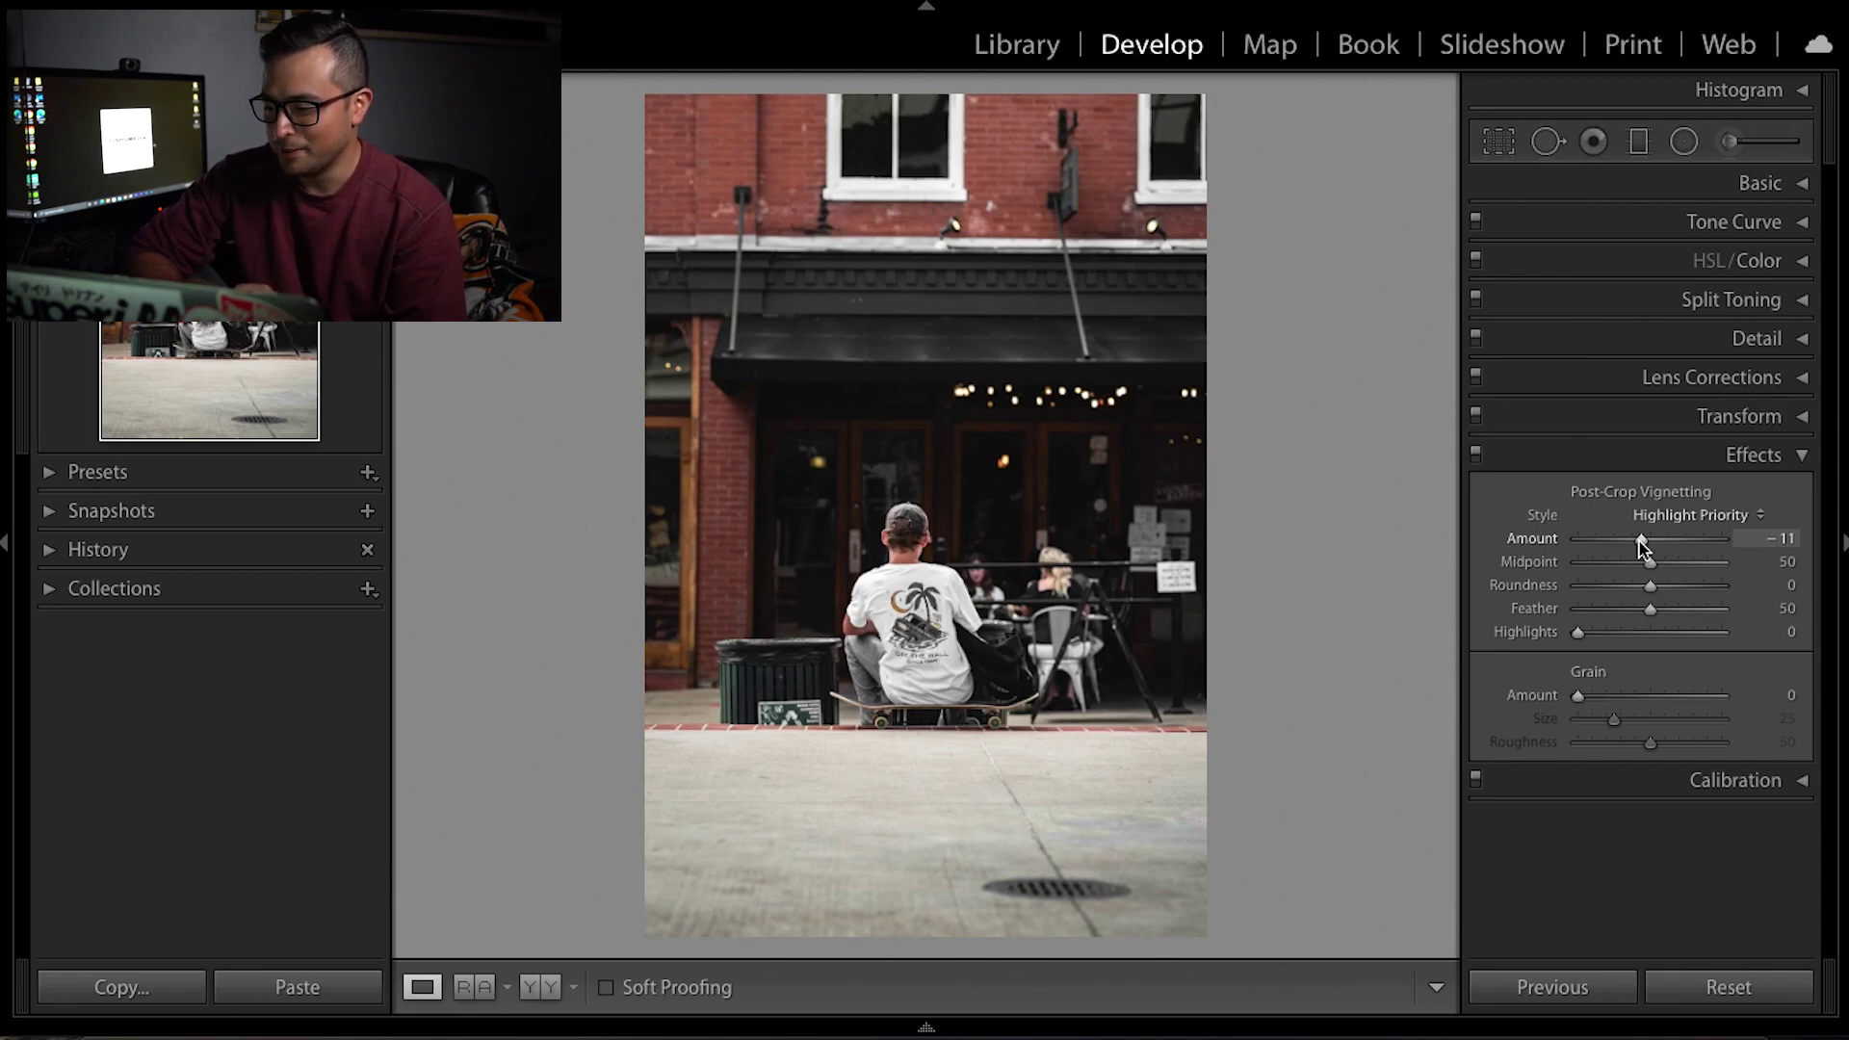
pyautogui.click(1778, 468)
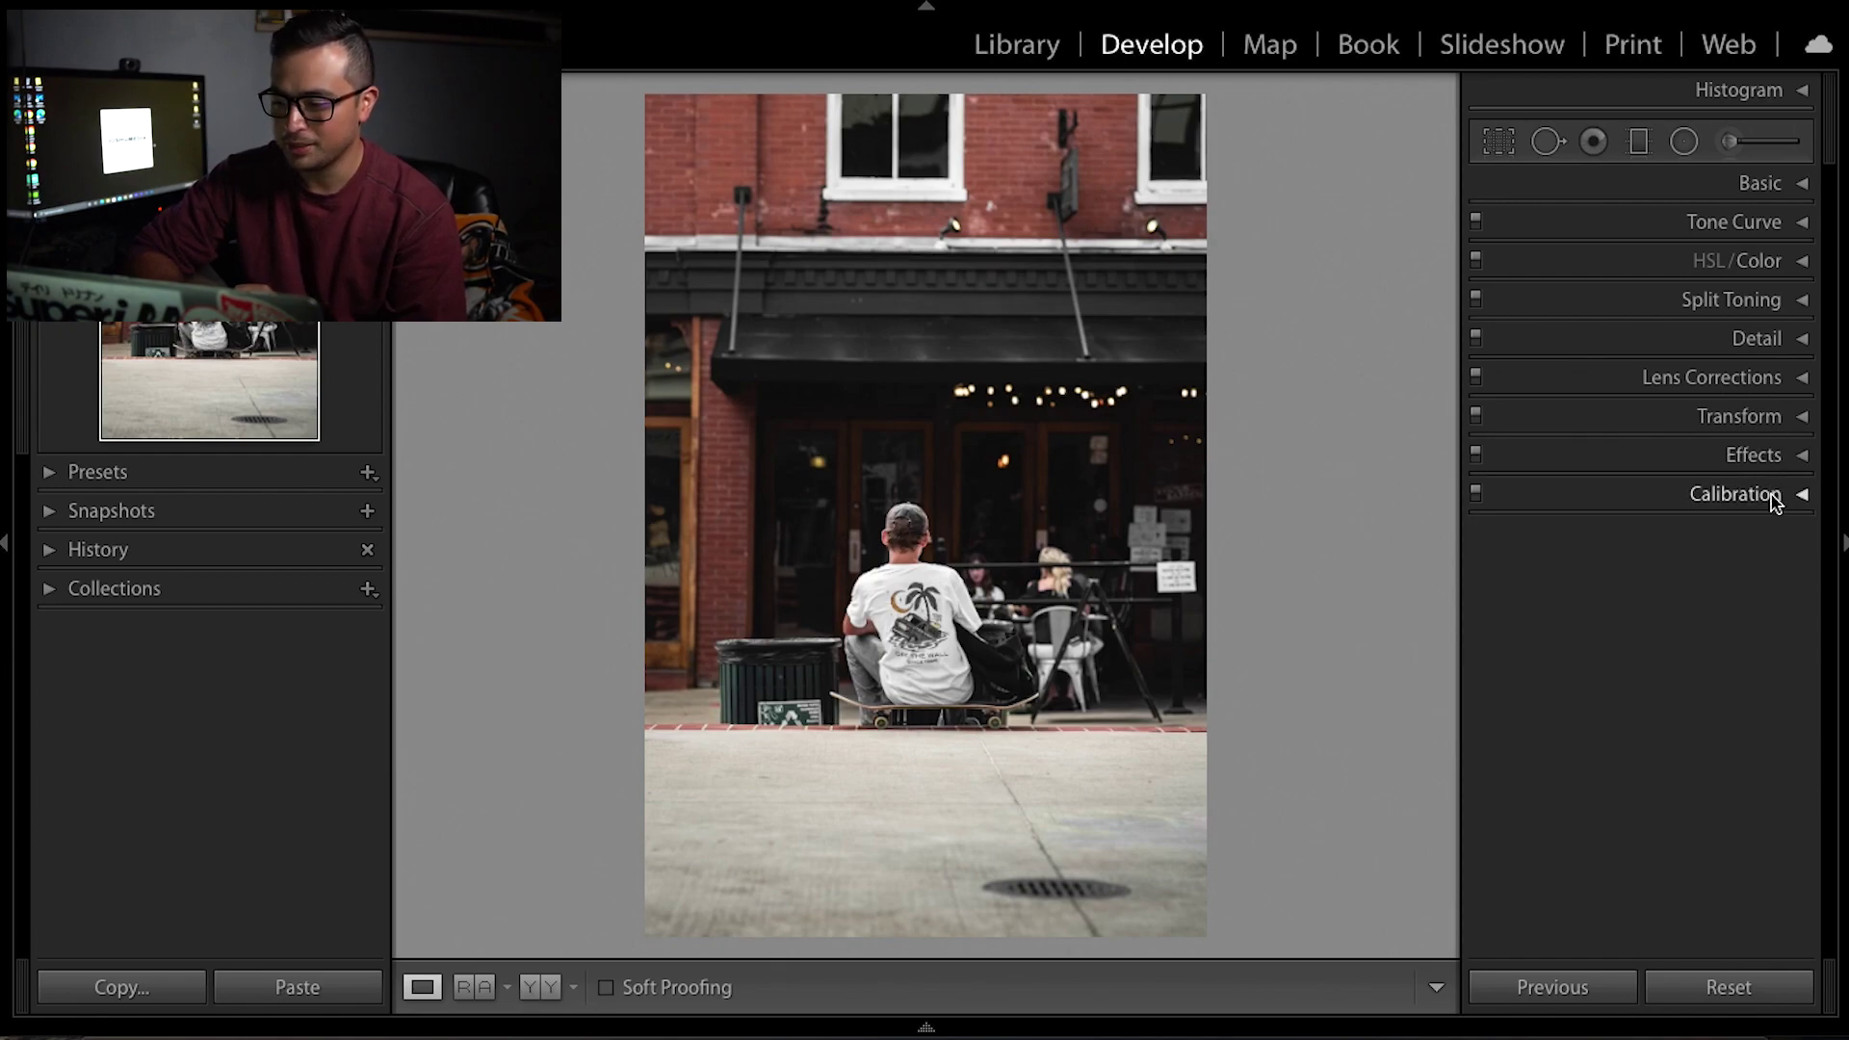
# Step: Examine the Calibration settings alongside the HSL adjustments for red
pyautogui.click(1775, 496)
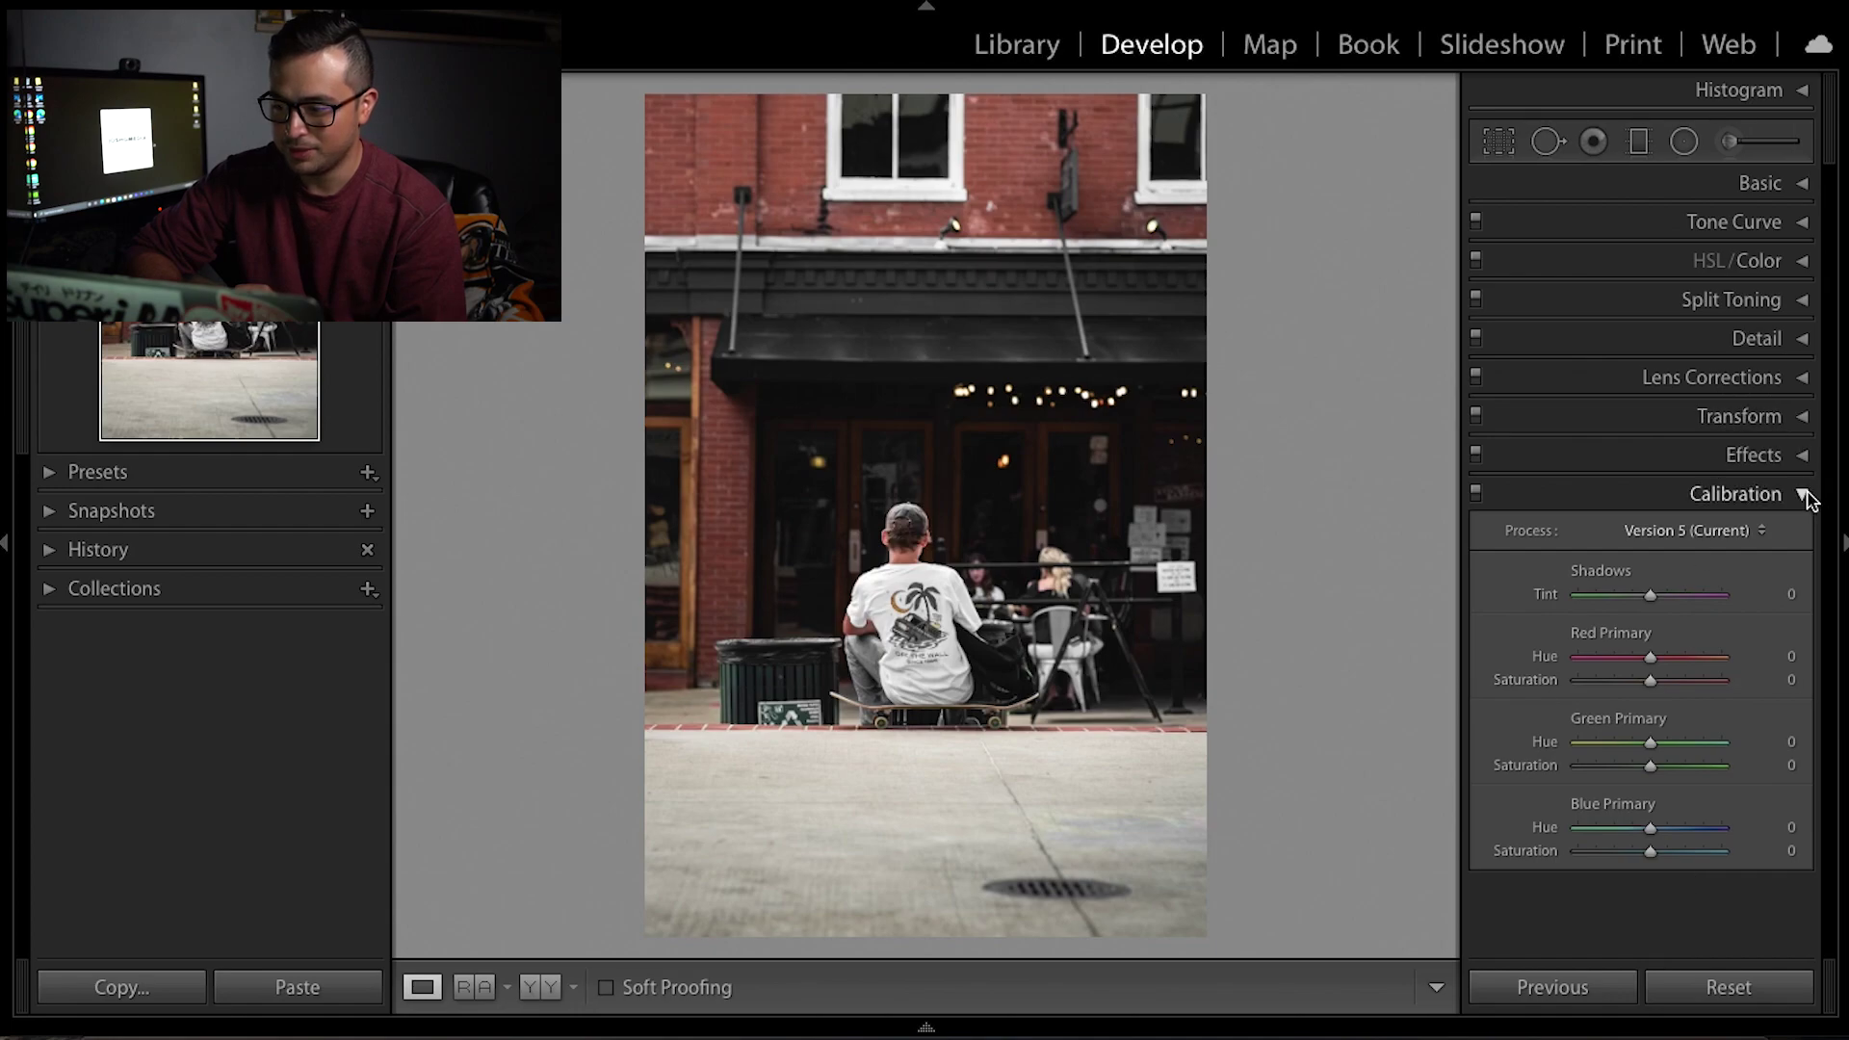
pyautogui.click(1800, 258)
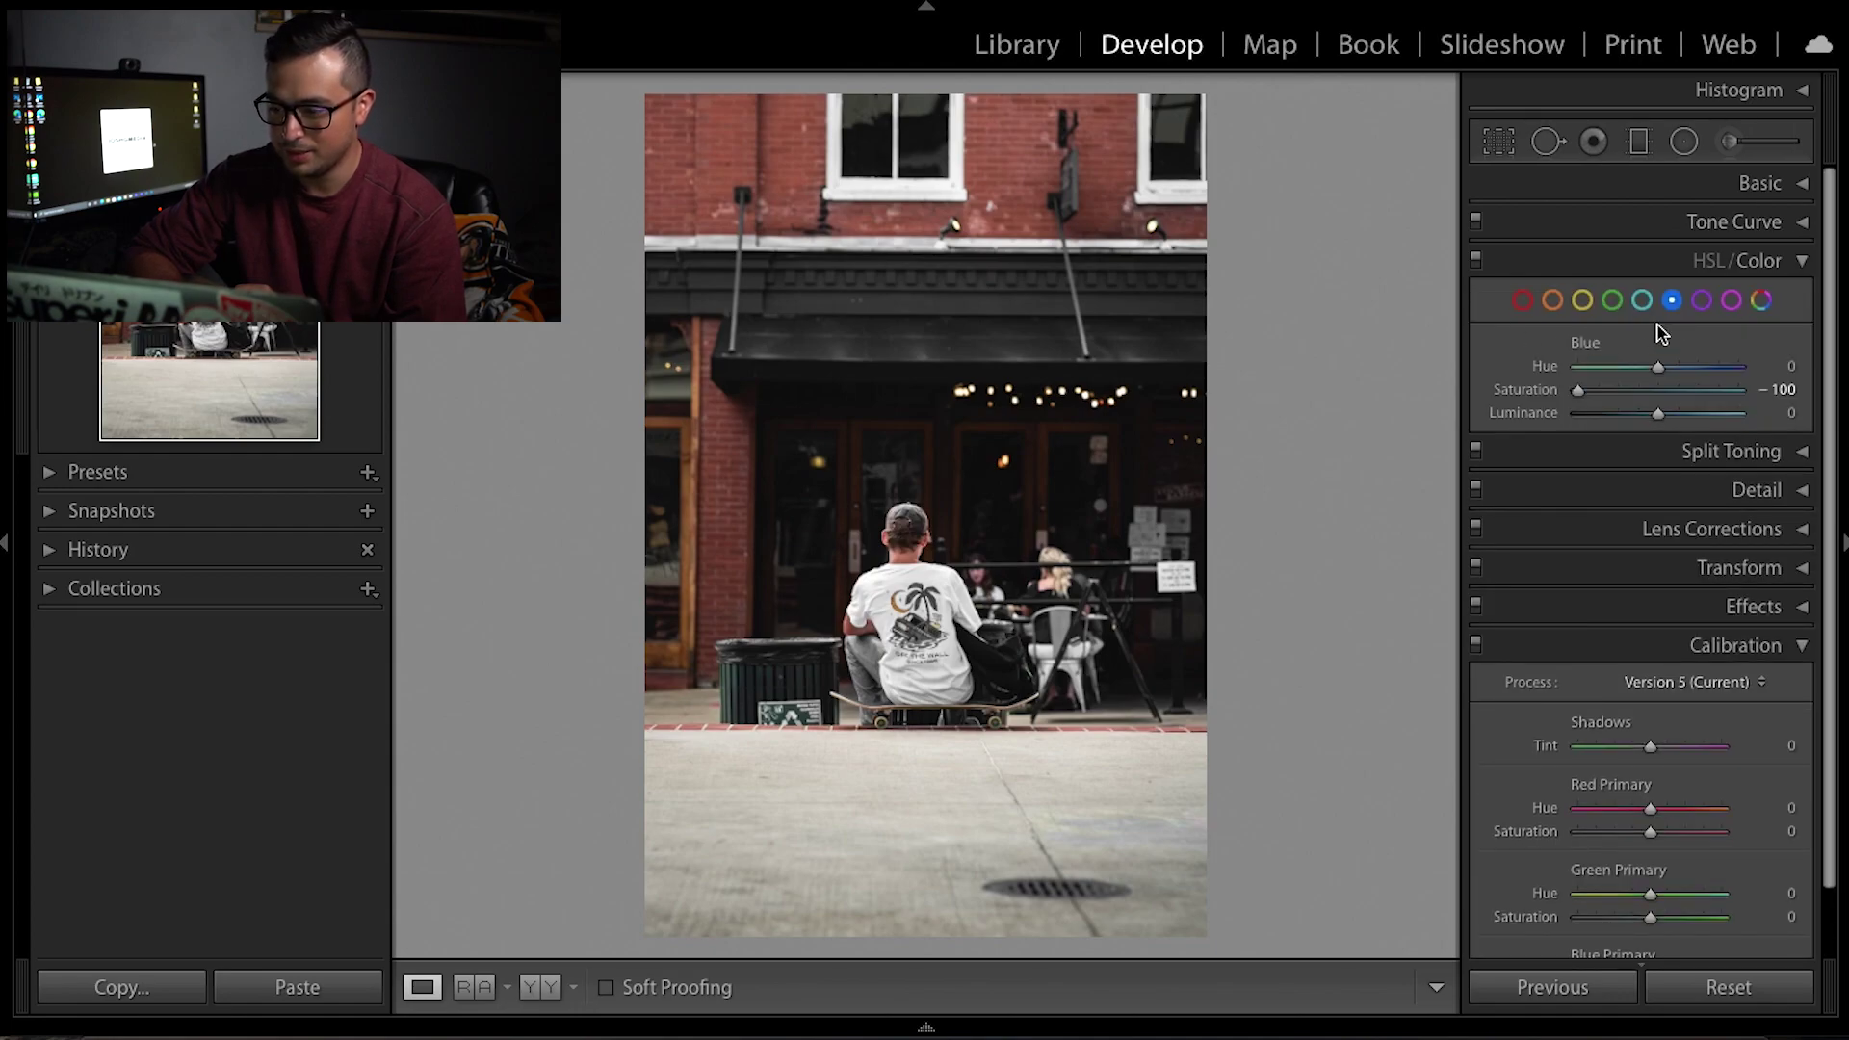
pyautogui.click(1524, 302)
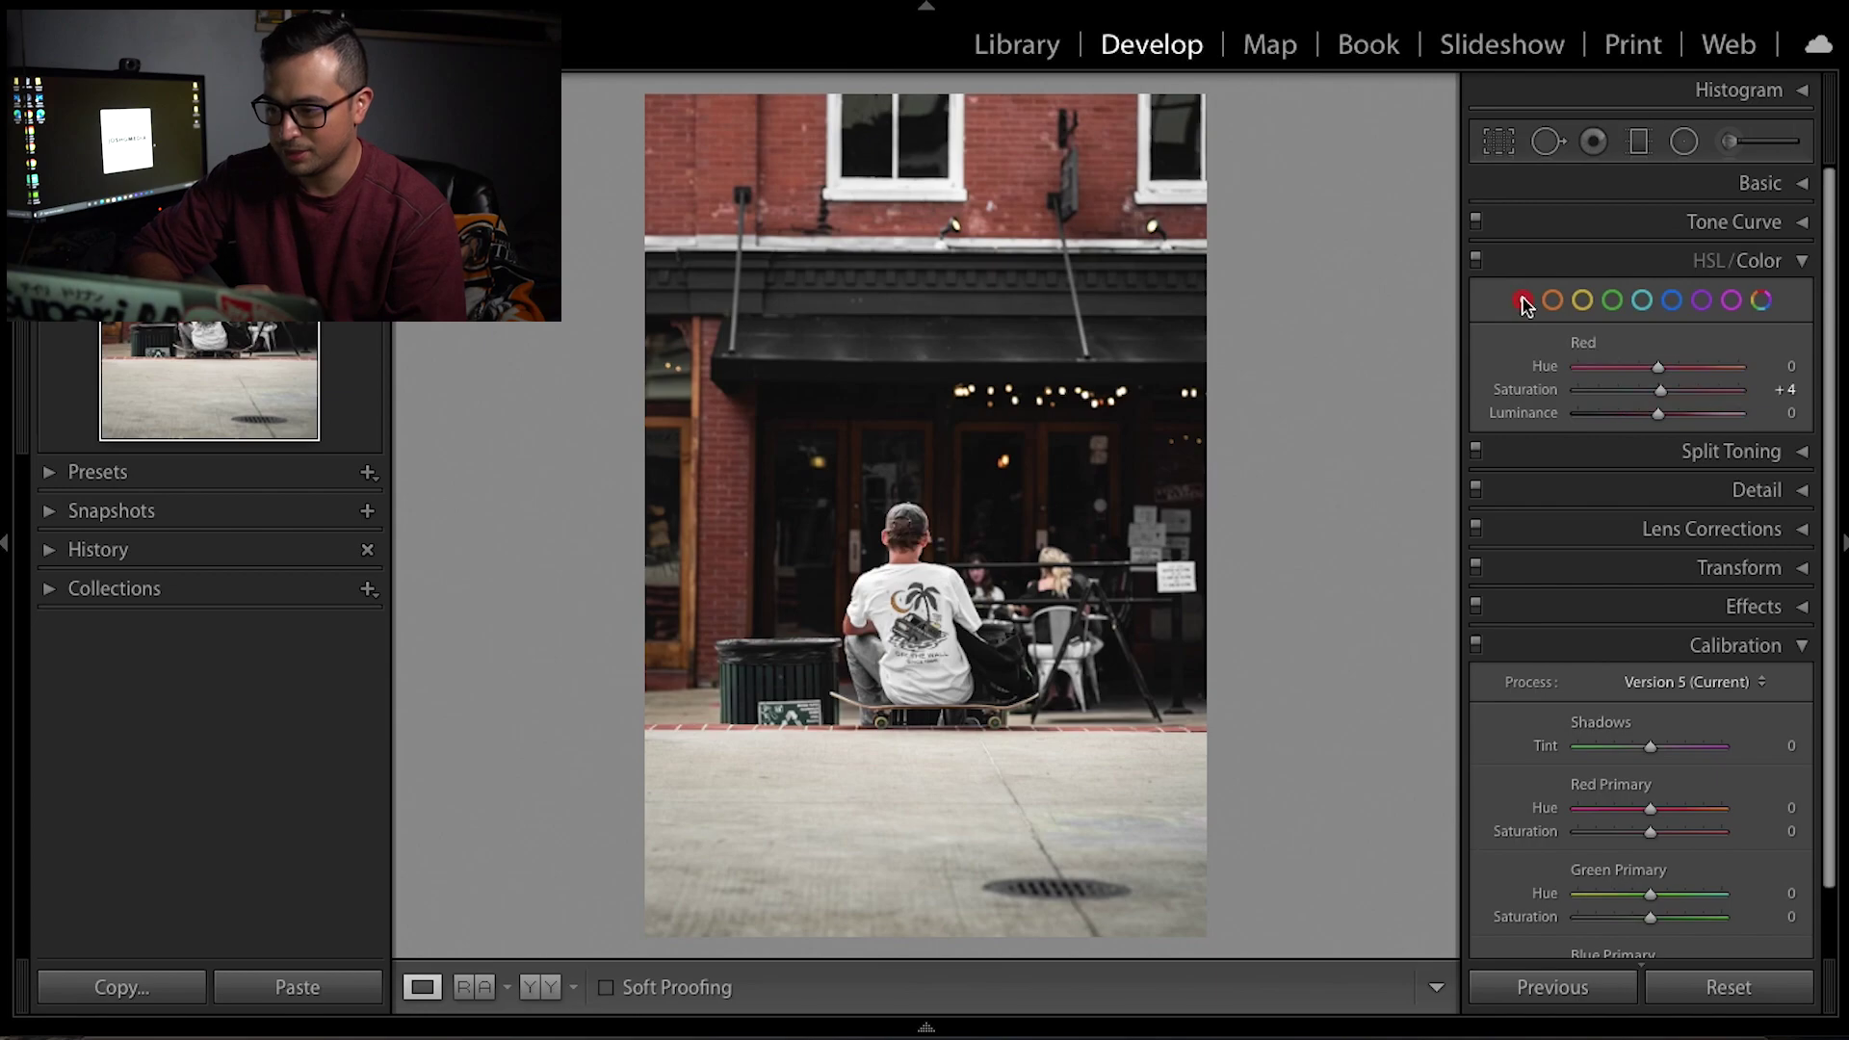
pyautogui.click(1810, 261)
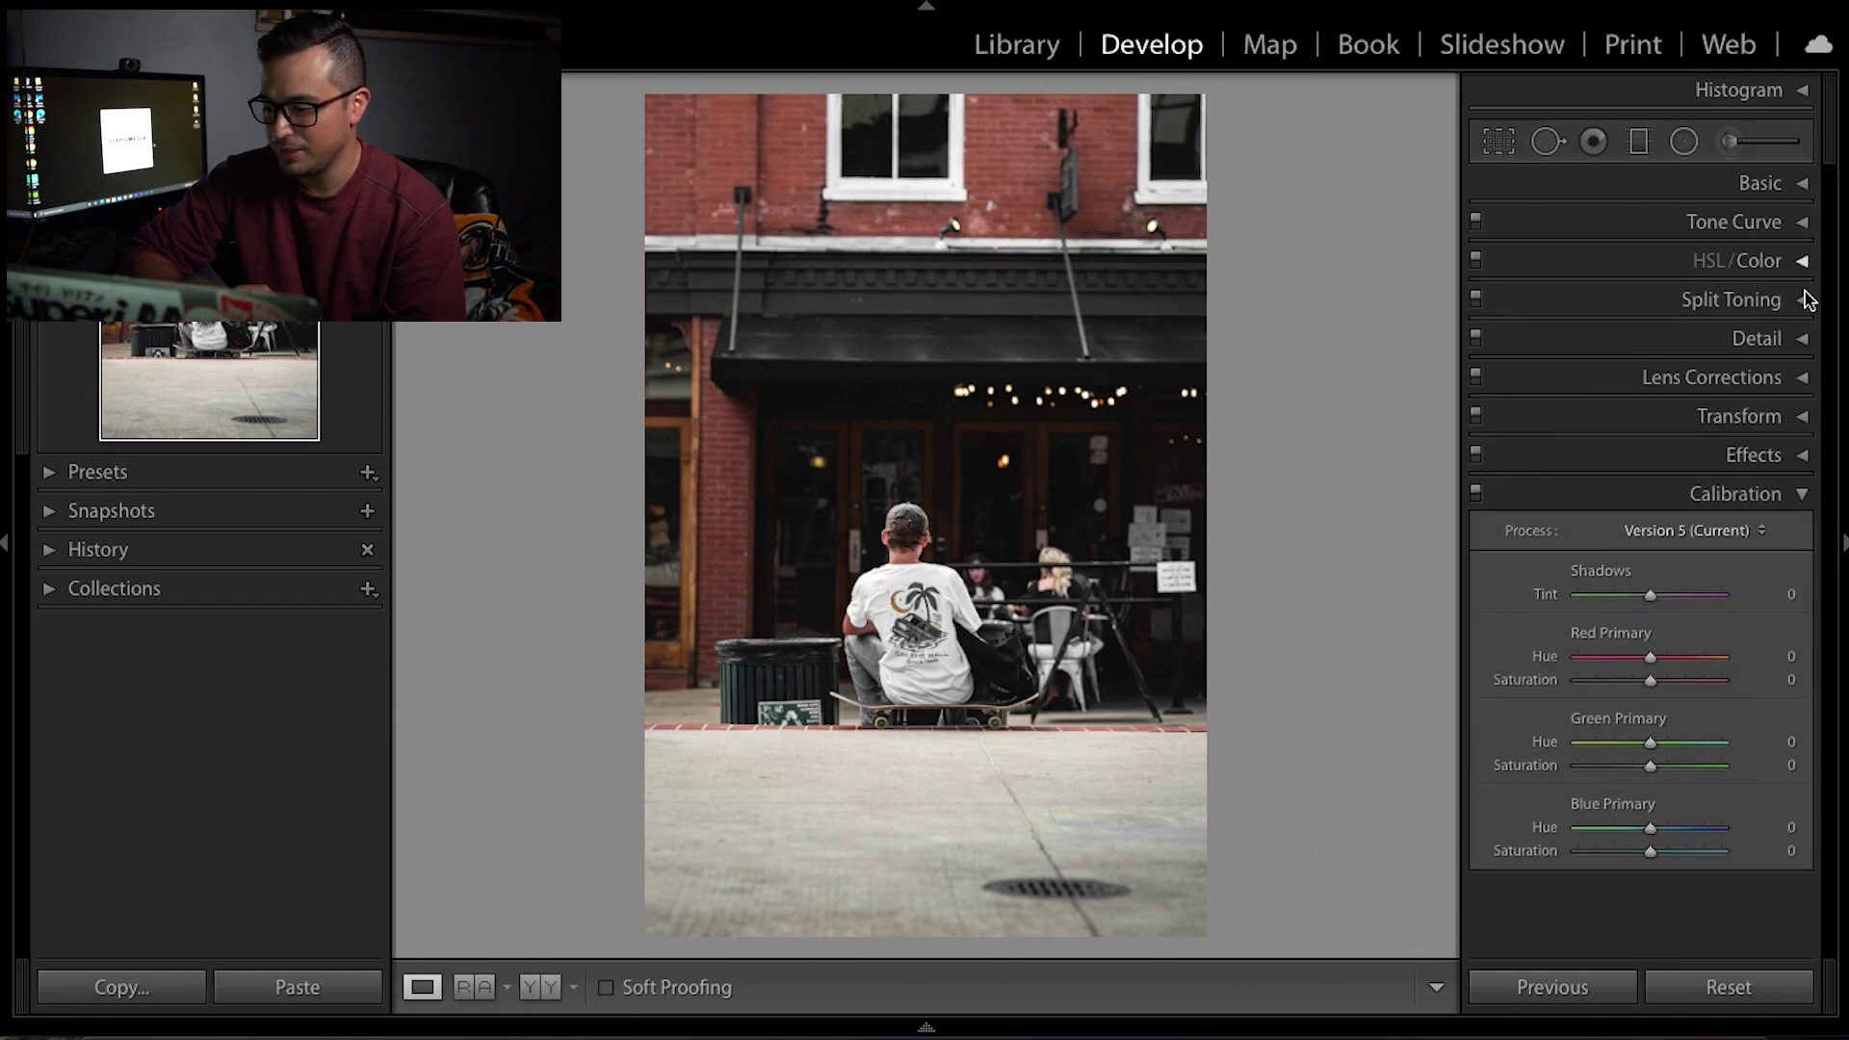
# Step: Copy the photo's develop settings with the already selected adjustment groups
pyautogui.click(1789, 493)
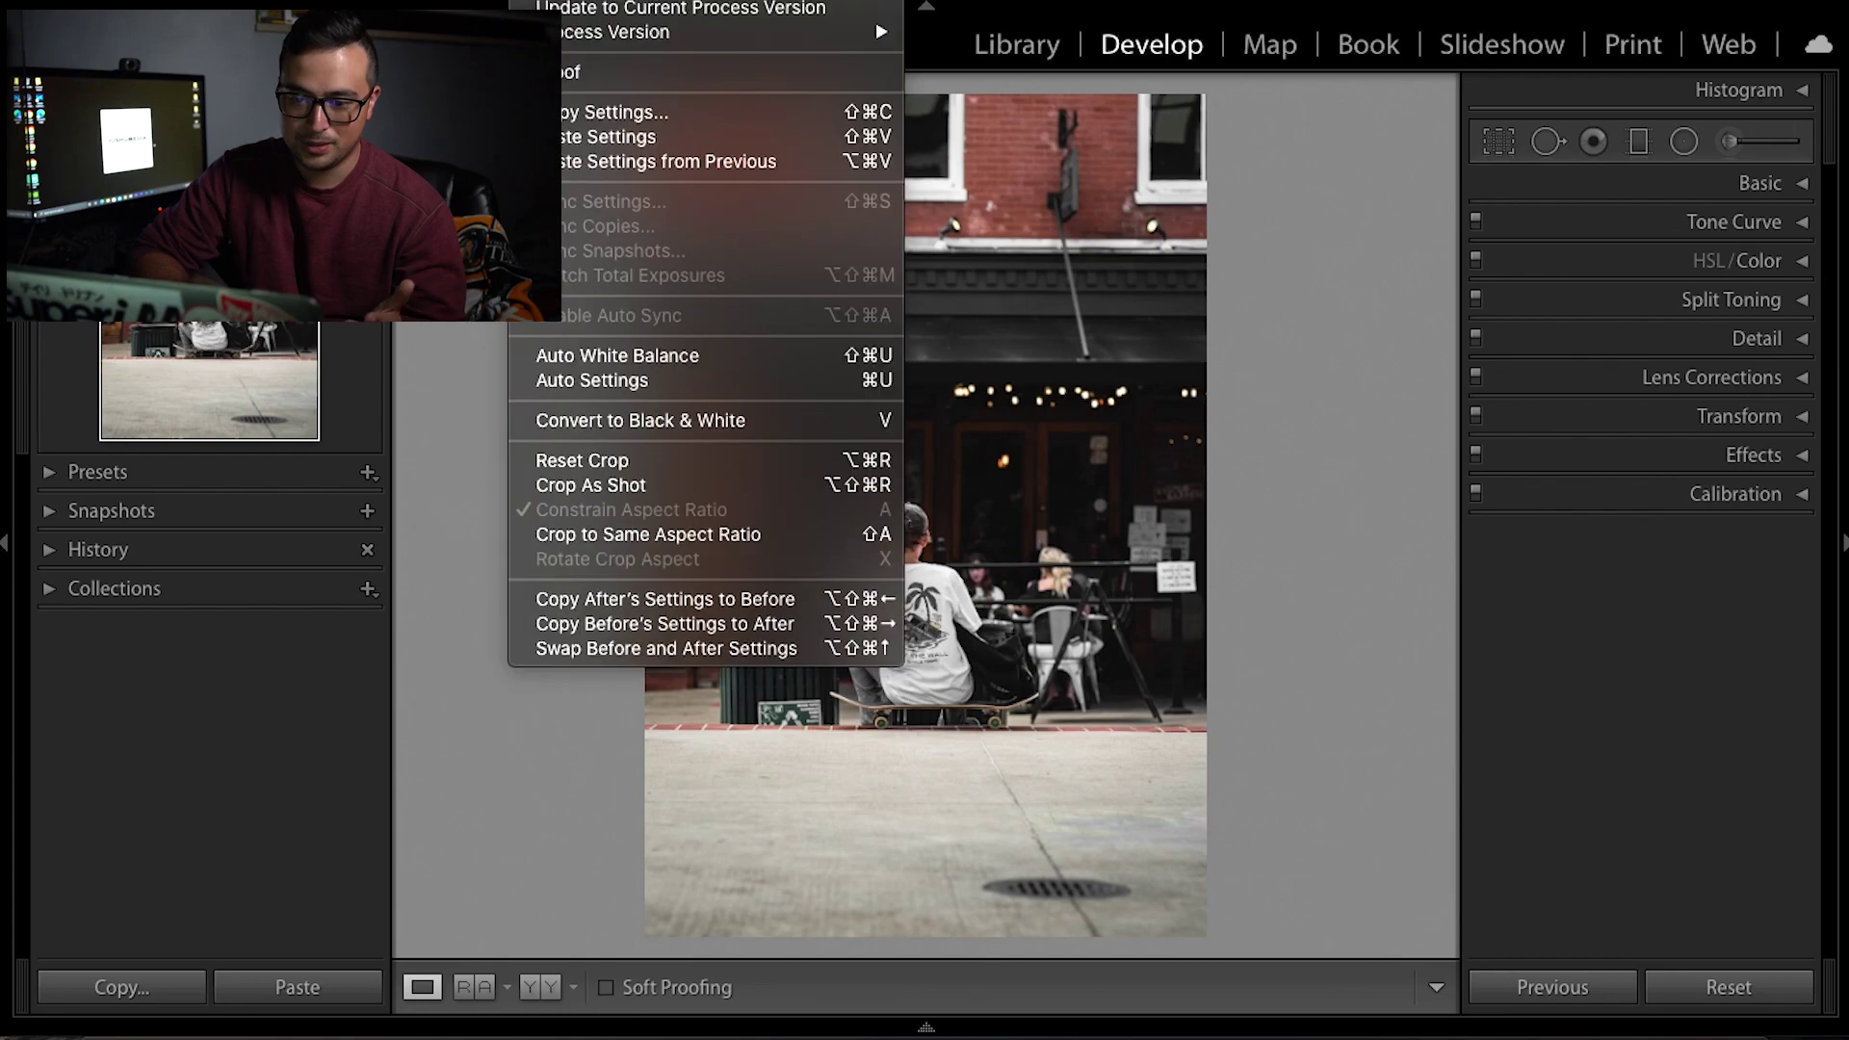
pyautogui.click(587, 113)
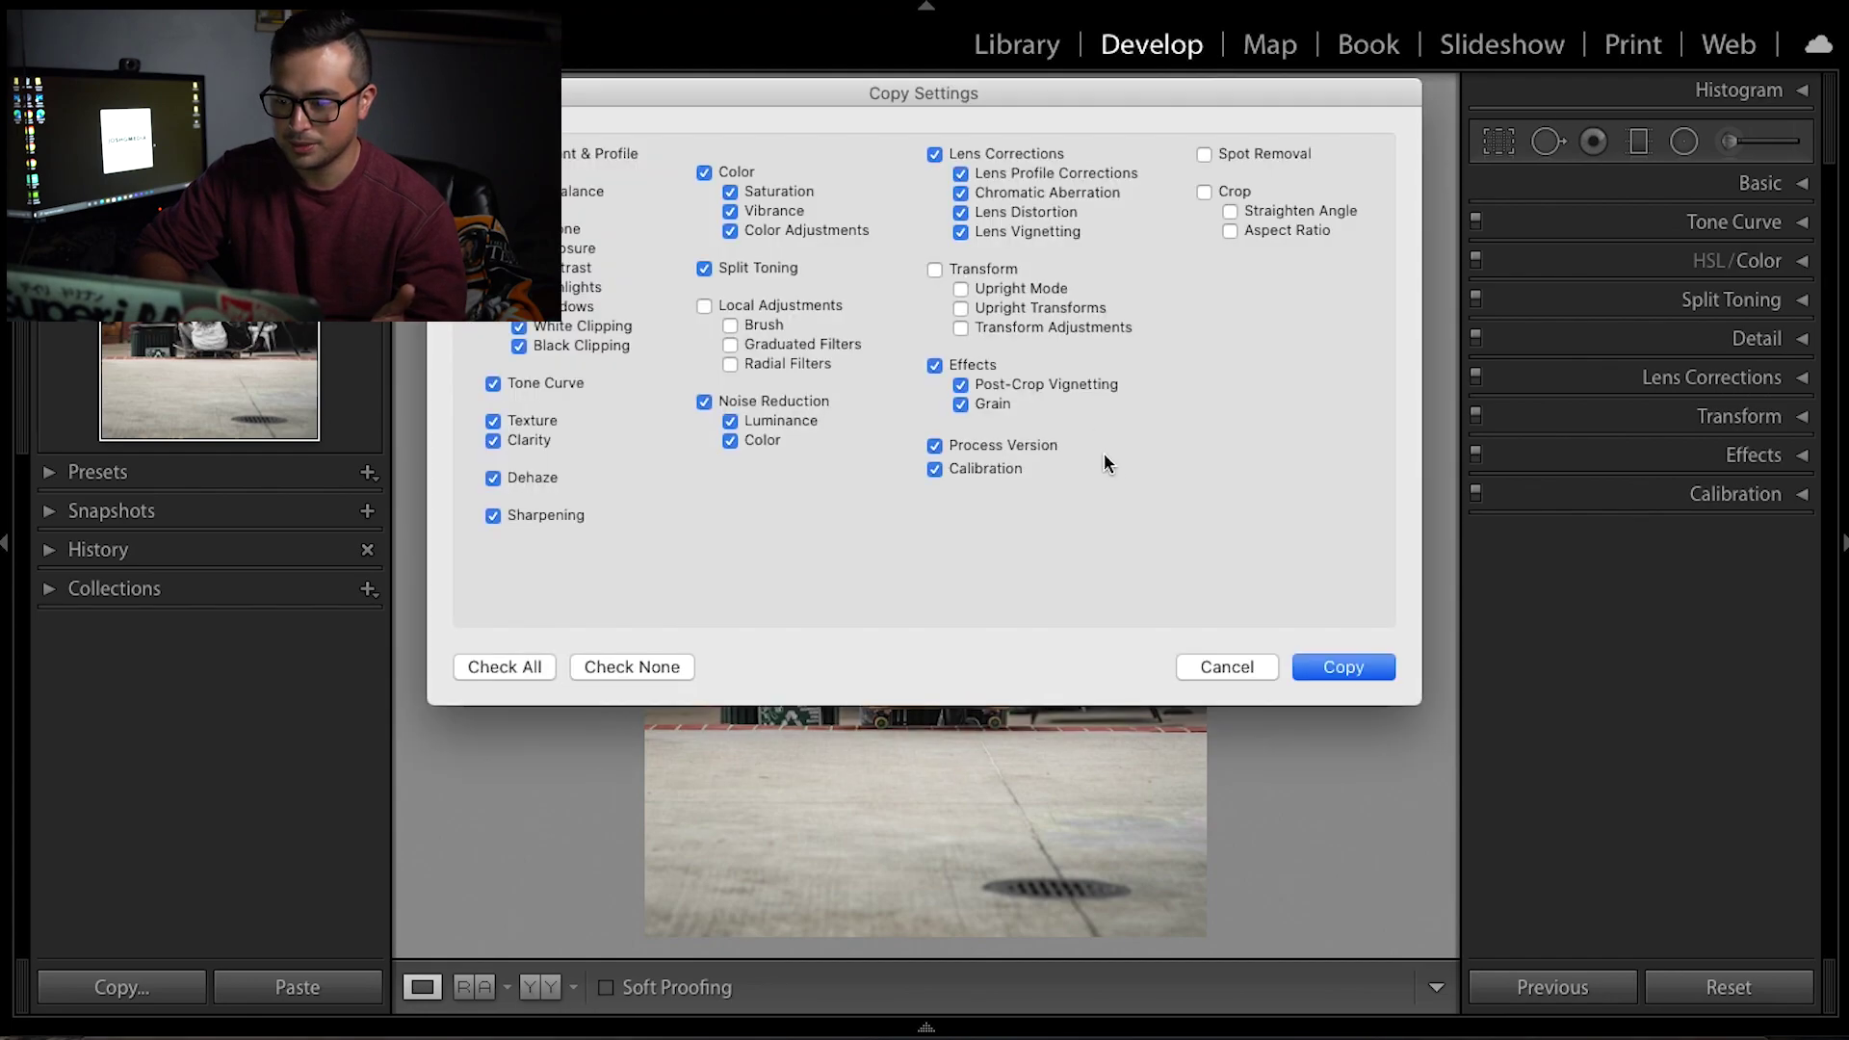
pyautogui.click(1335, 668)
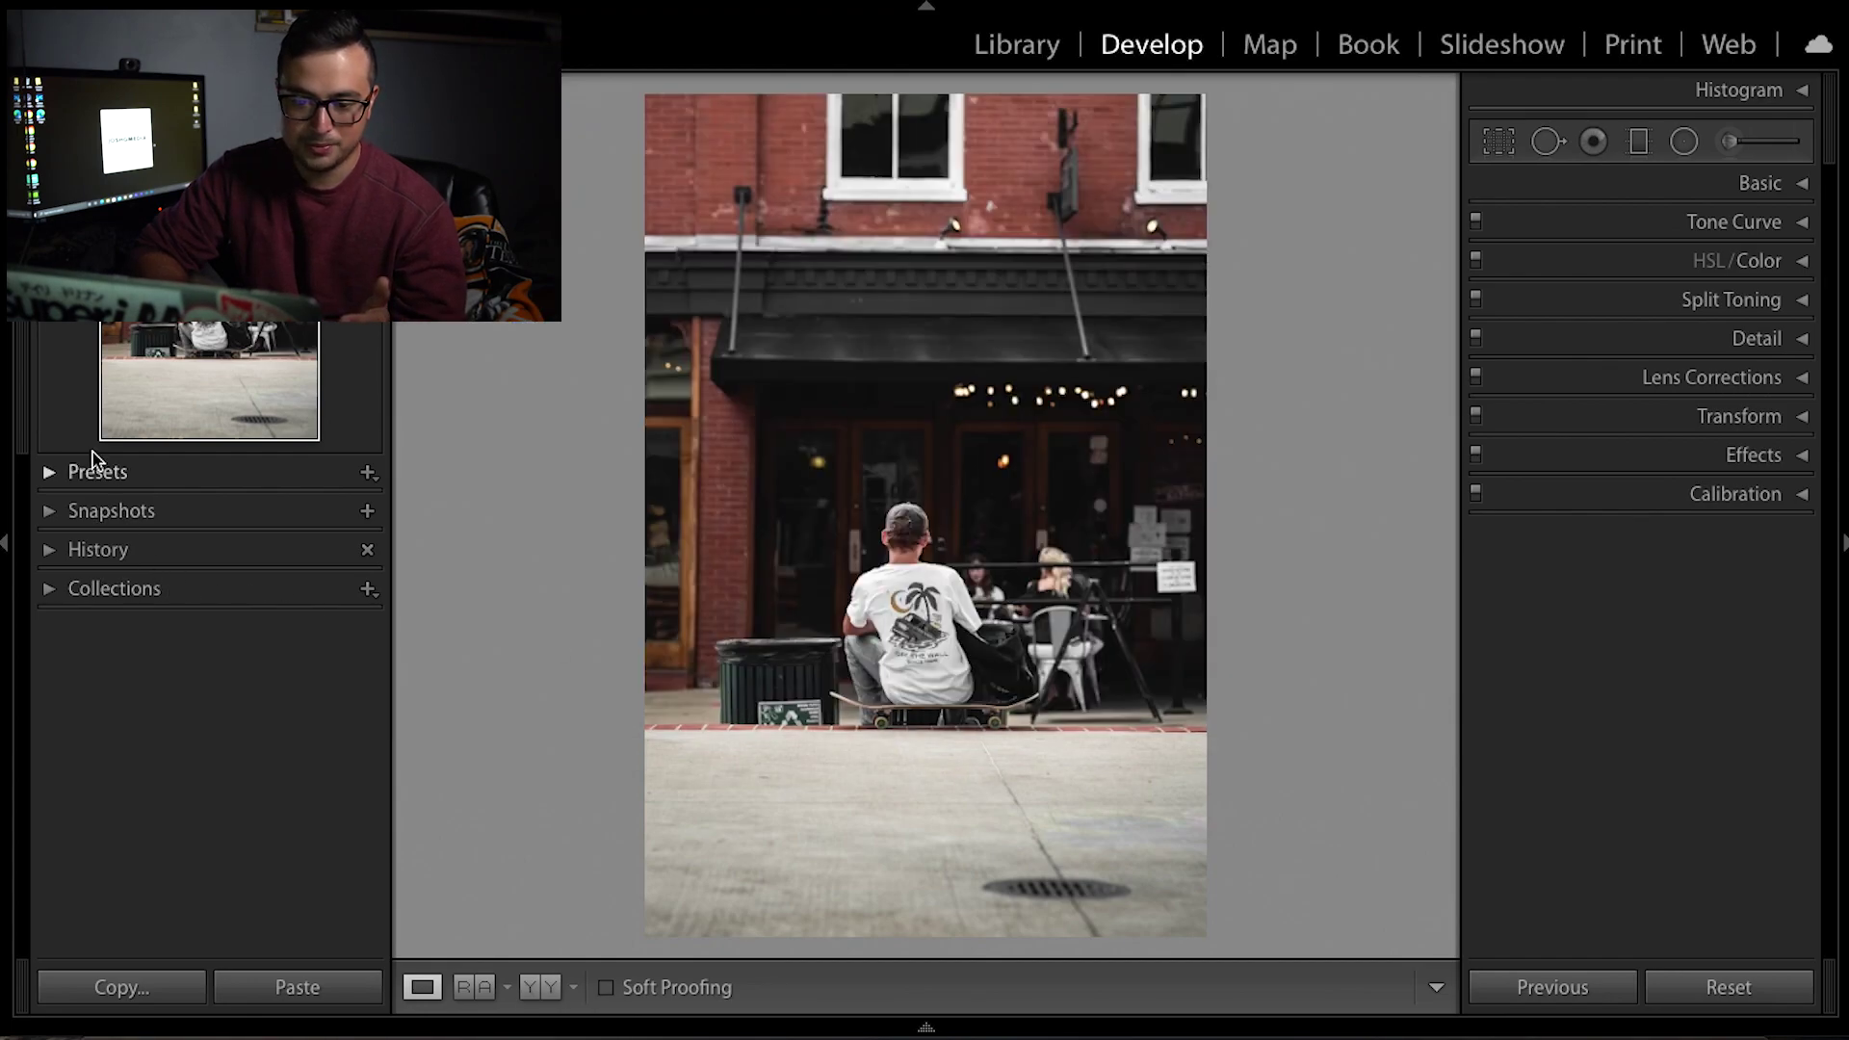
# Step: Apply the JoshGMedia_Preset_2 preset to the photo and examine its blue and aqua HSL adjustments
pyautogui.click(65, 472)
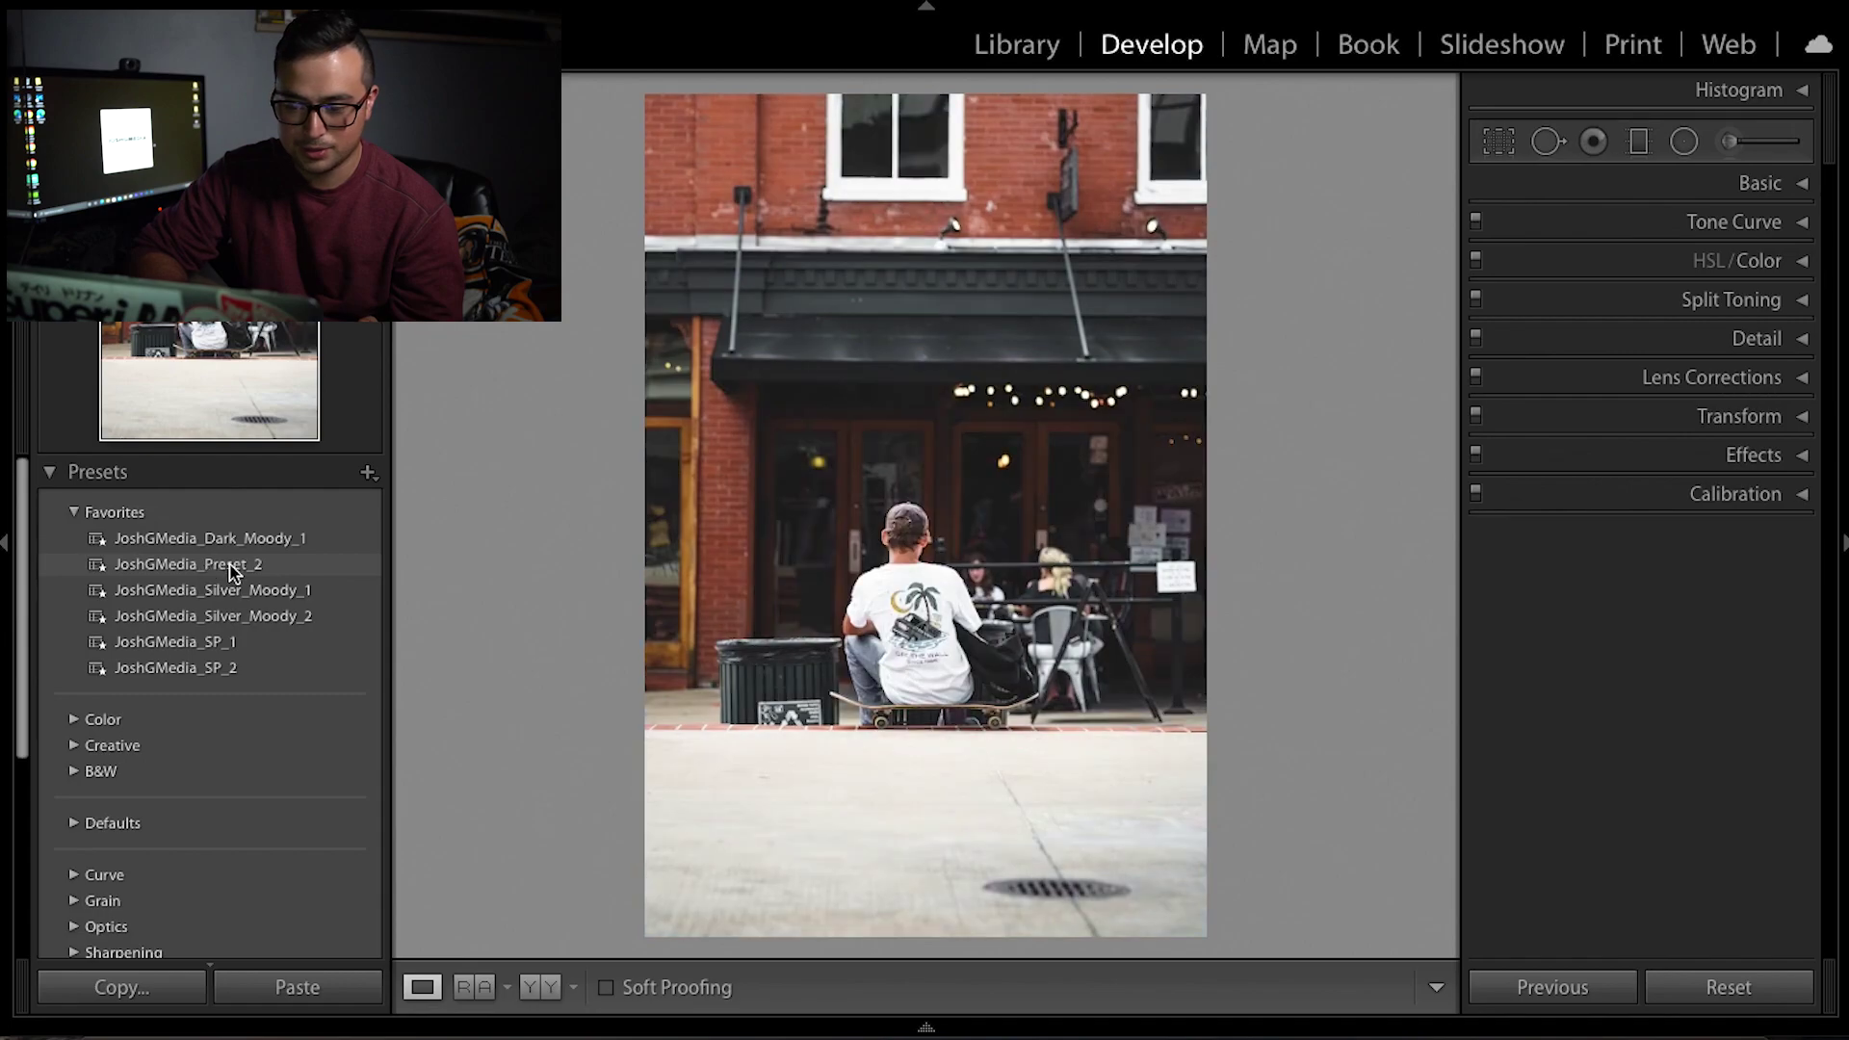
pyautogui.click(234, 570)
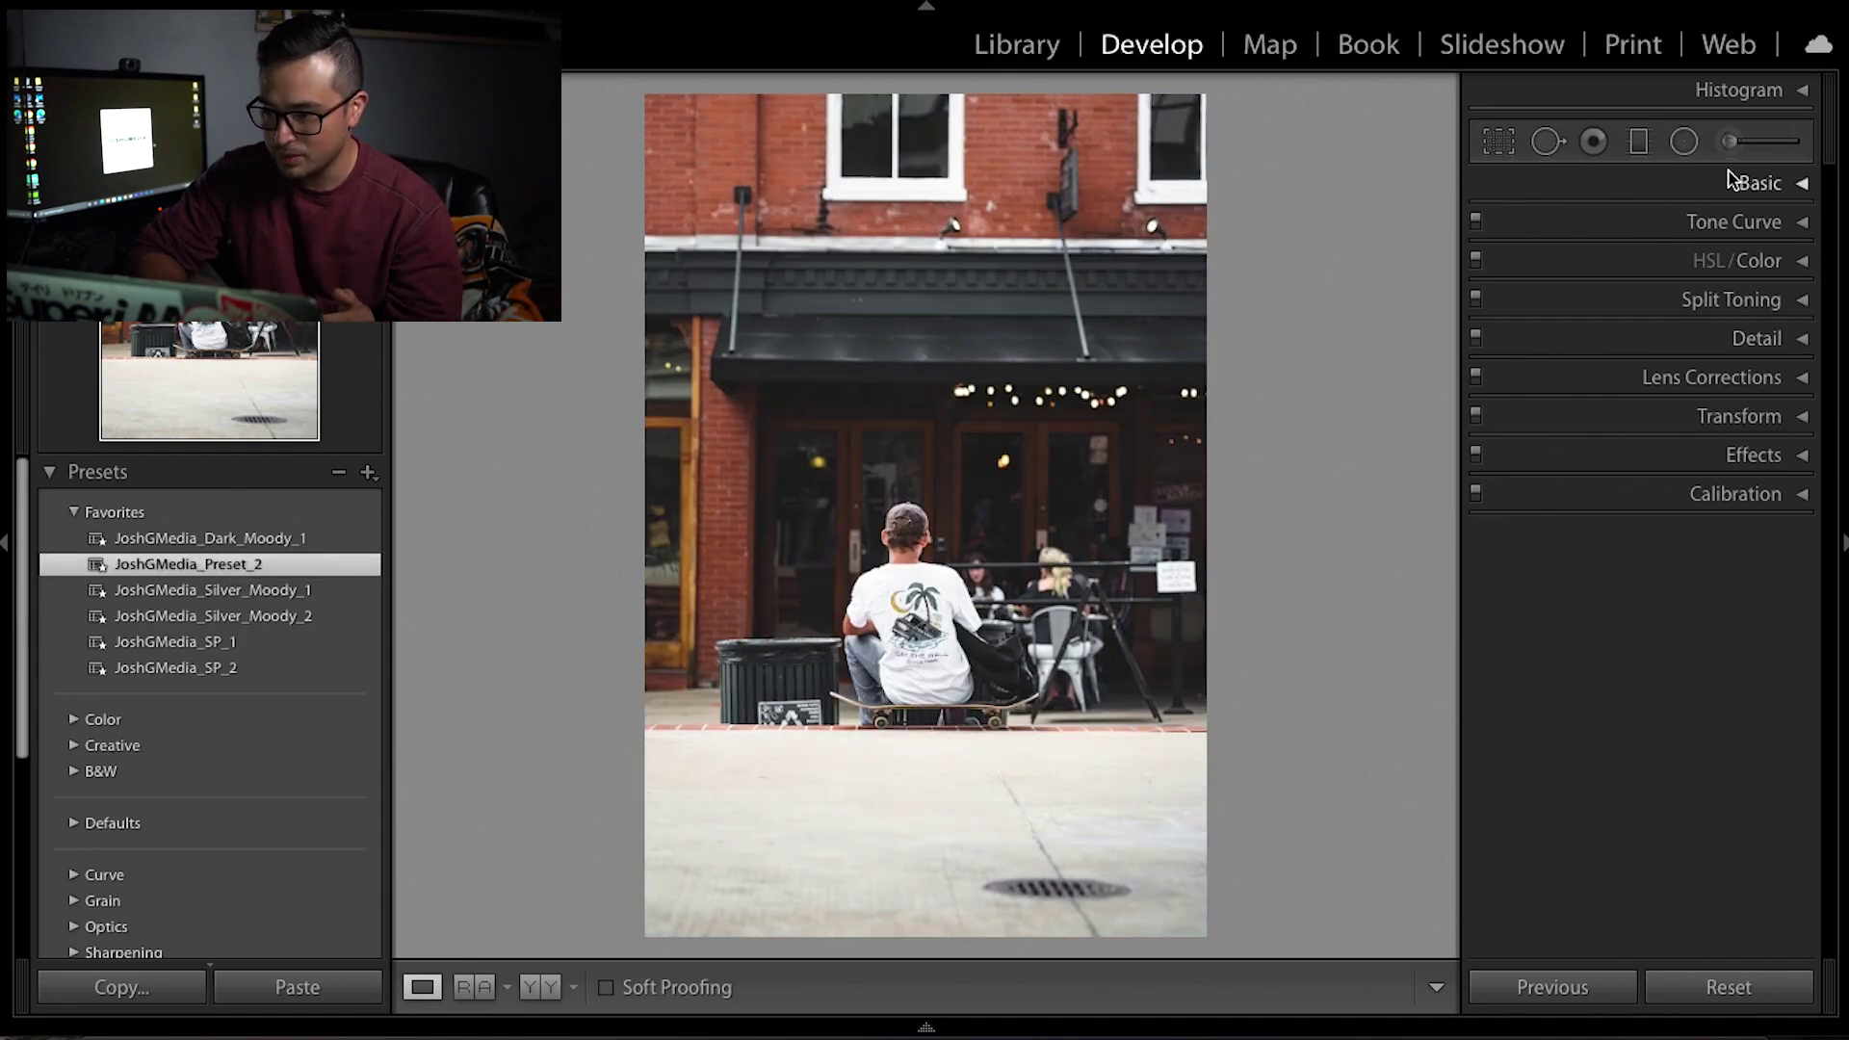
pyautogui.click(1798, 261)
pyautogui.click(1676, 300)
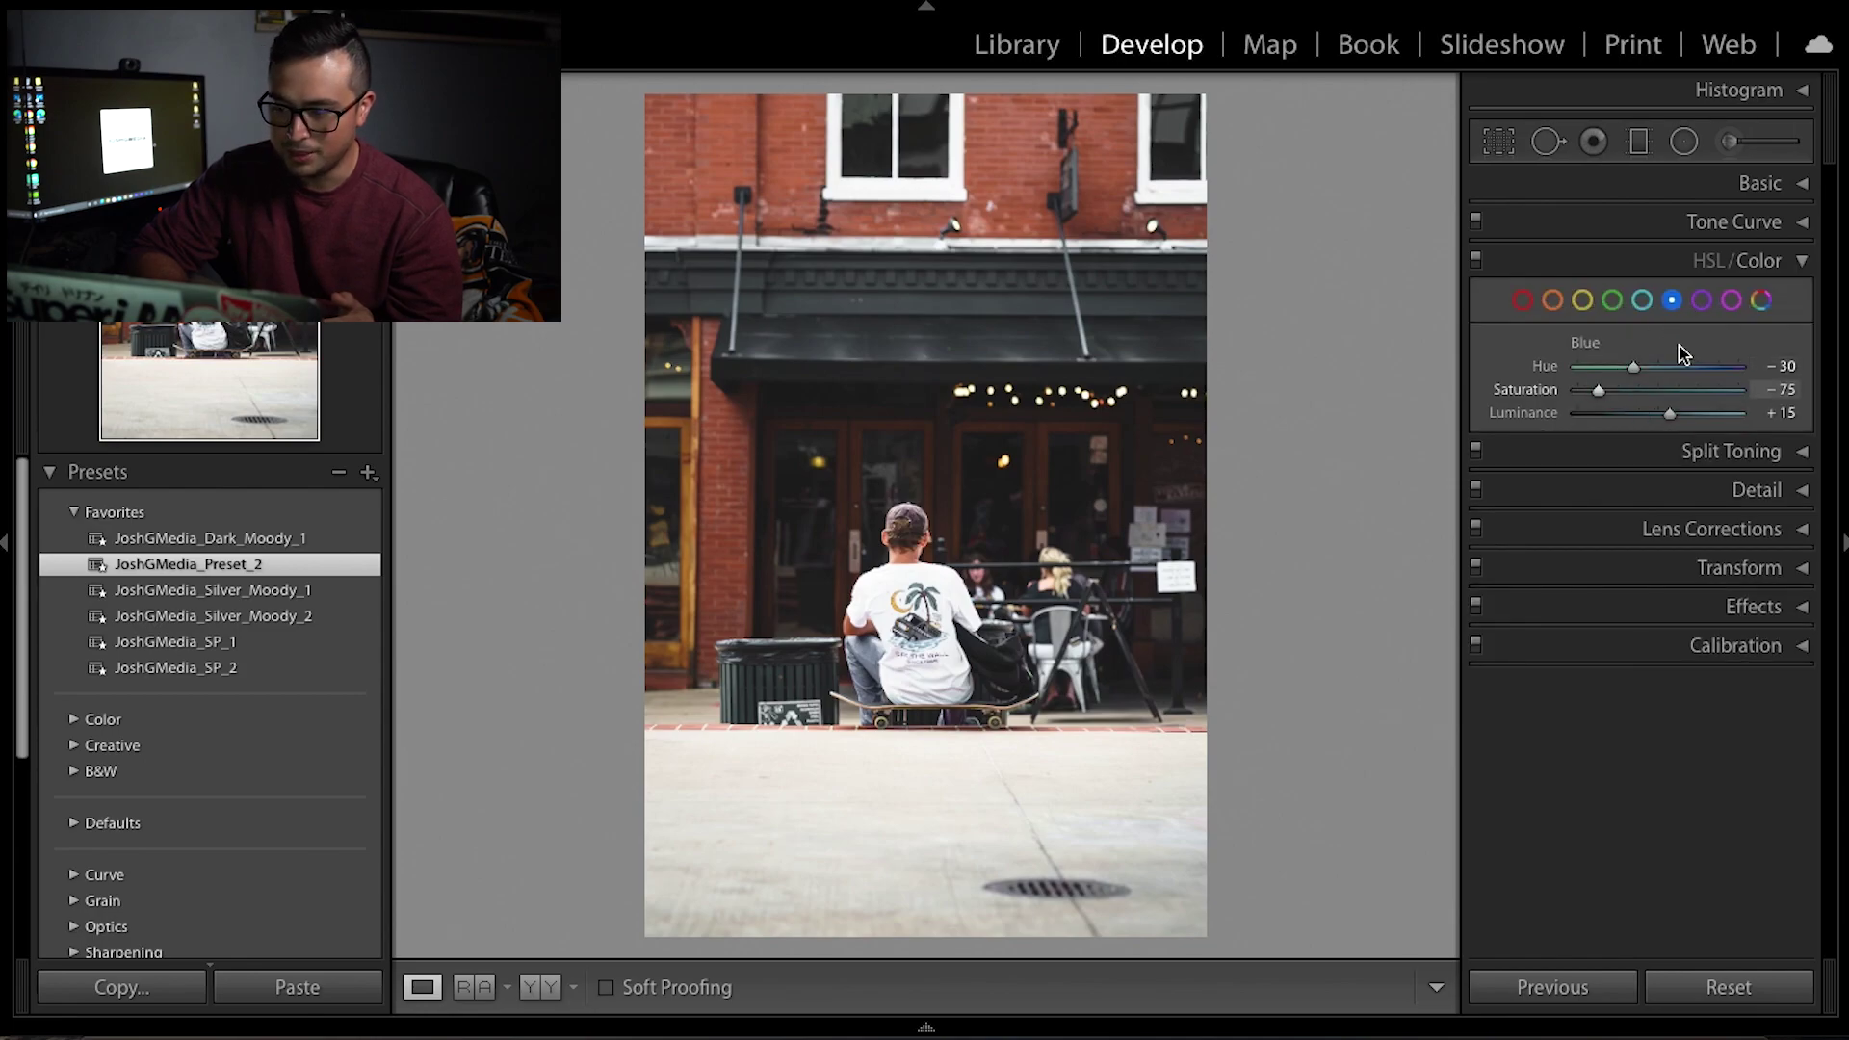
pyautogui.click(1645, 303)
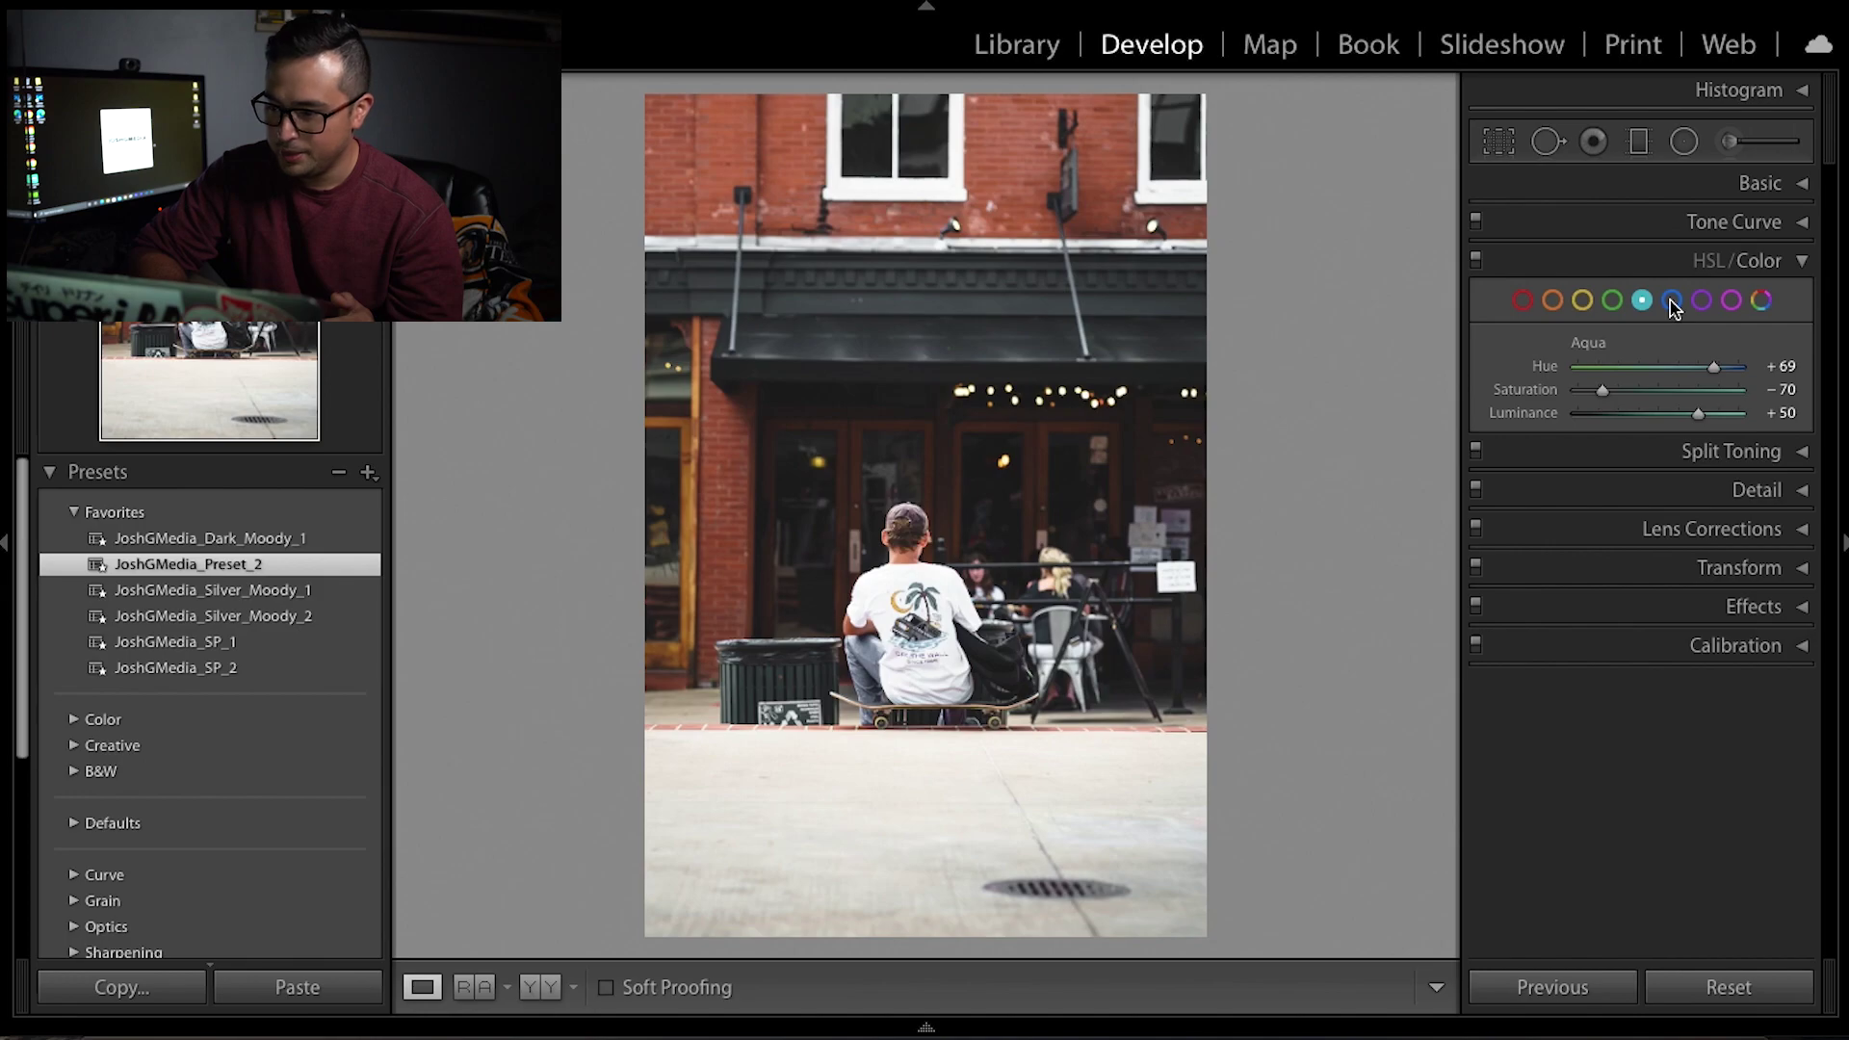
pyautogui.click(1802, 260)
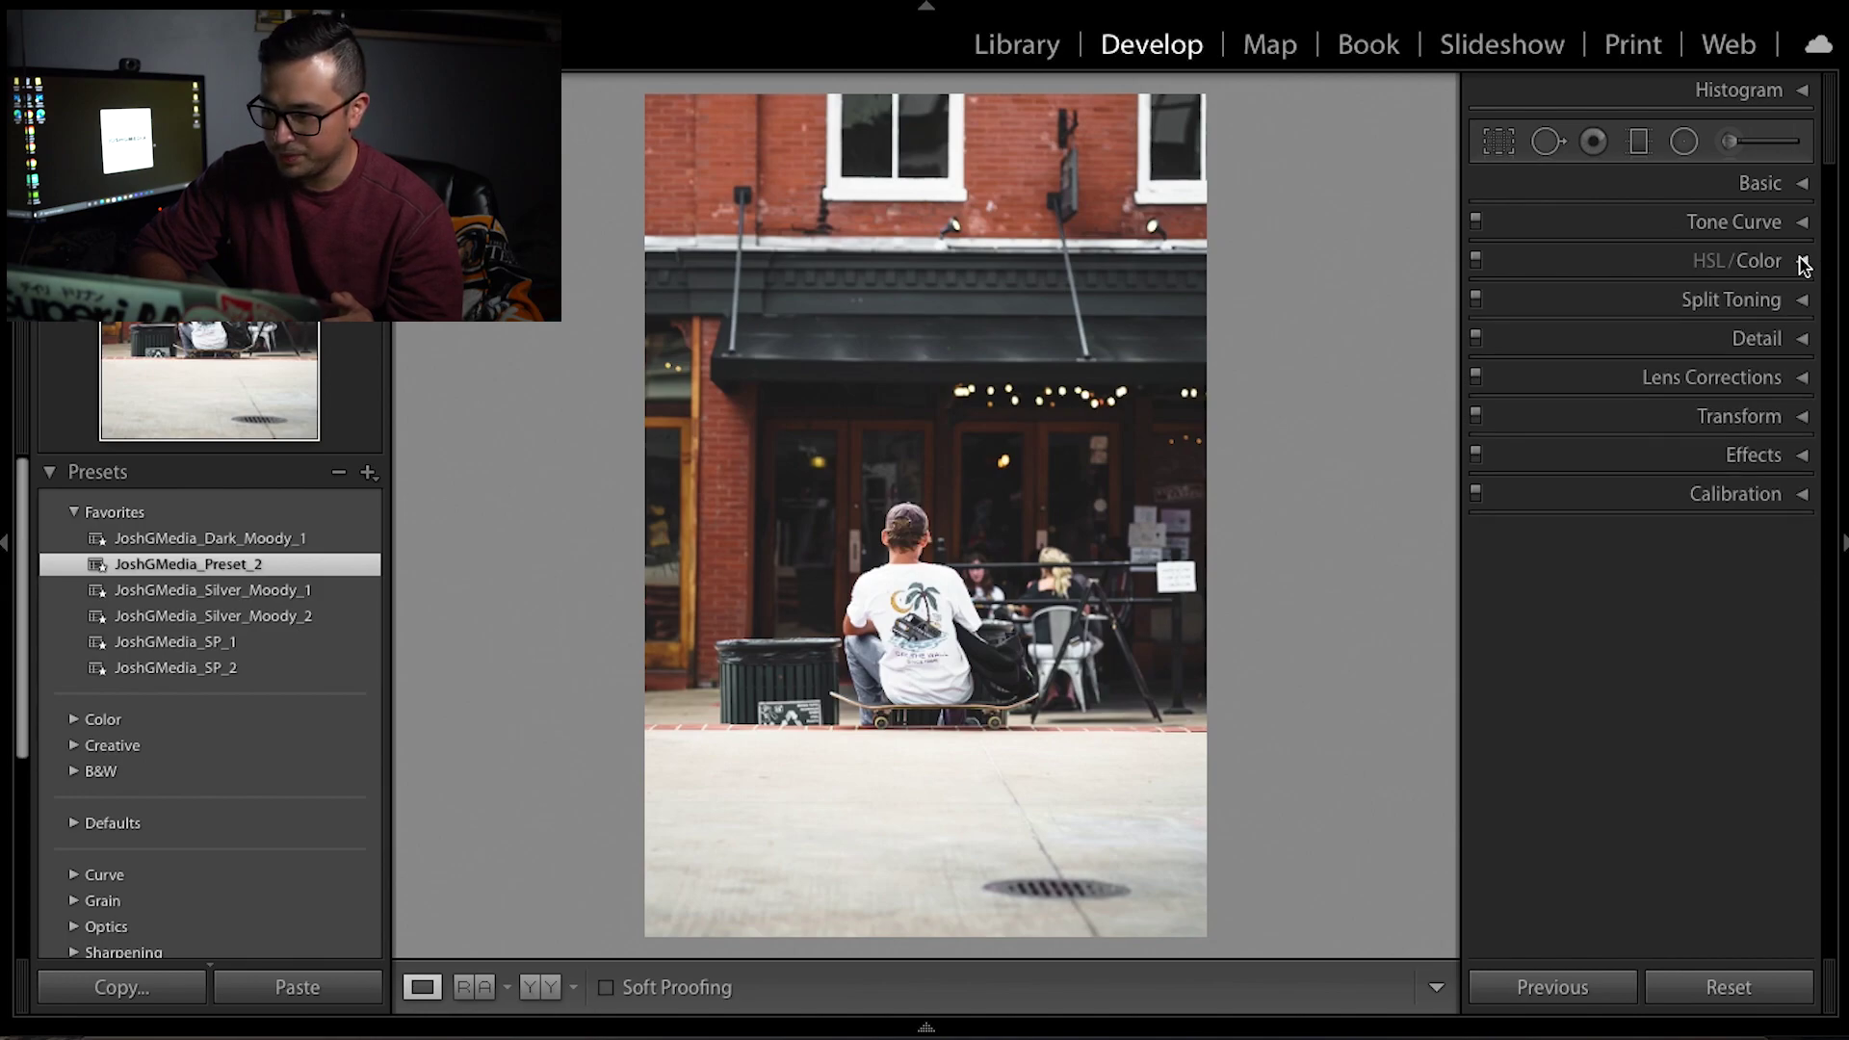
# Step: Set the exposure to −0.50 and review the other Basic adjustments of the photo
pyautogui.click(1804, 185)
pyautogui.moveTo(1650, 443); pyautogui.dragTo(1647, 446)
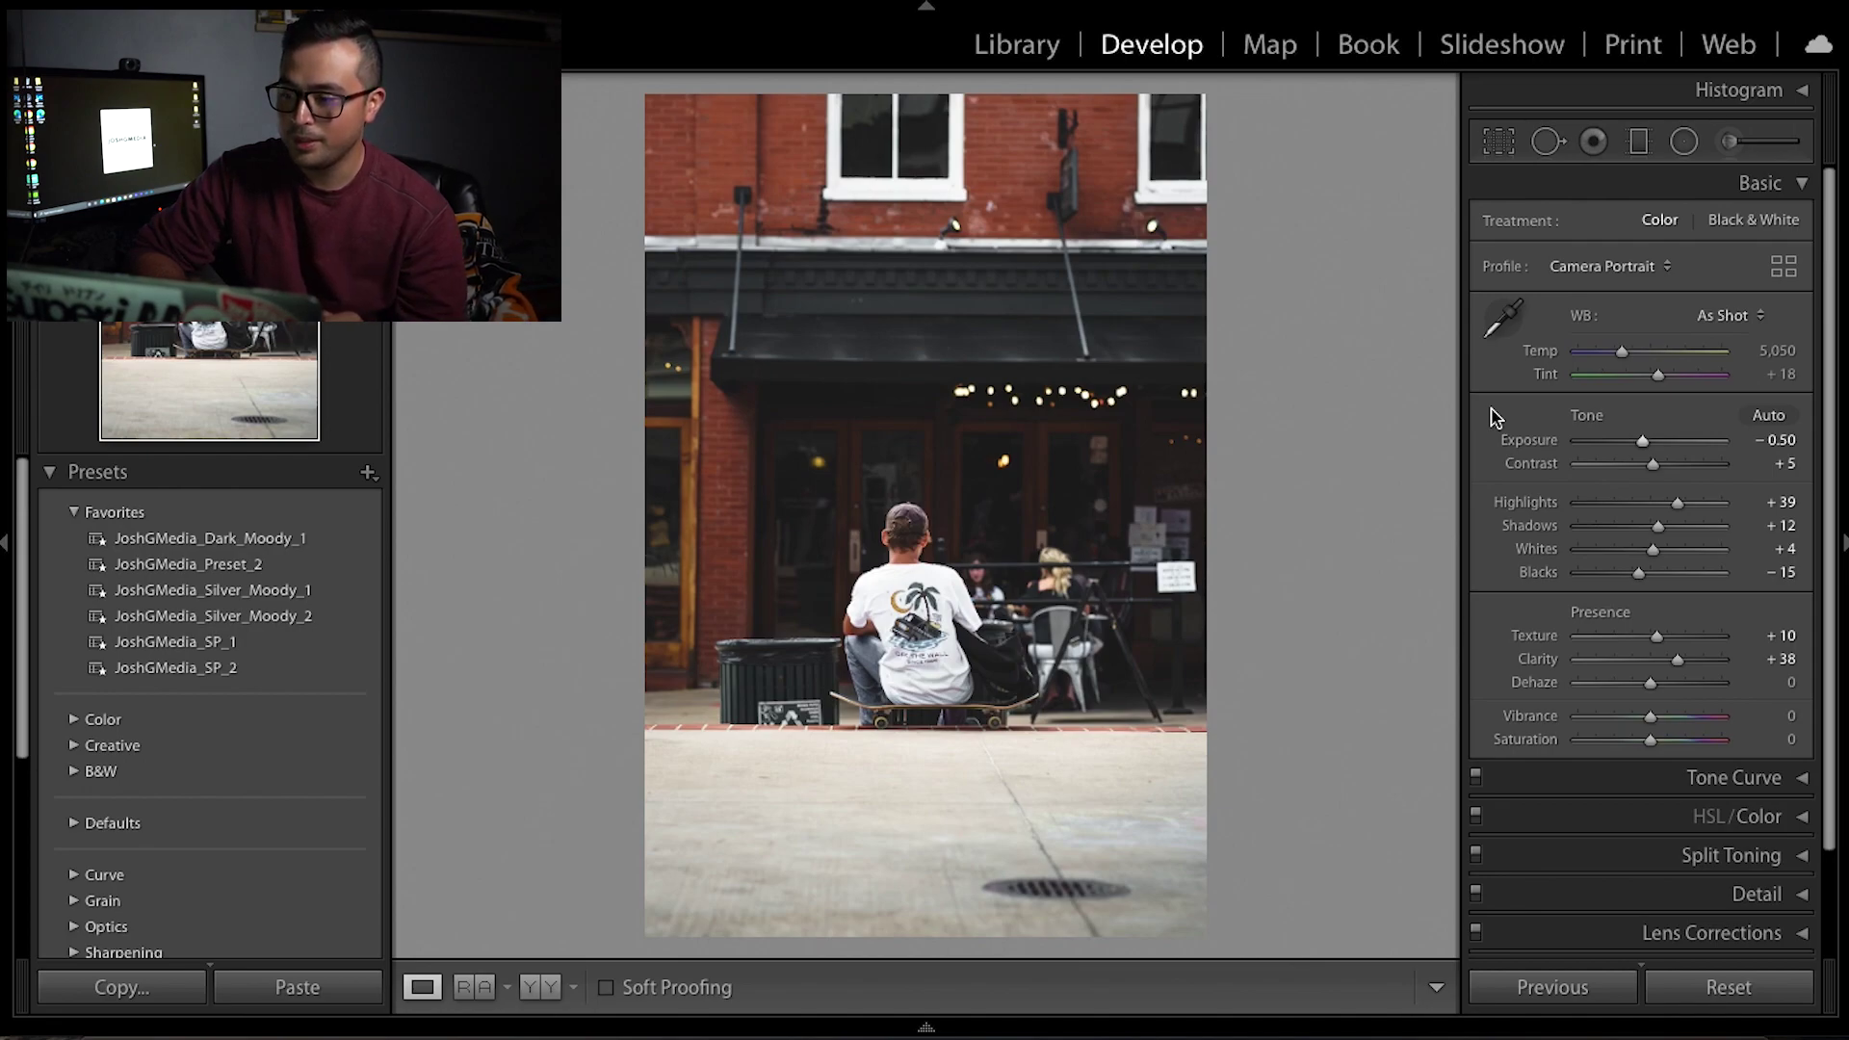
pyautogui.click(1799, 183)
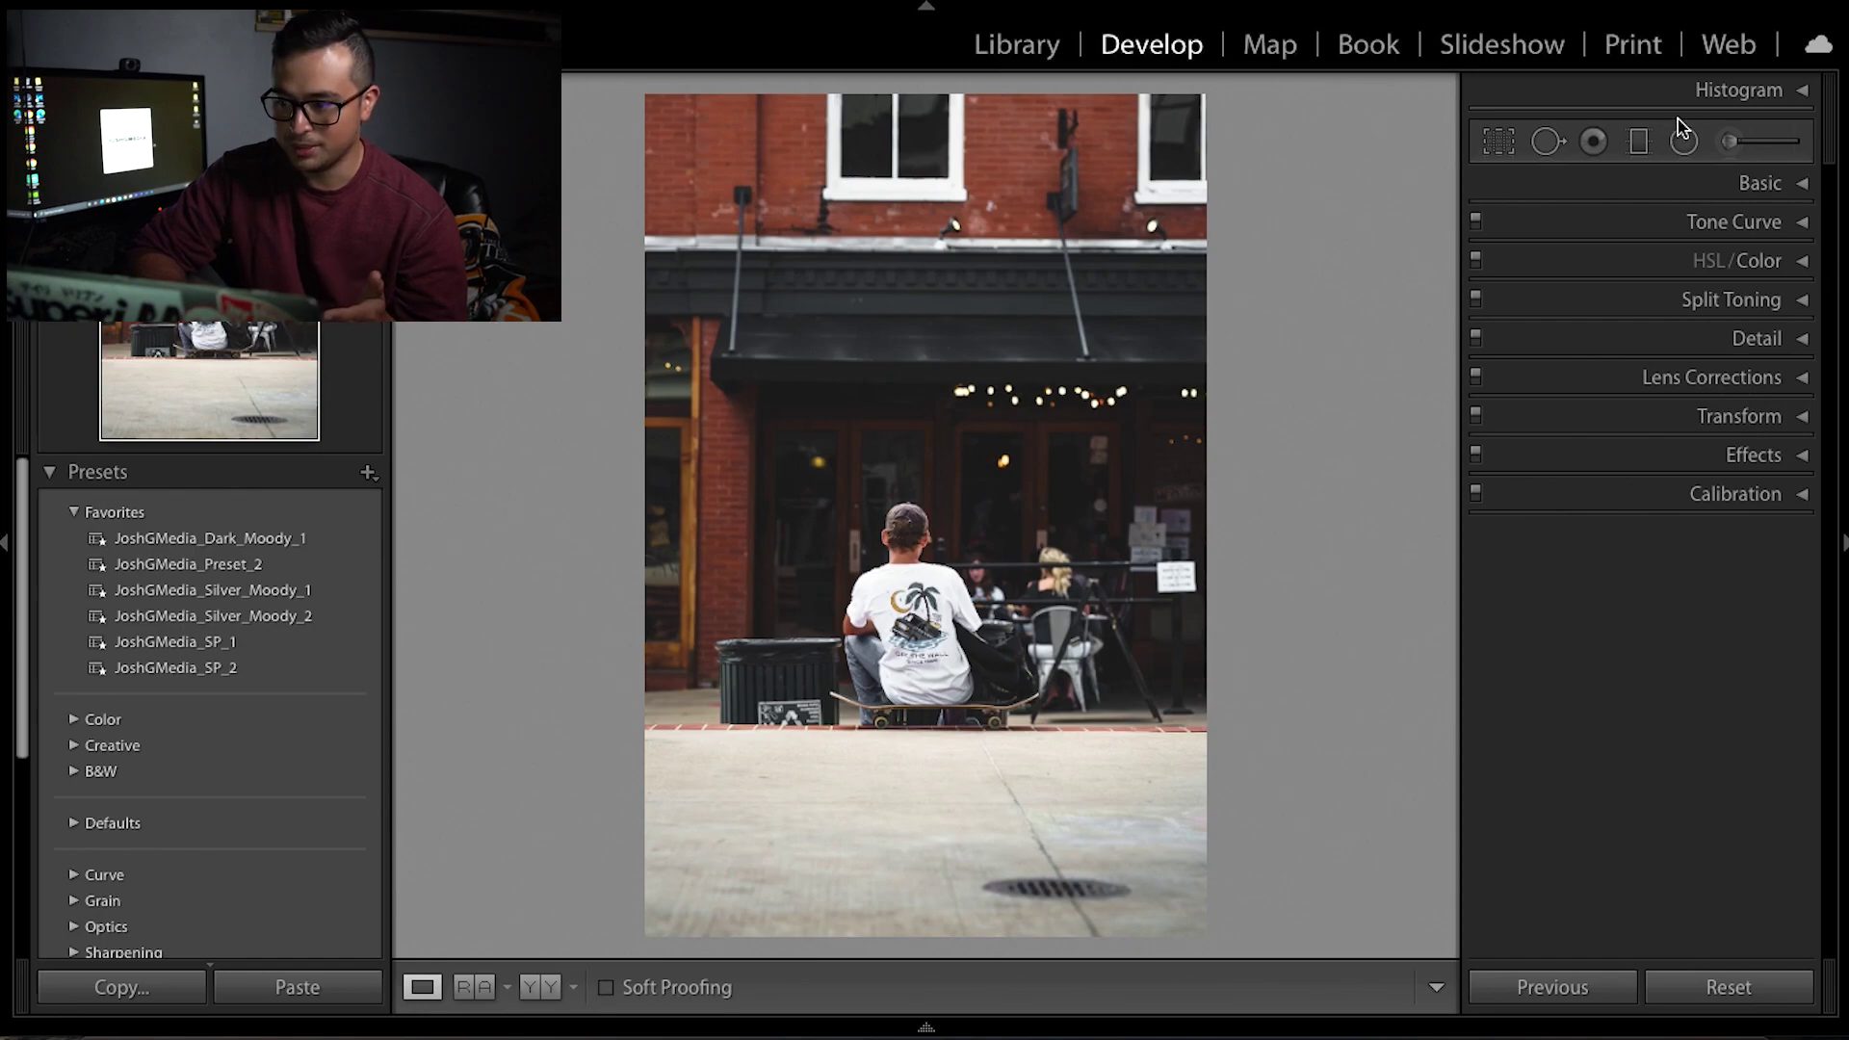
pyautogui.click(1753, 183)
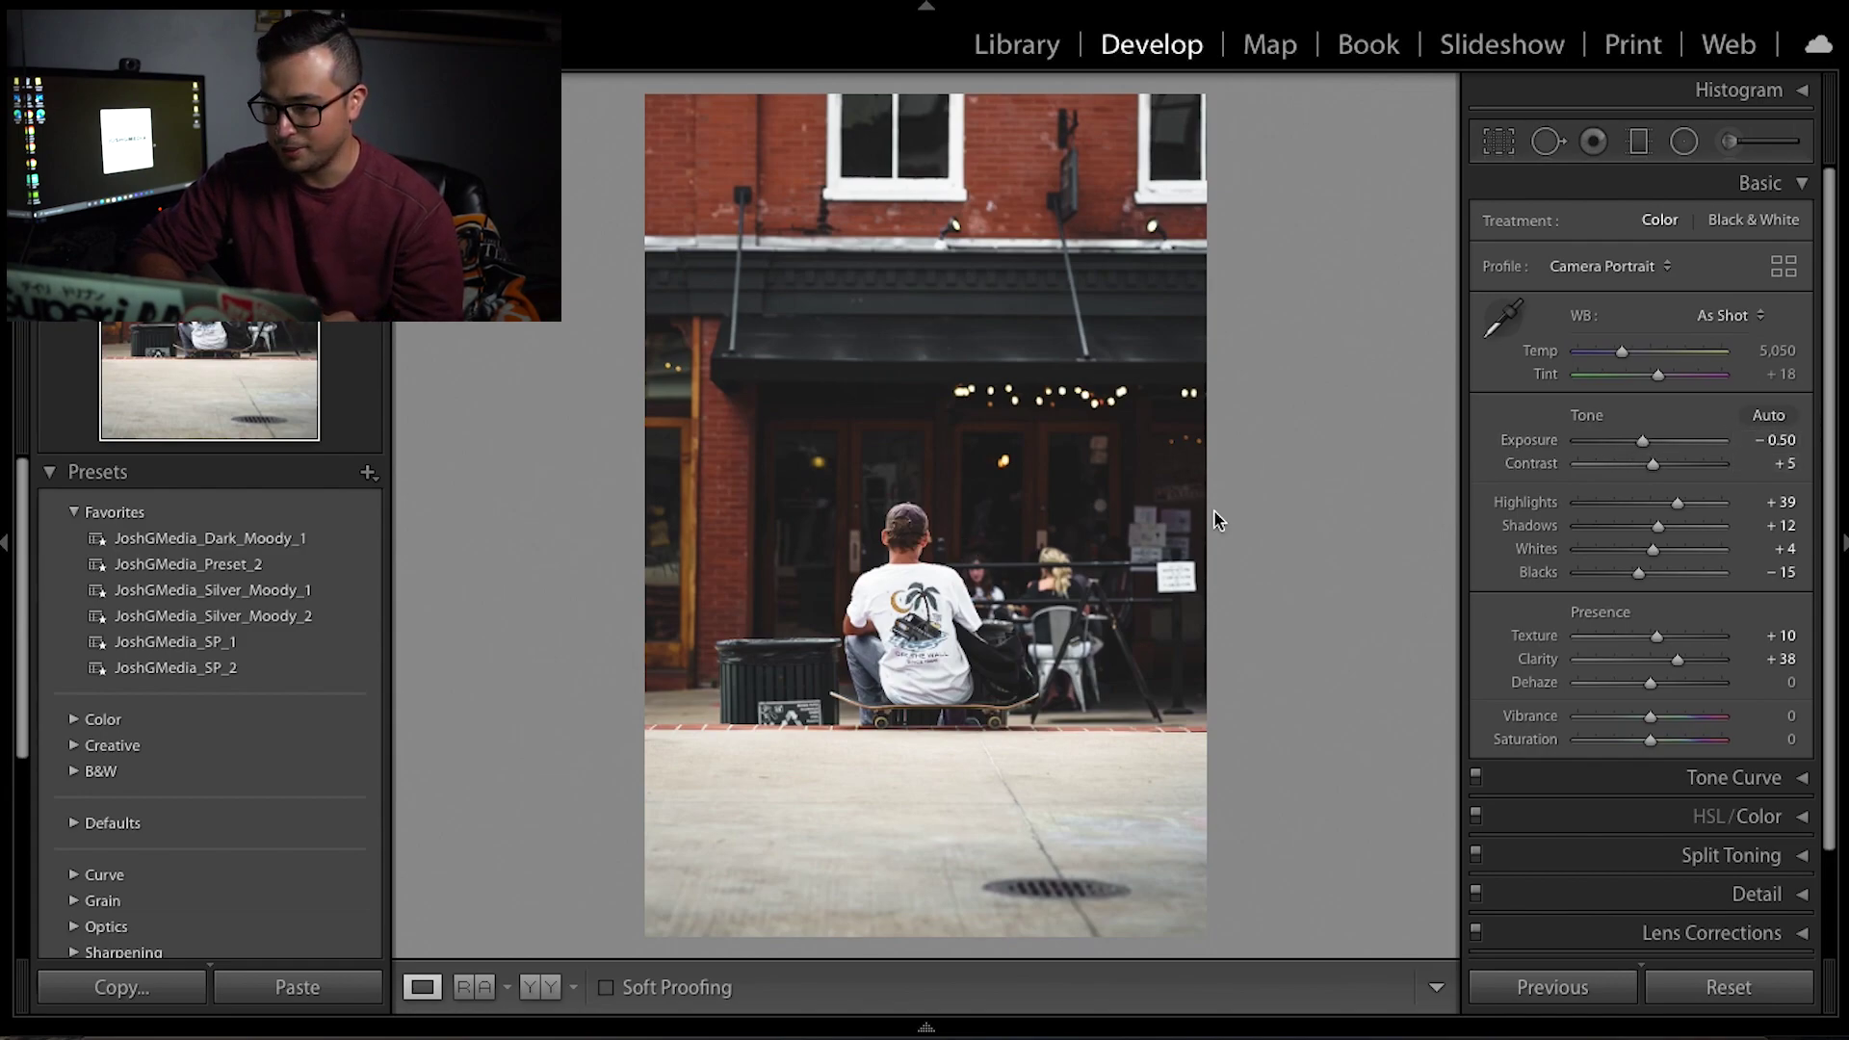
pyautogui.click(1797, 183)
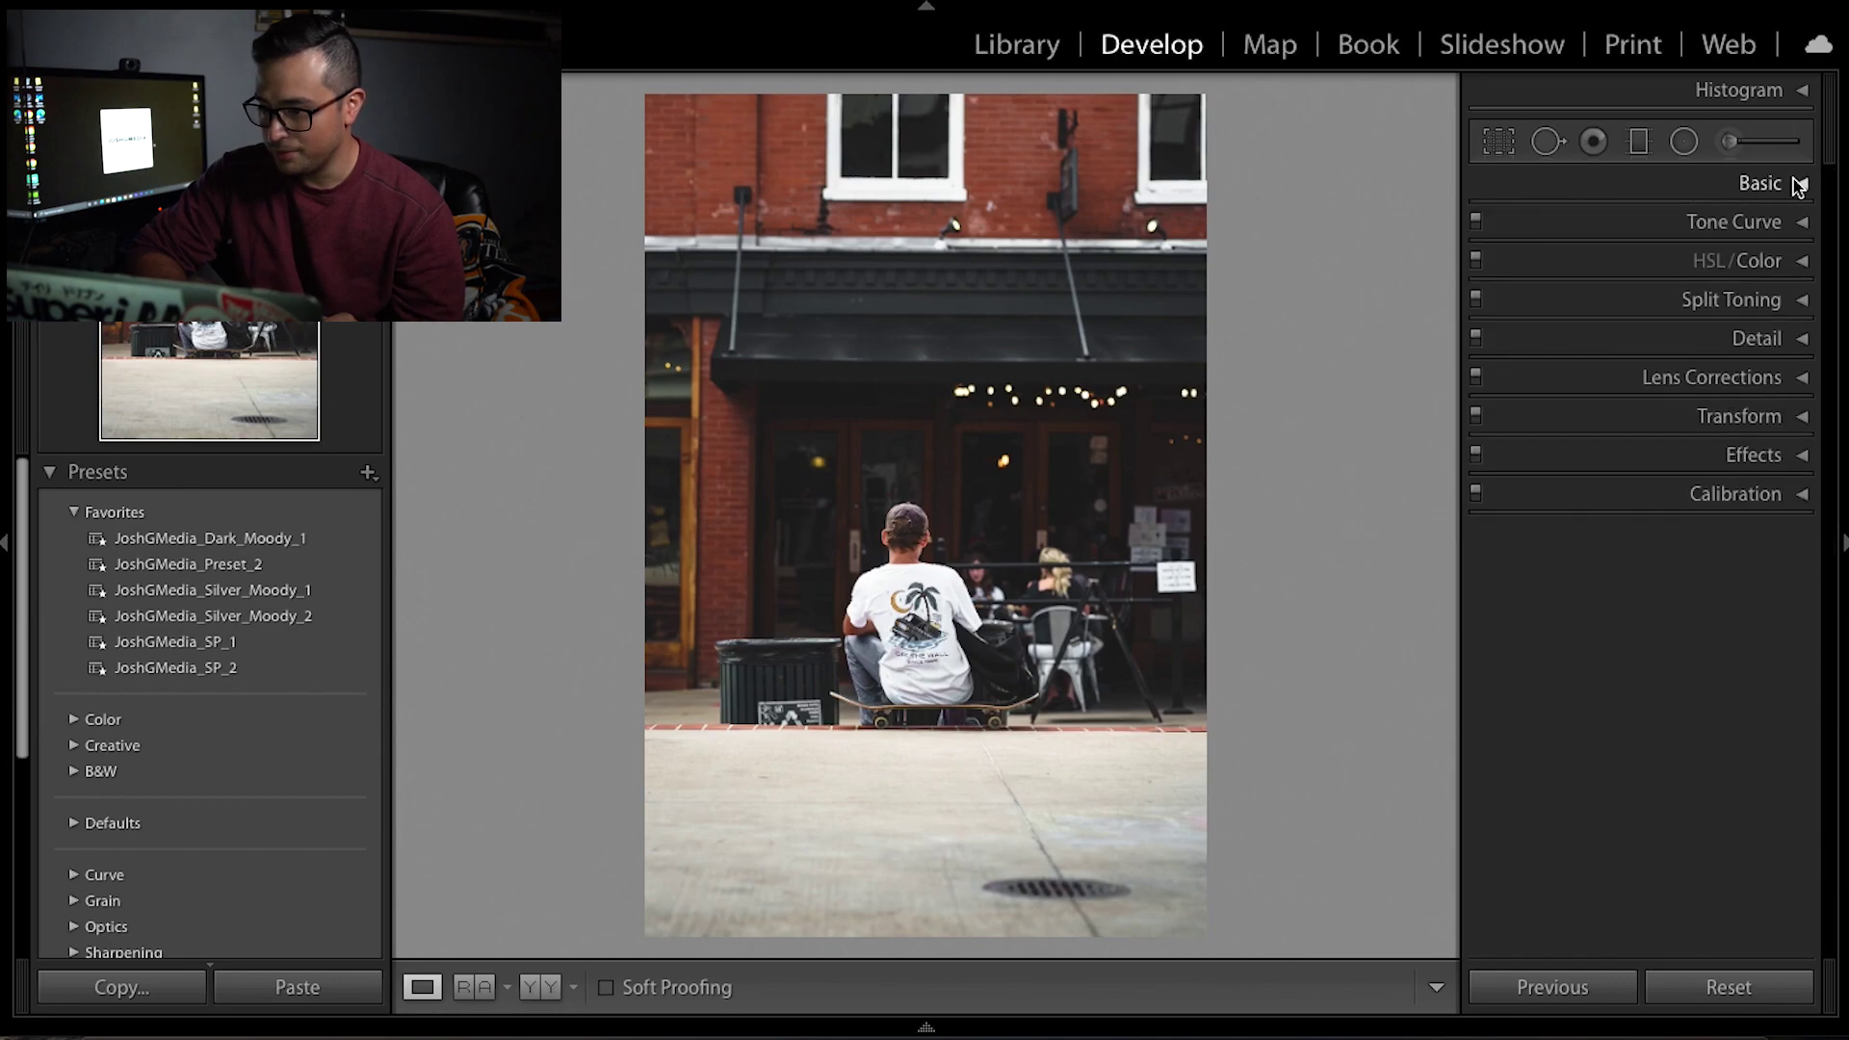
pyautogui.click(1797, 183)
pyautogui.click(1797, 183)
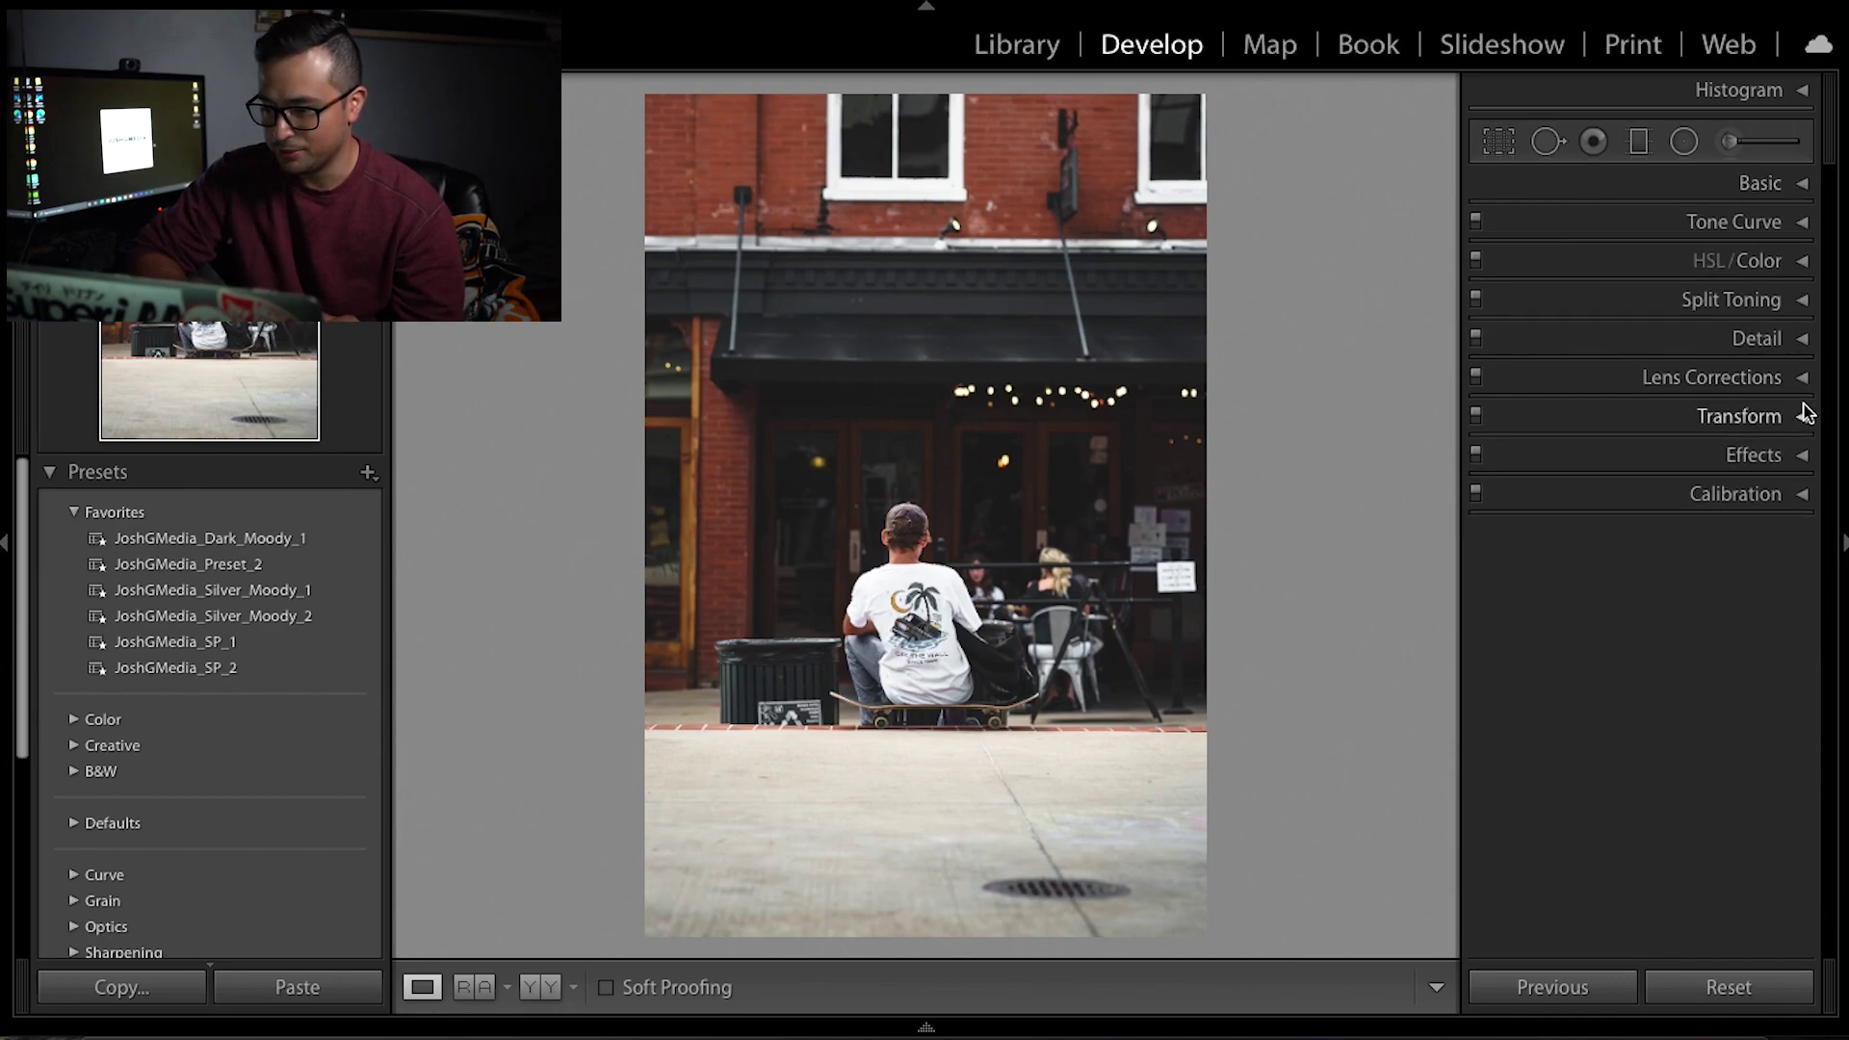
# Step: Set the sharpening masking to 96 while previewing the mask on the photo
pyautogui.click(1806, 339)
pyautogui.click(1806, 339)
pyautogui.click(1806, 339)
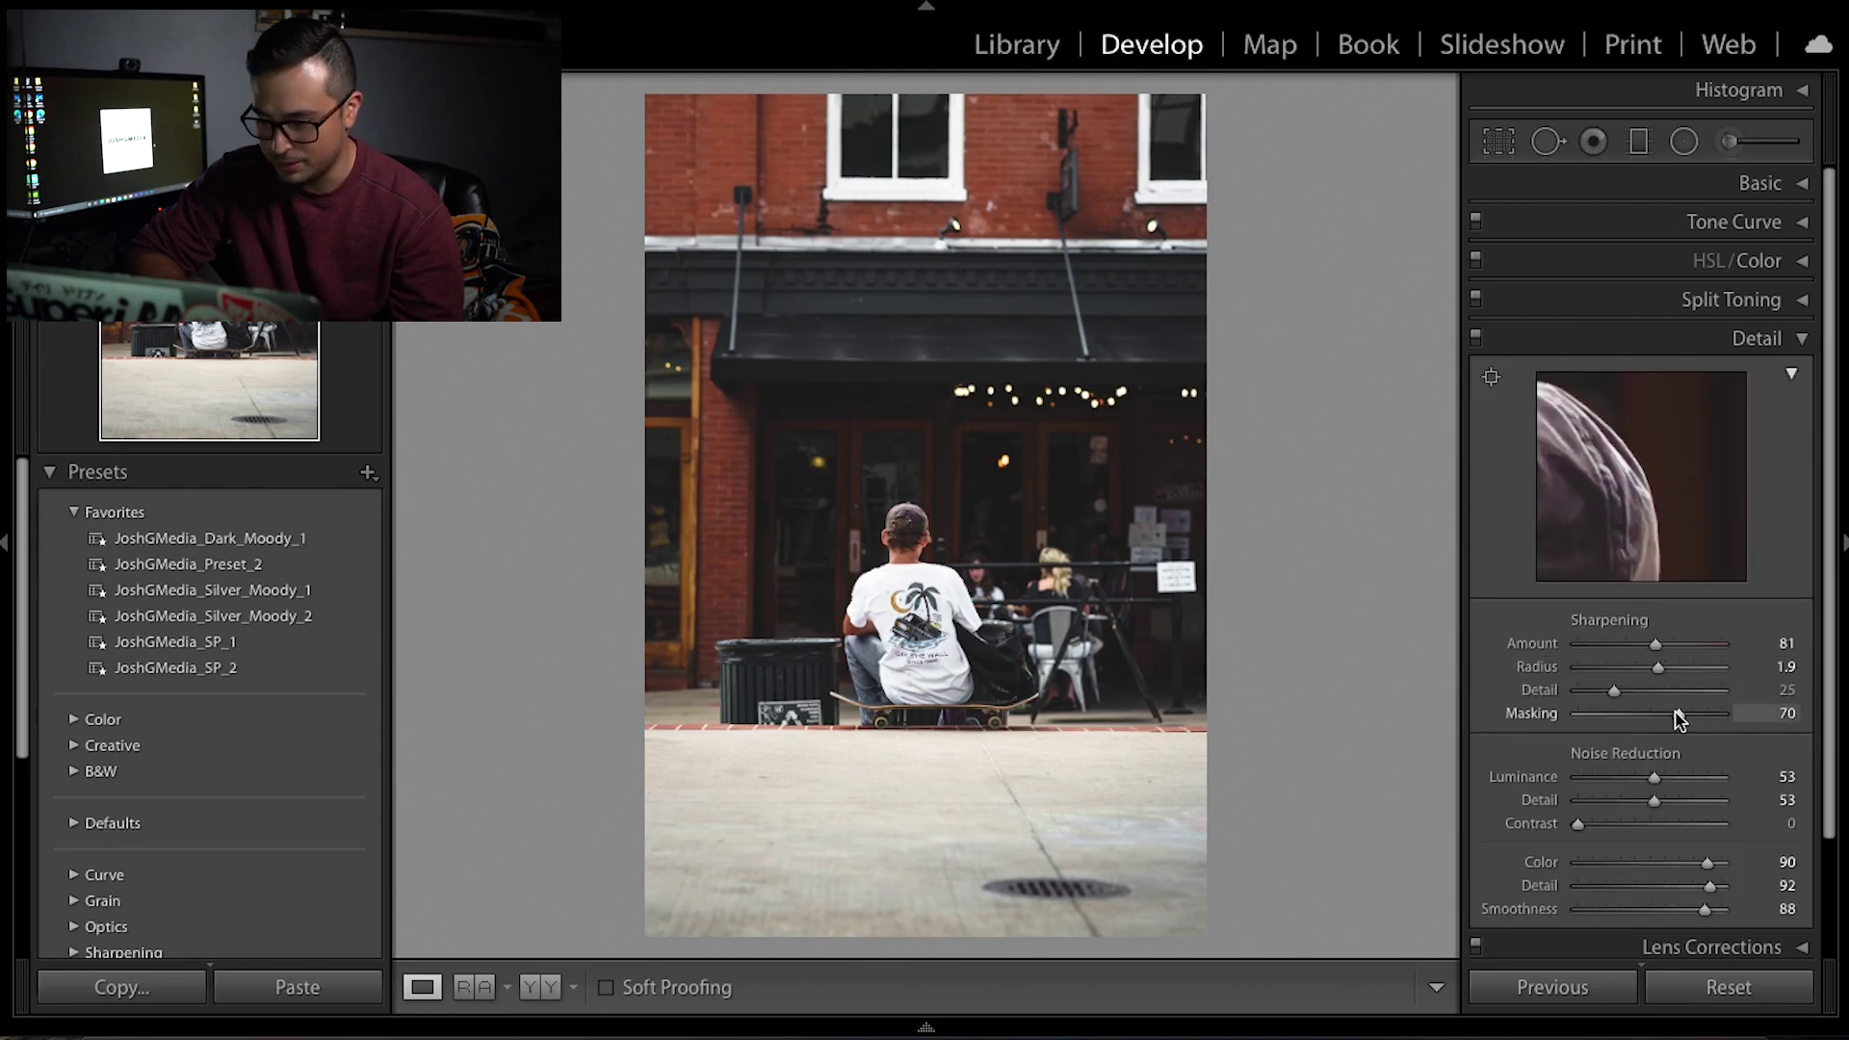
pyautogui.moveTo(1679, 719); pyautogui.dragTo(1715, 725)
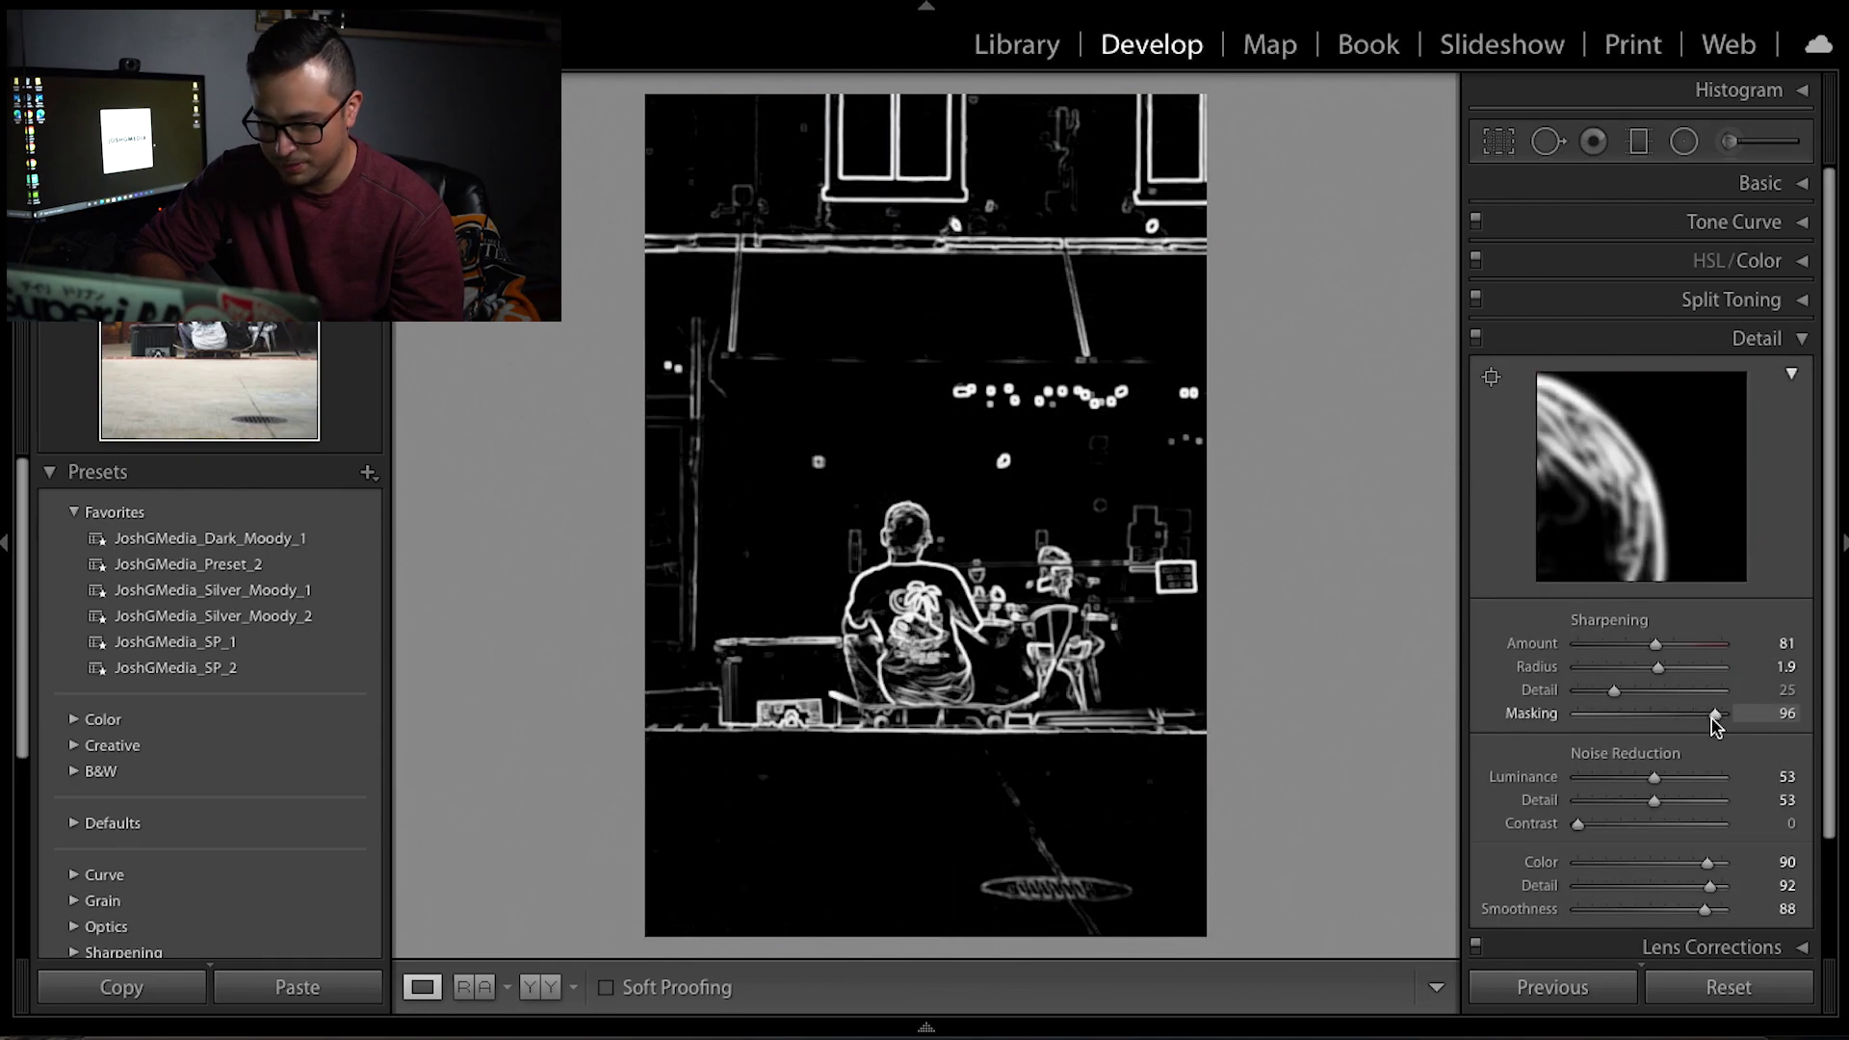
pyautogui.click(1806, 339)
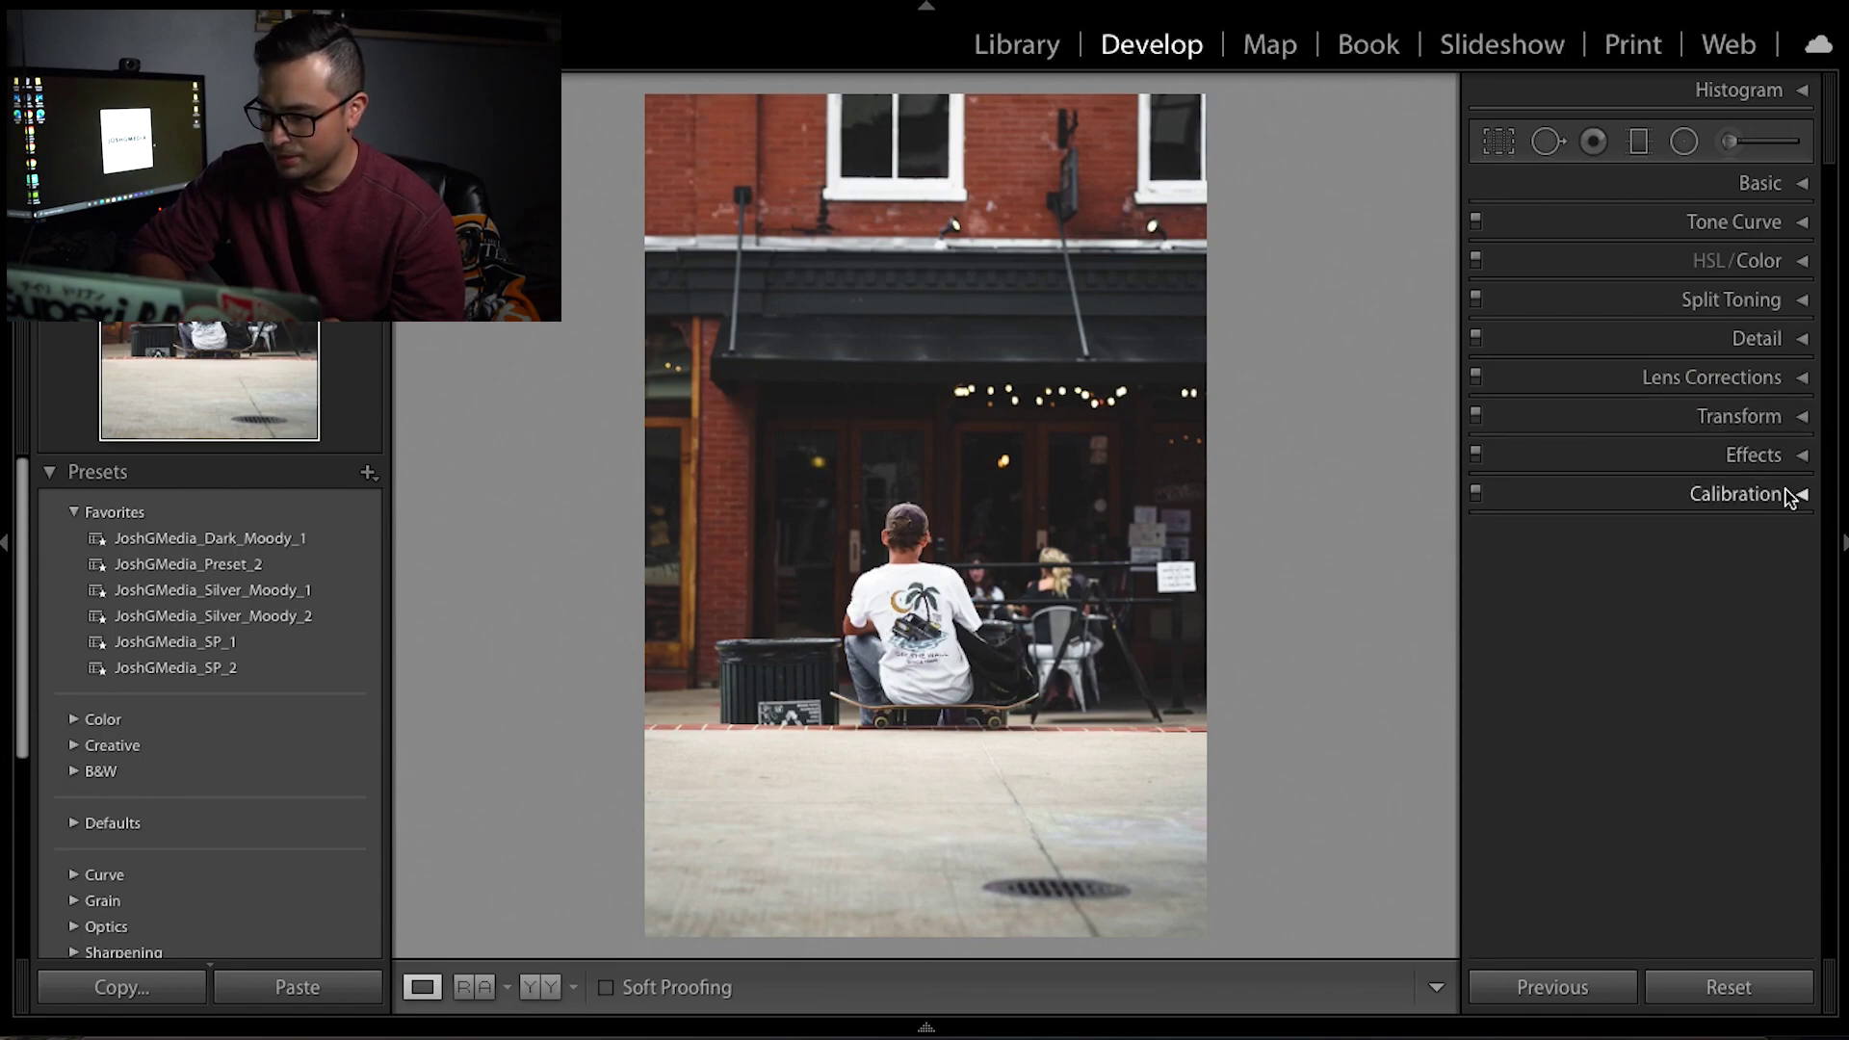
# Step: Examine the preset's Calibration, Effects and Lens Corrections settings
pyautogui.click(1788, 495)
pyautogui.click(1791, 494)
pyautogui.click(1798, 454)
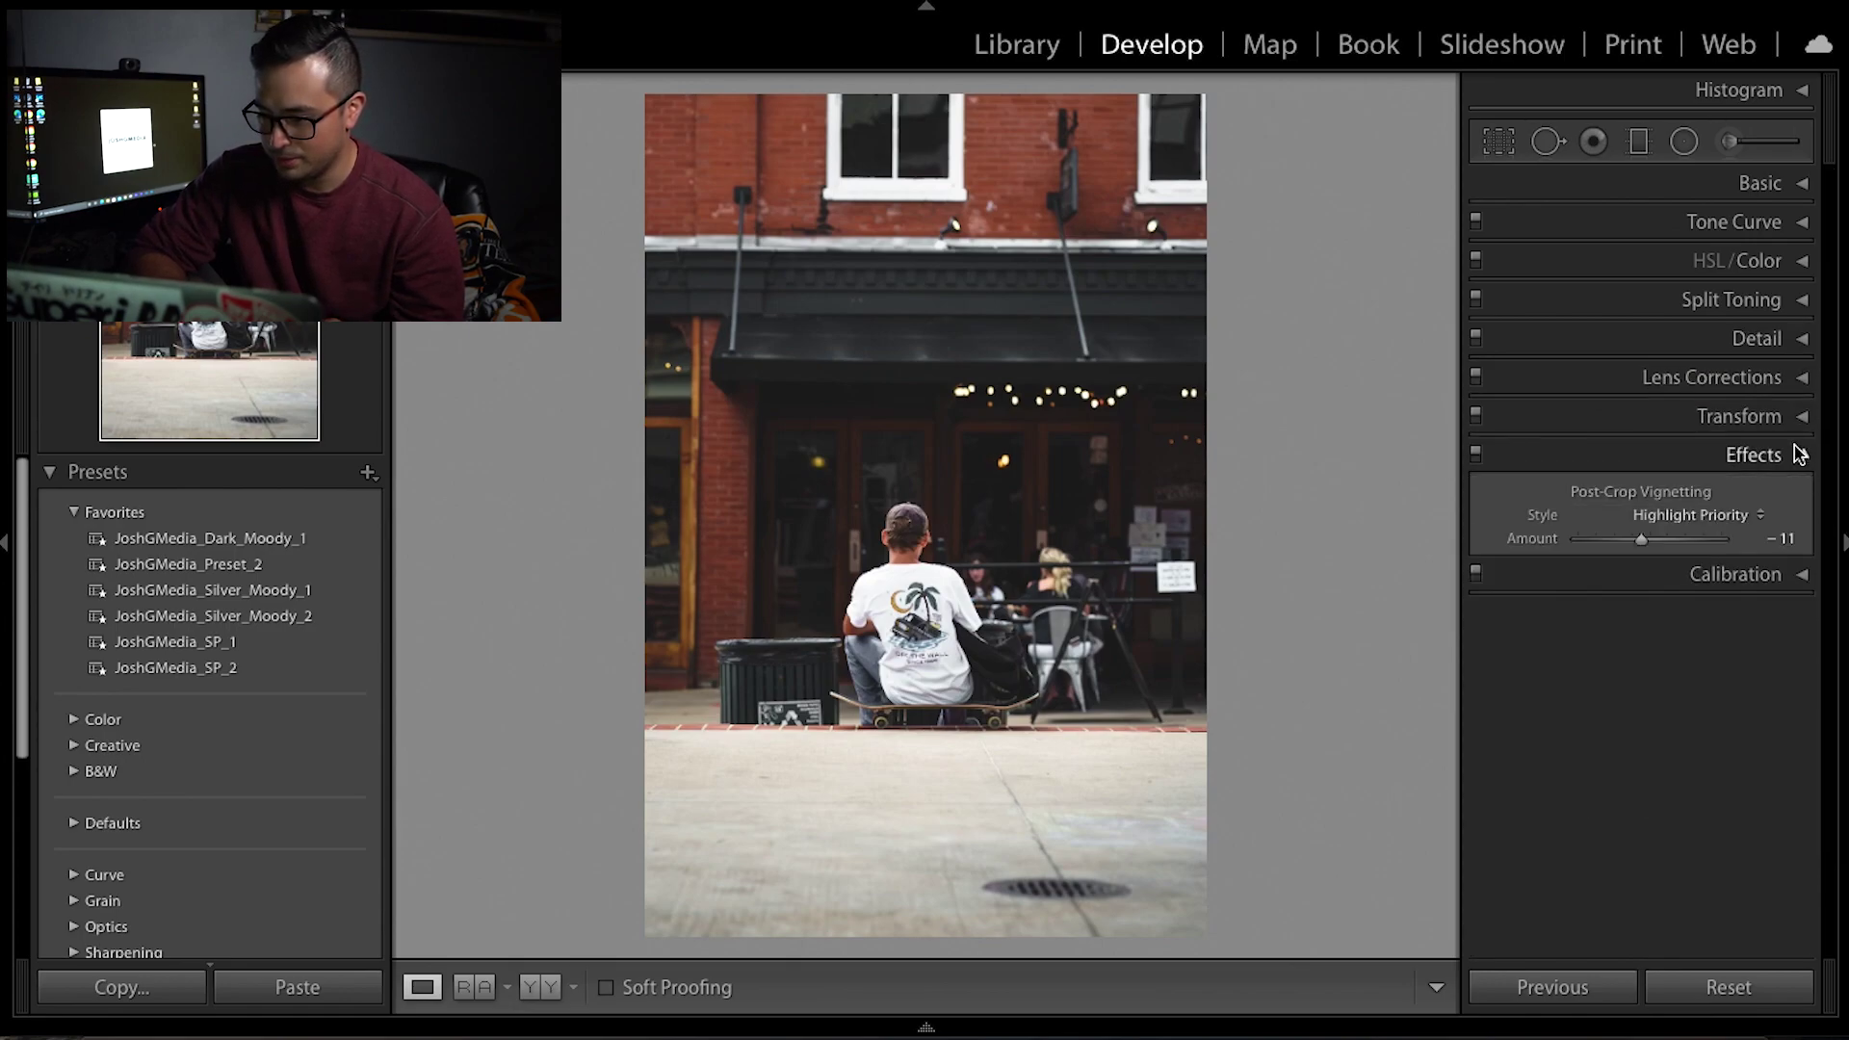
pyautogui.click(1797, 455)
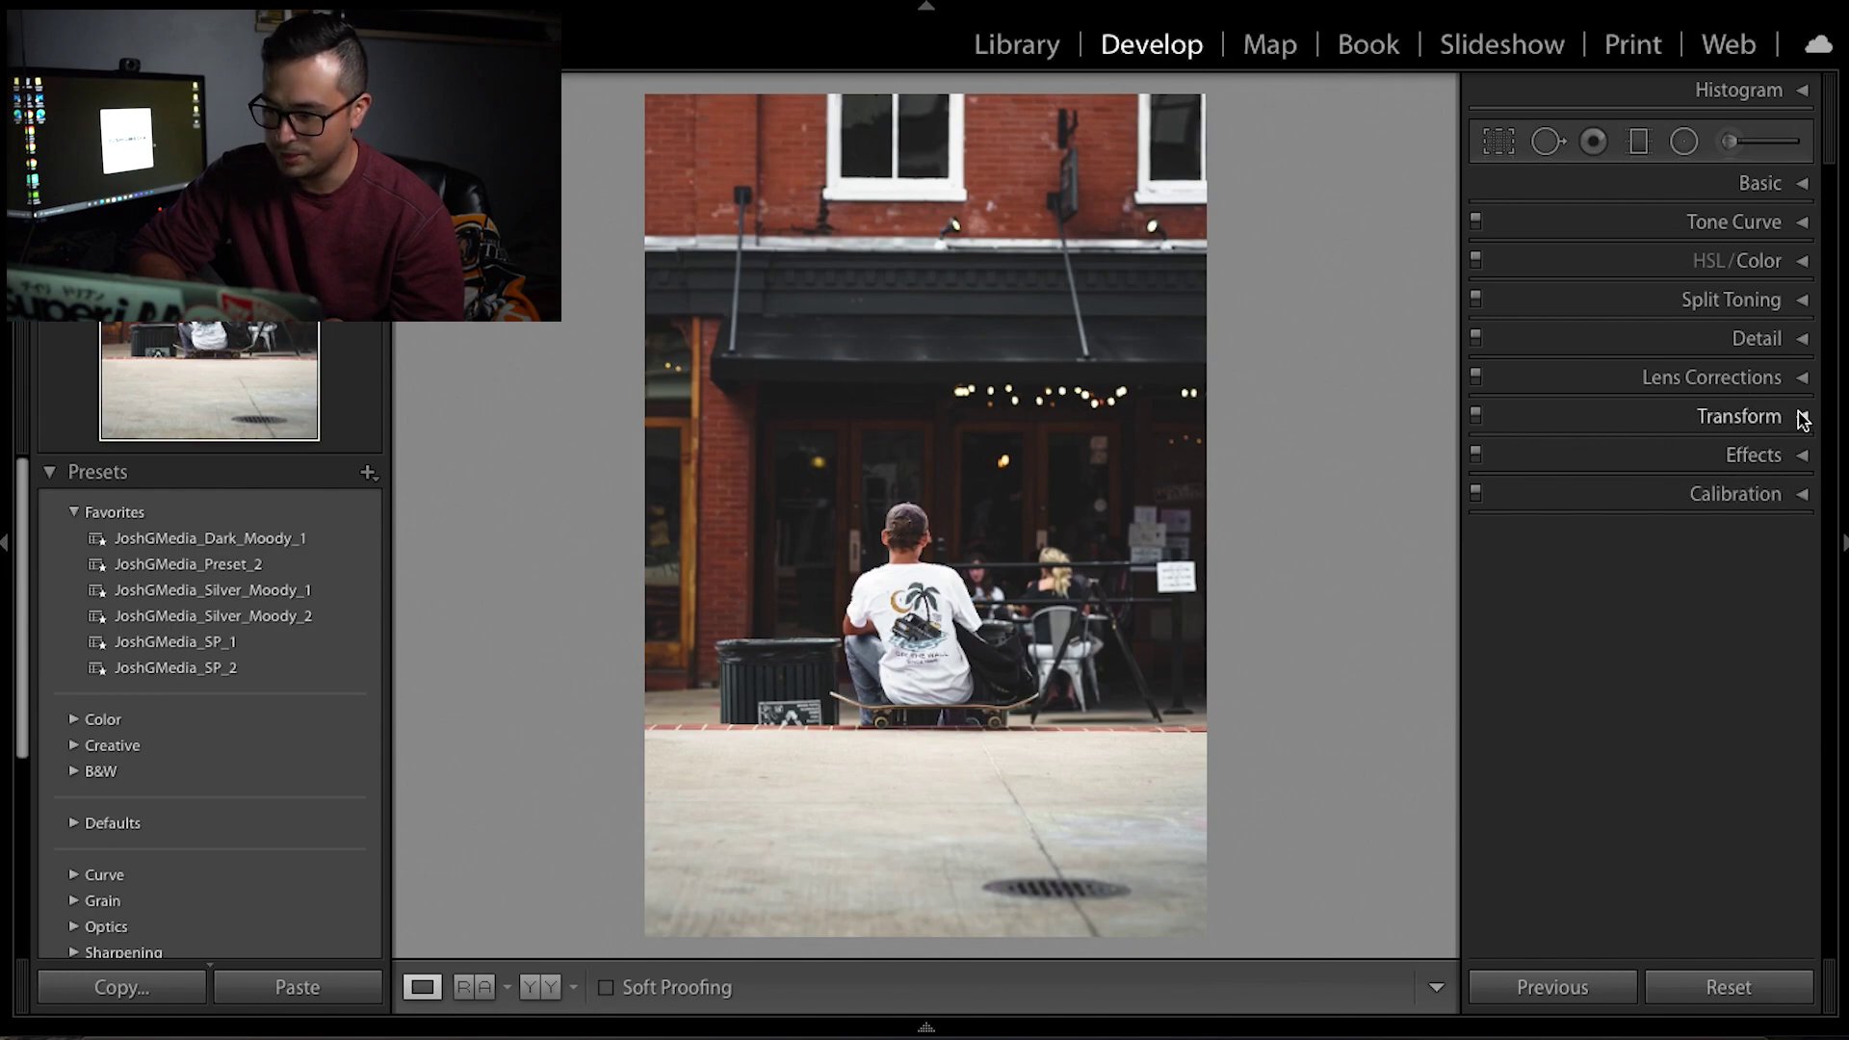
pyautogui.click(1799, 377)
pyautogui.click(1799, 376)
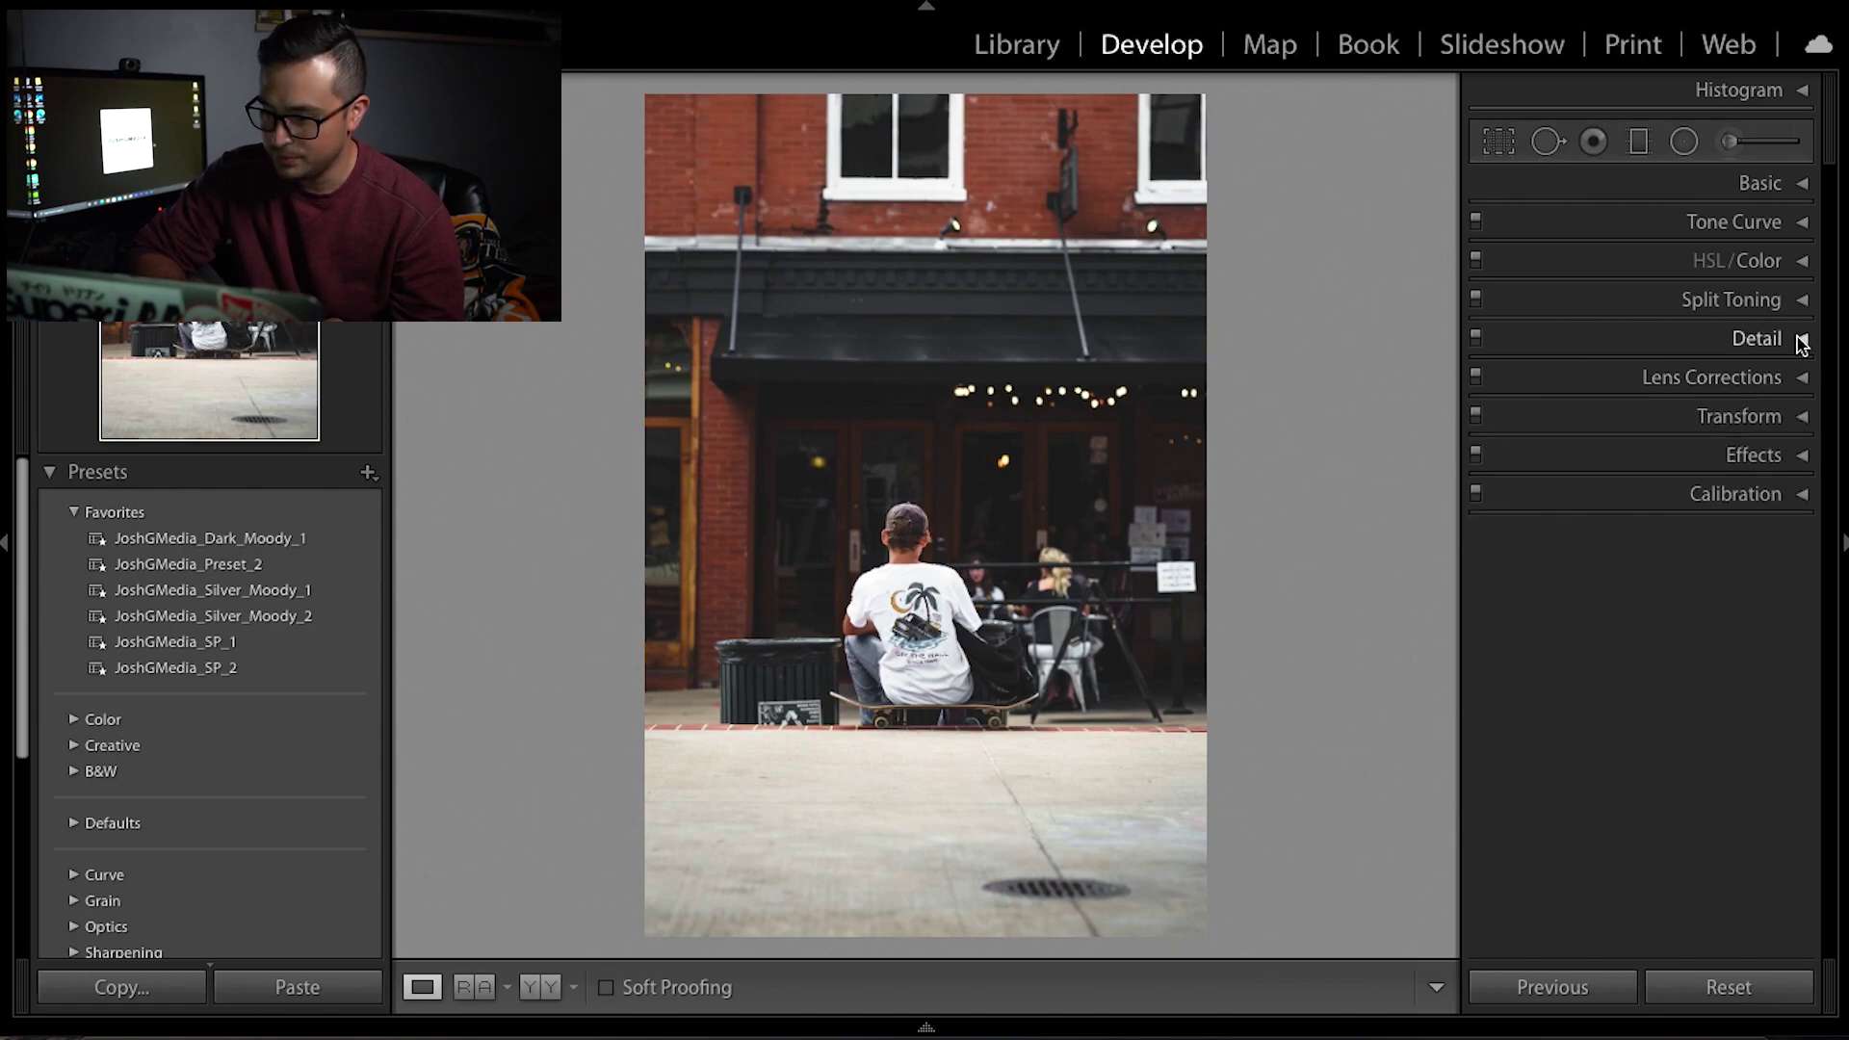
# Step: Examine the HSL adjustments for blue, purple and magenta, and review the Basic settings again
pyautogui.click(1801, 262)
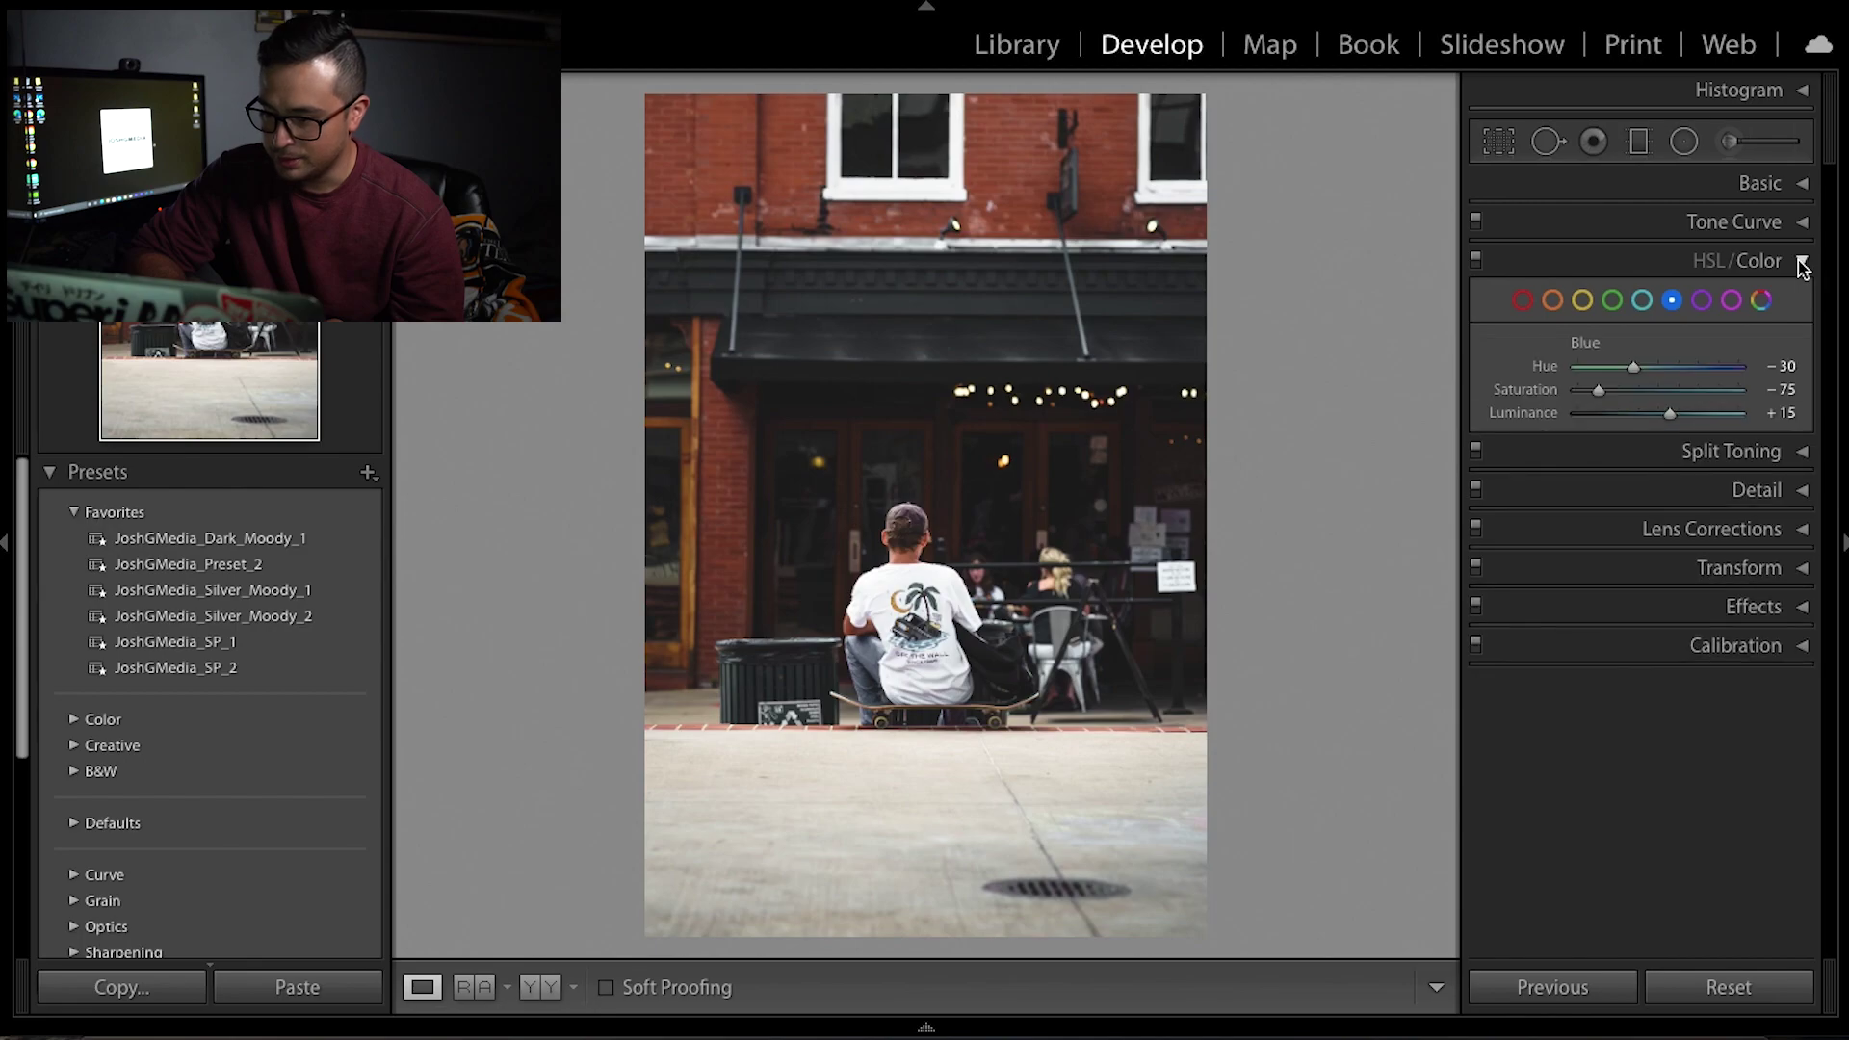
pyautogui.click(1702, 301)
pyautogui.click(1733, 303)
pyautogui.click(1702, 302)
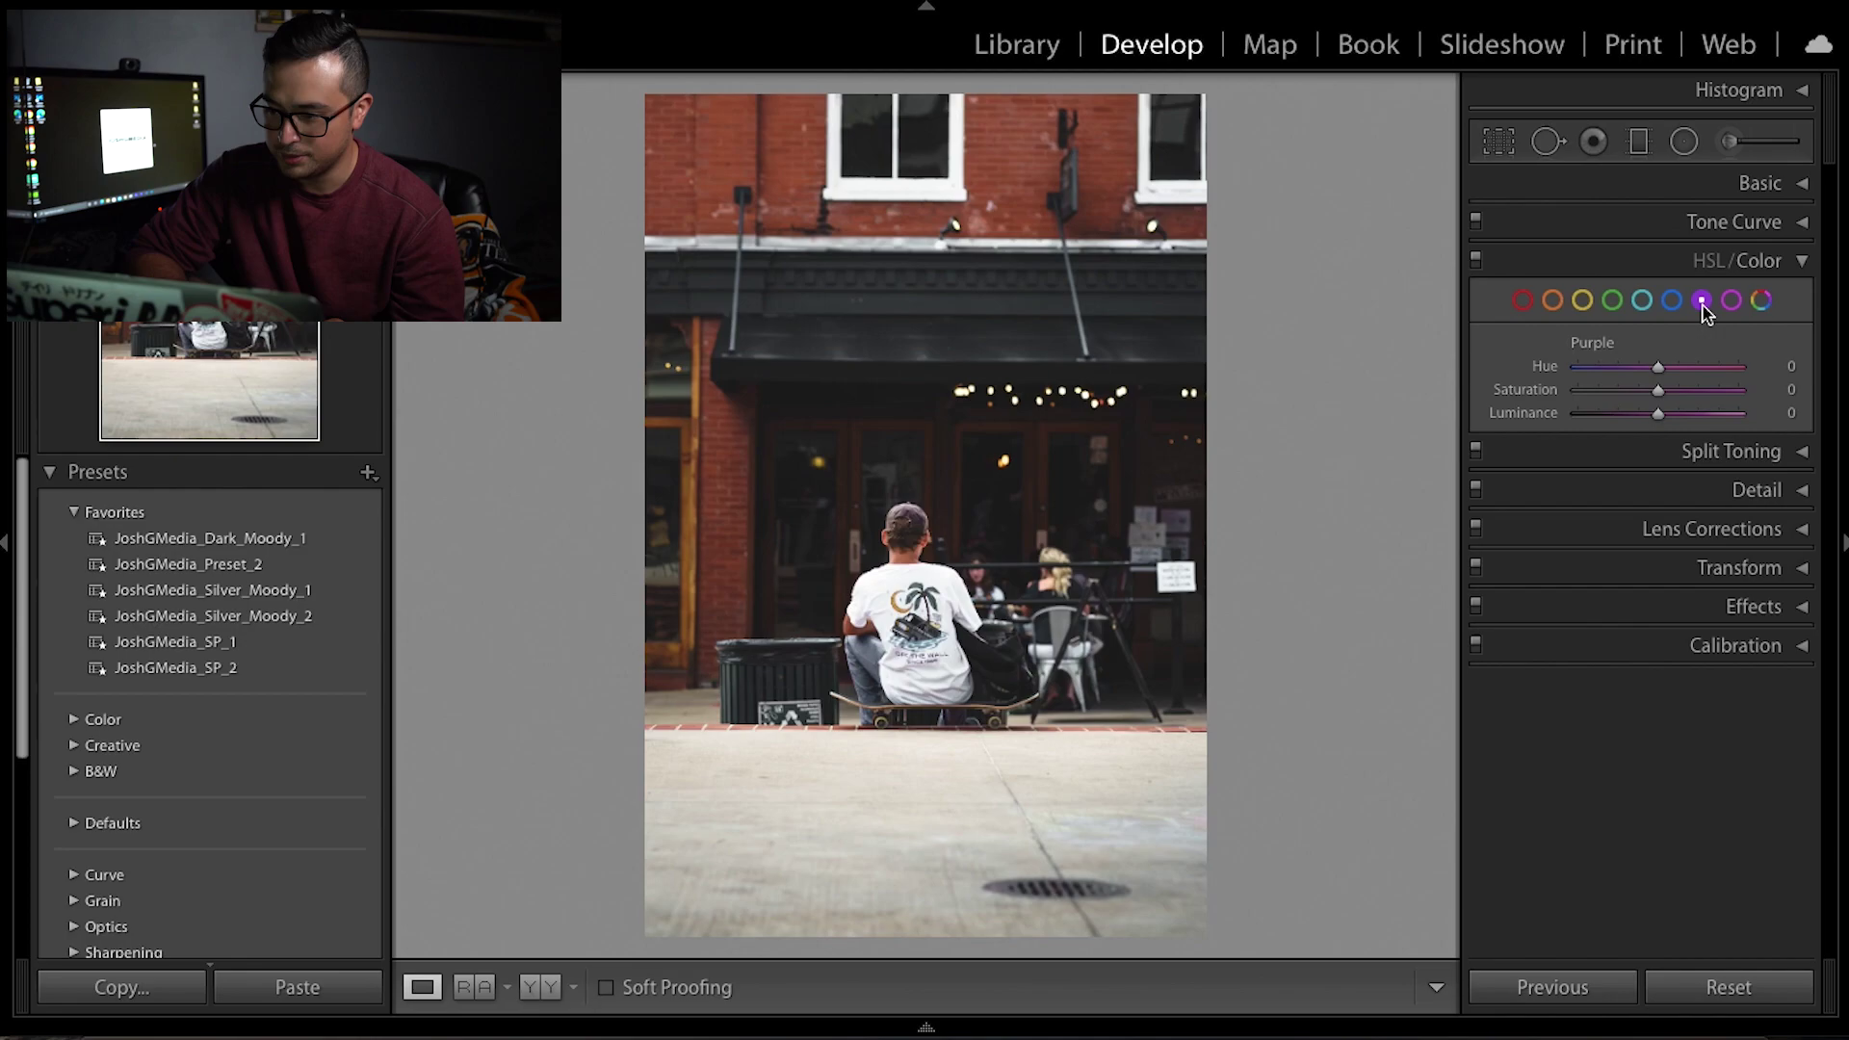
pyautogui.click(1803, 263)
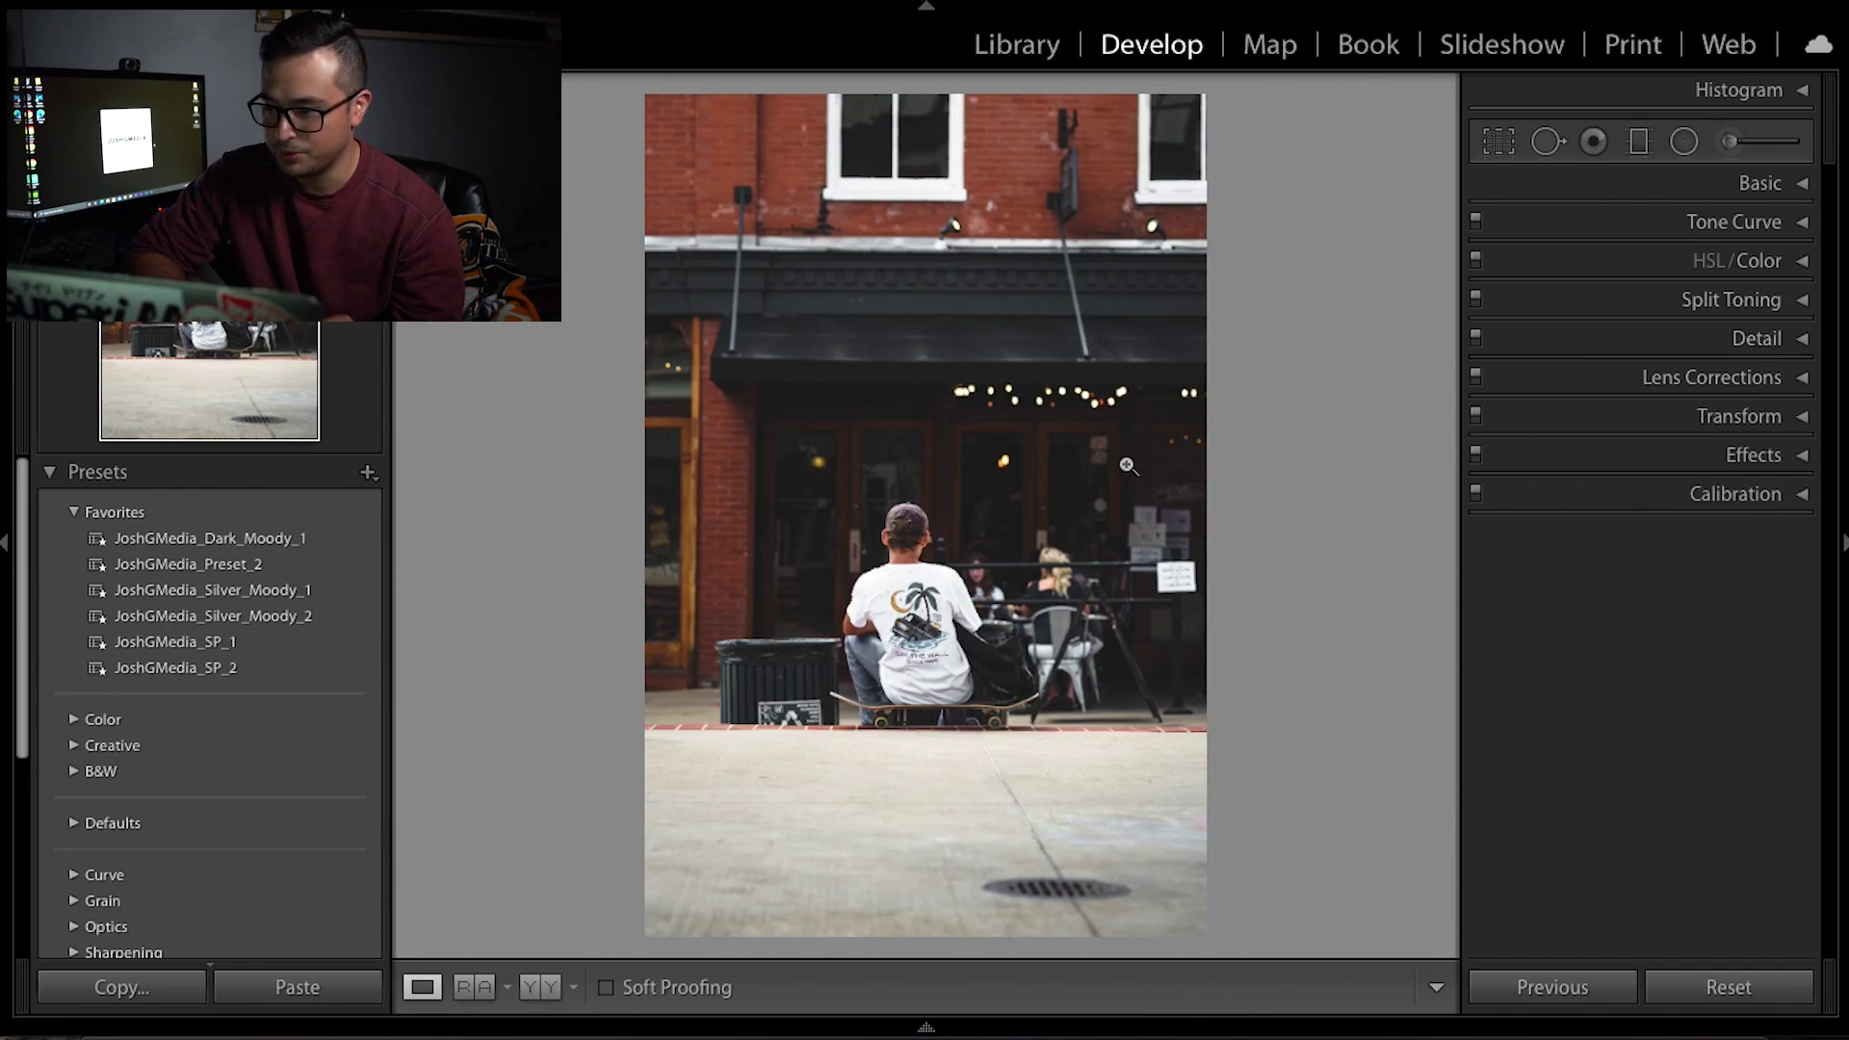
pyautogui.click(1805, 198)
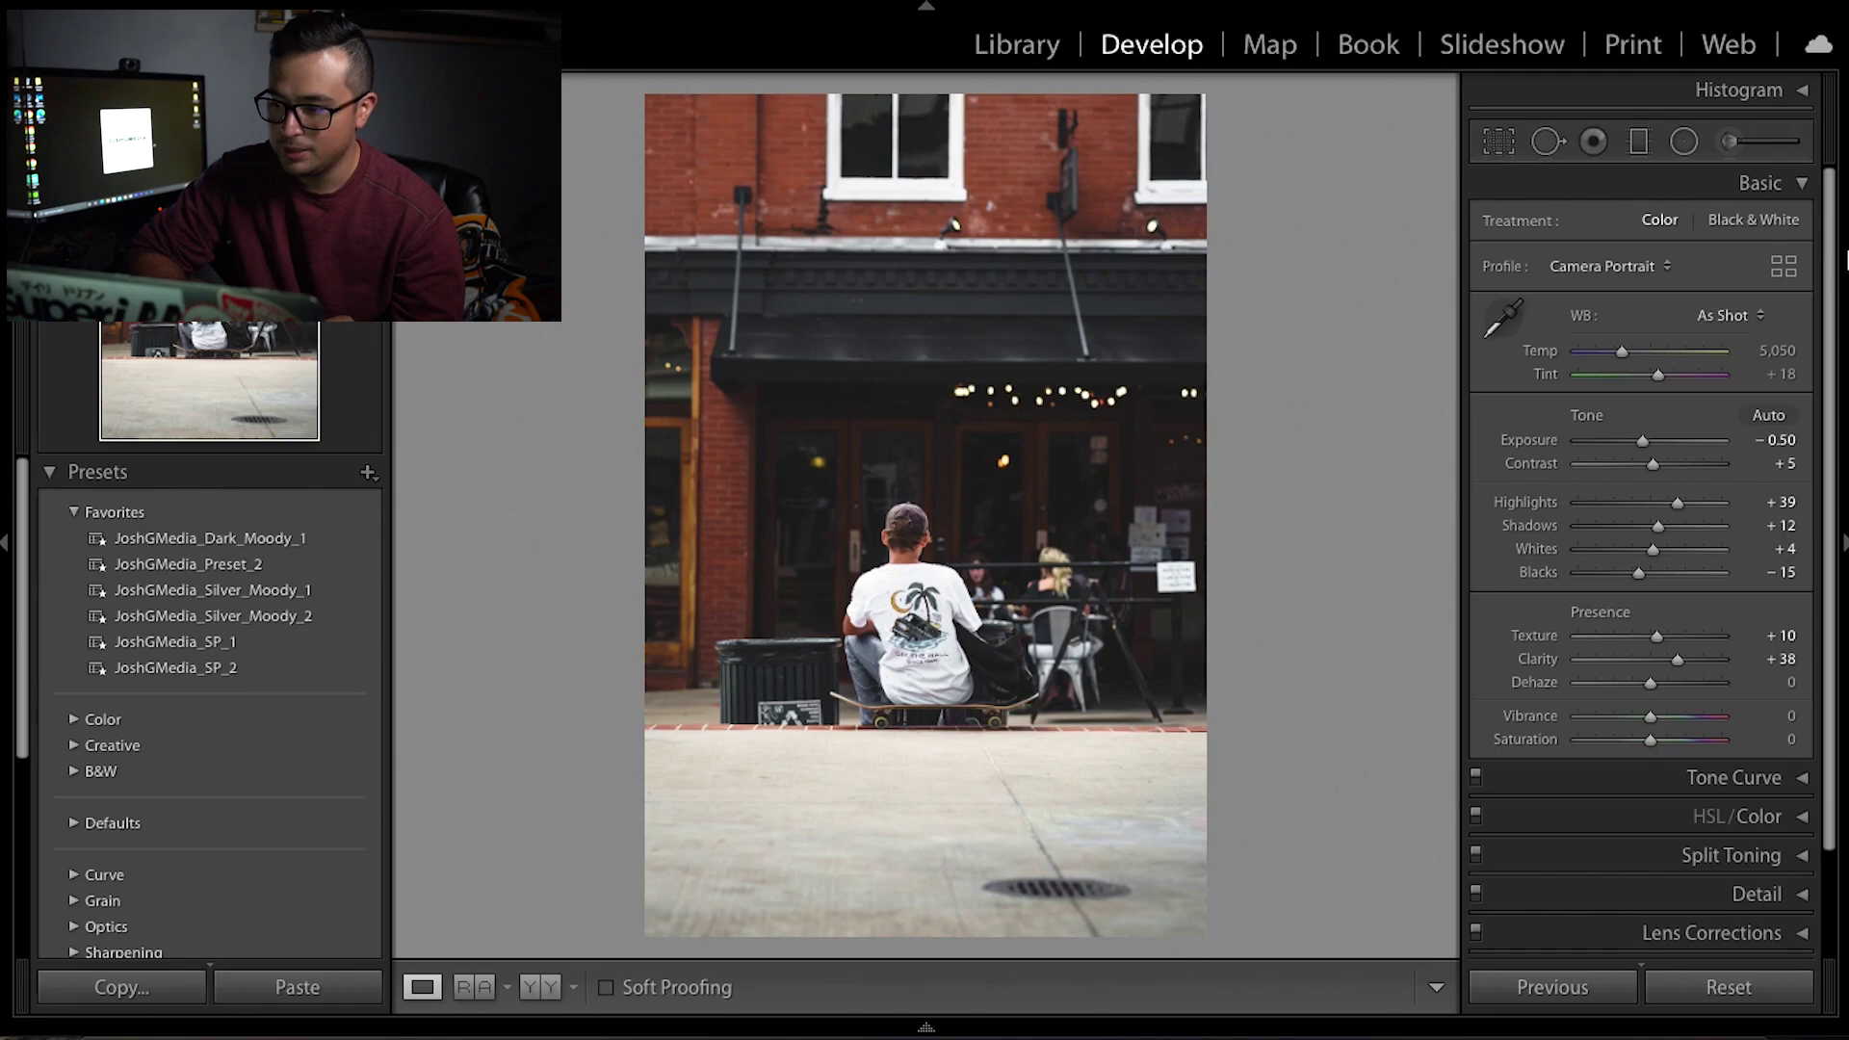
pyautogui.click(1801, 183)
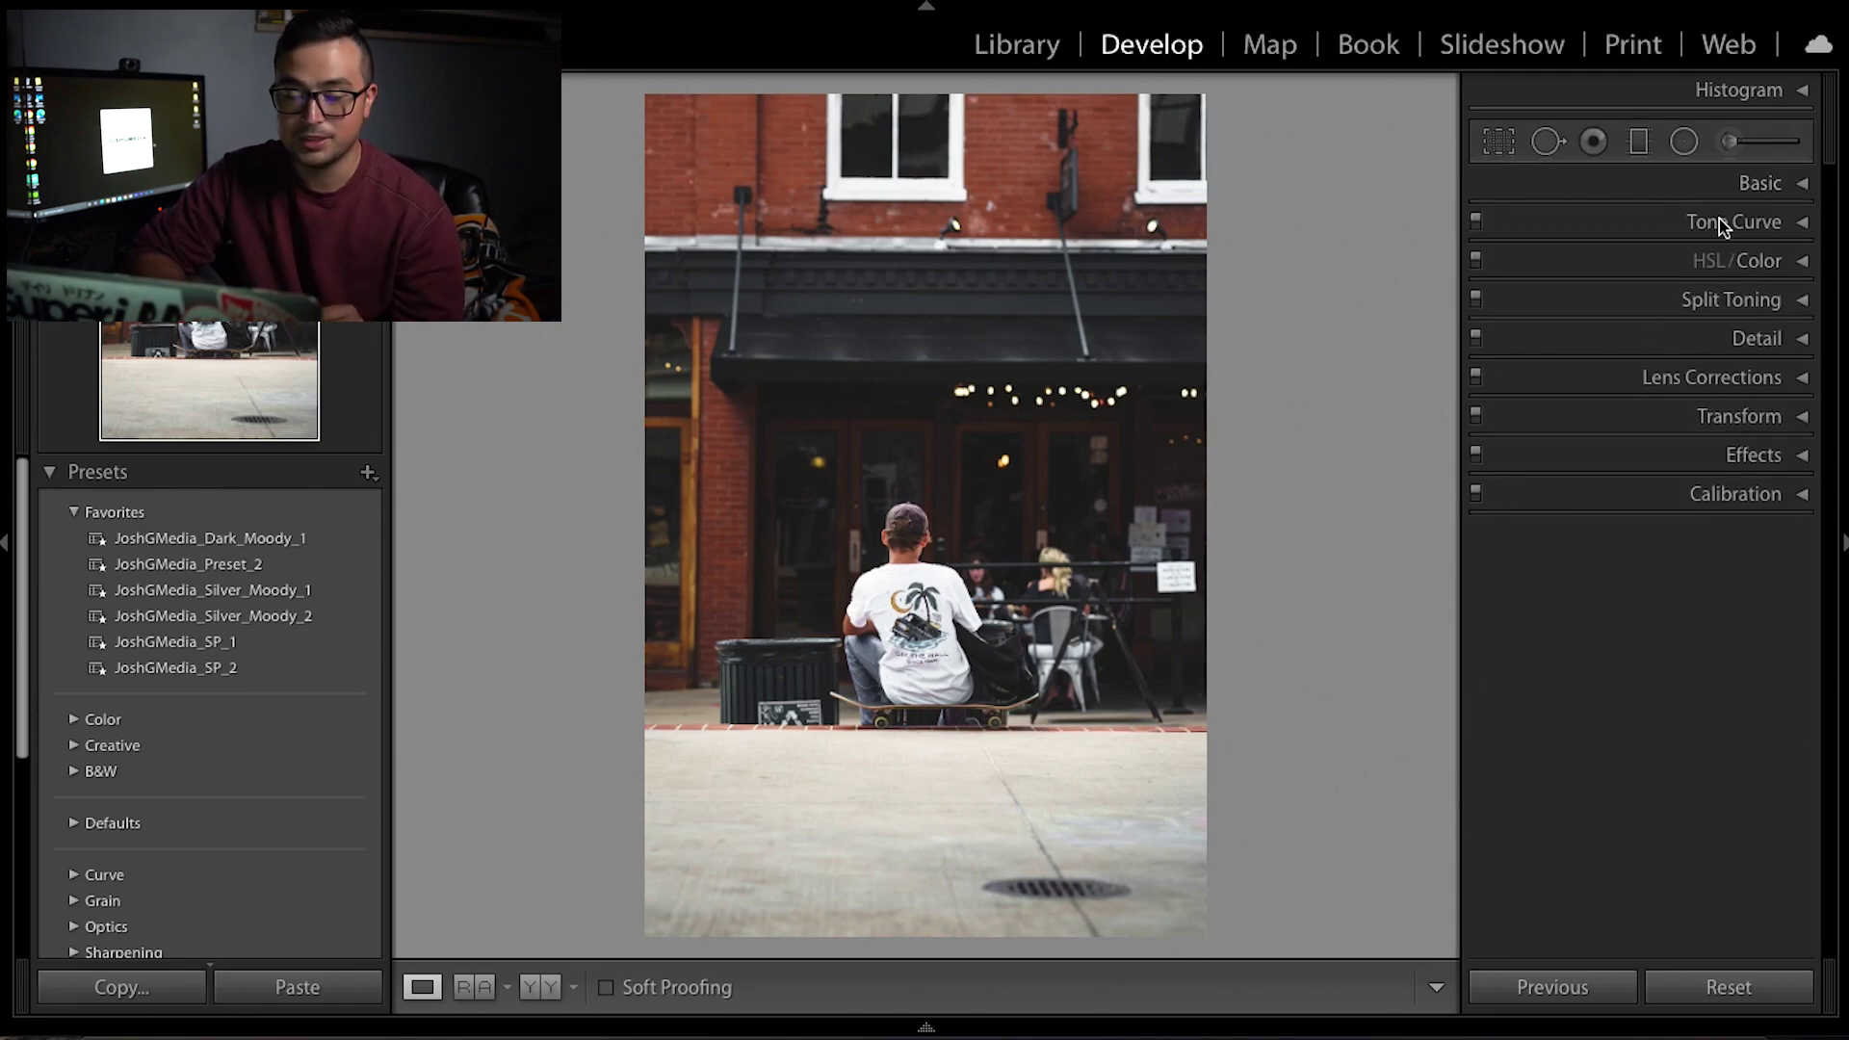
pyautogui.click(1789, 193)
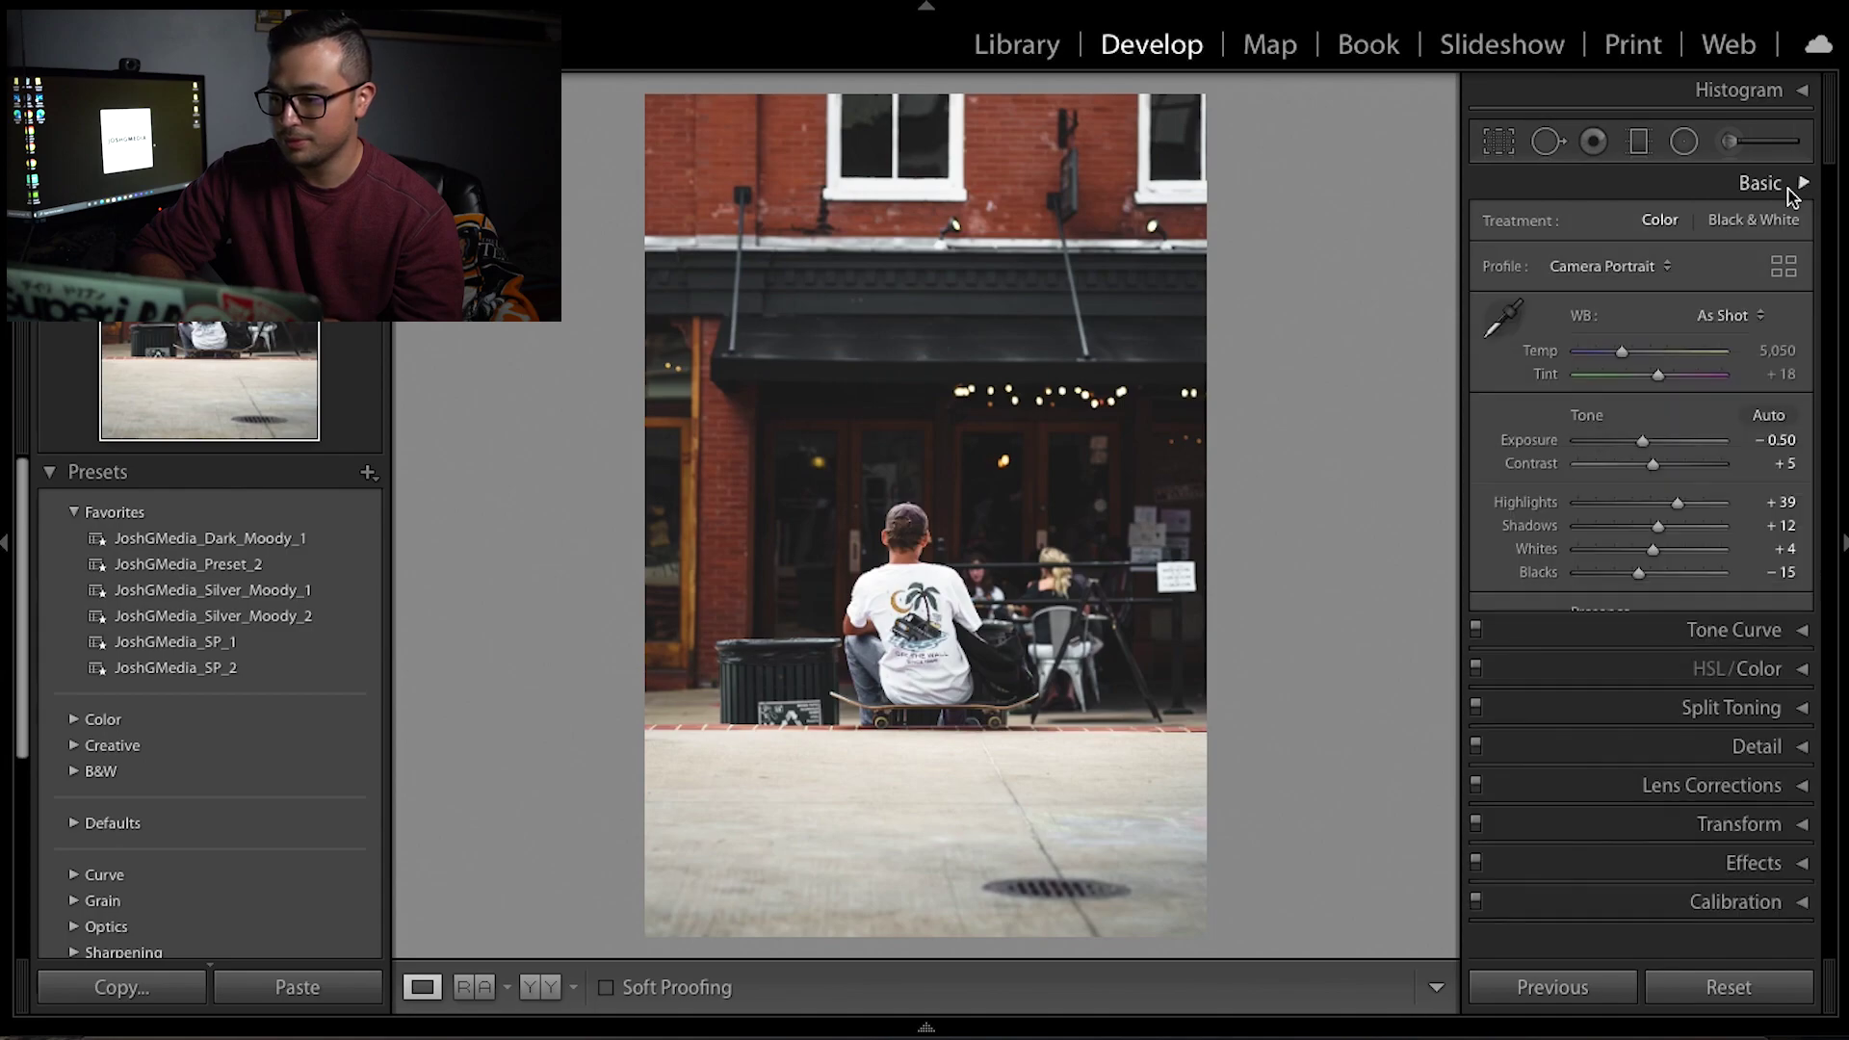
pyautogui.click(1794, 189)
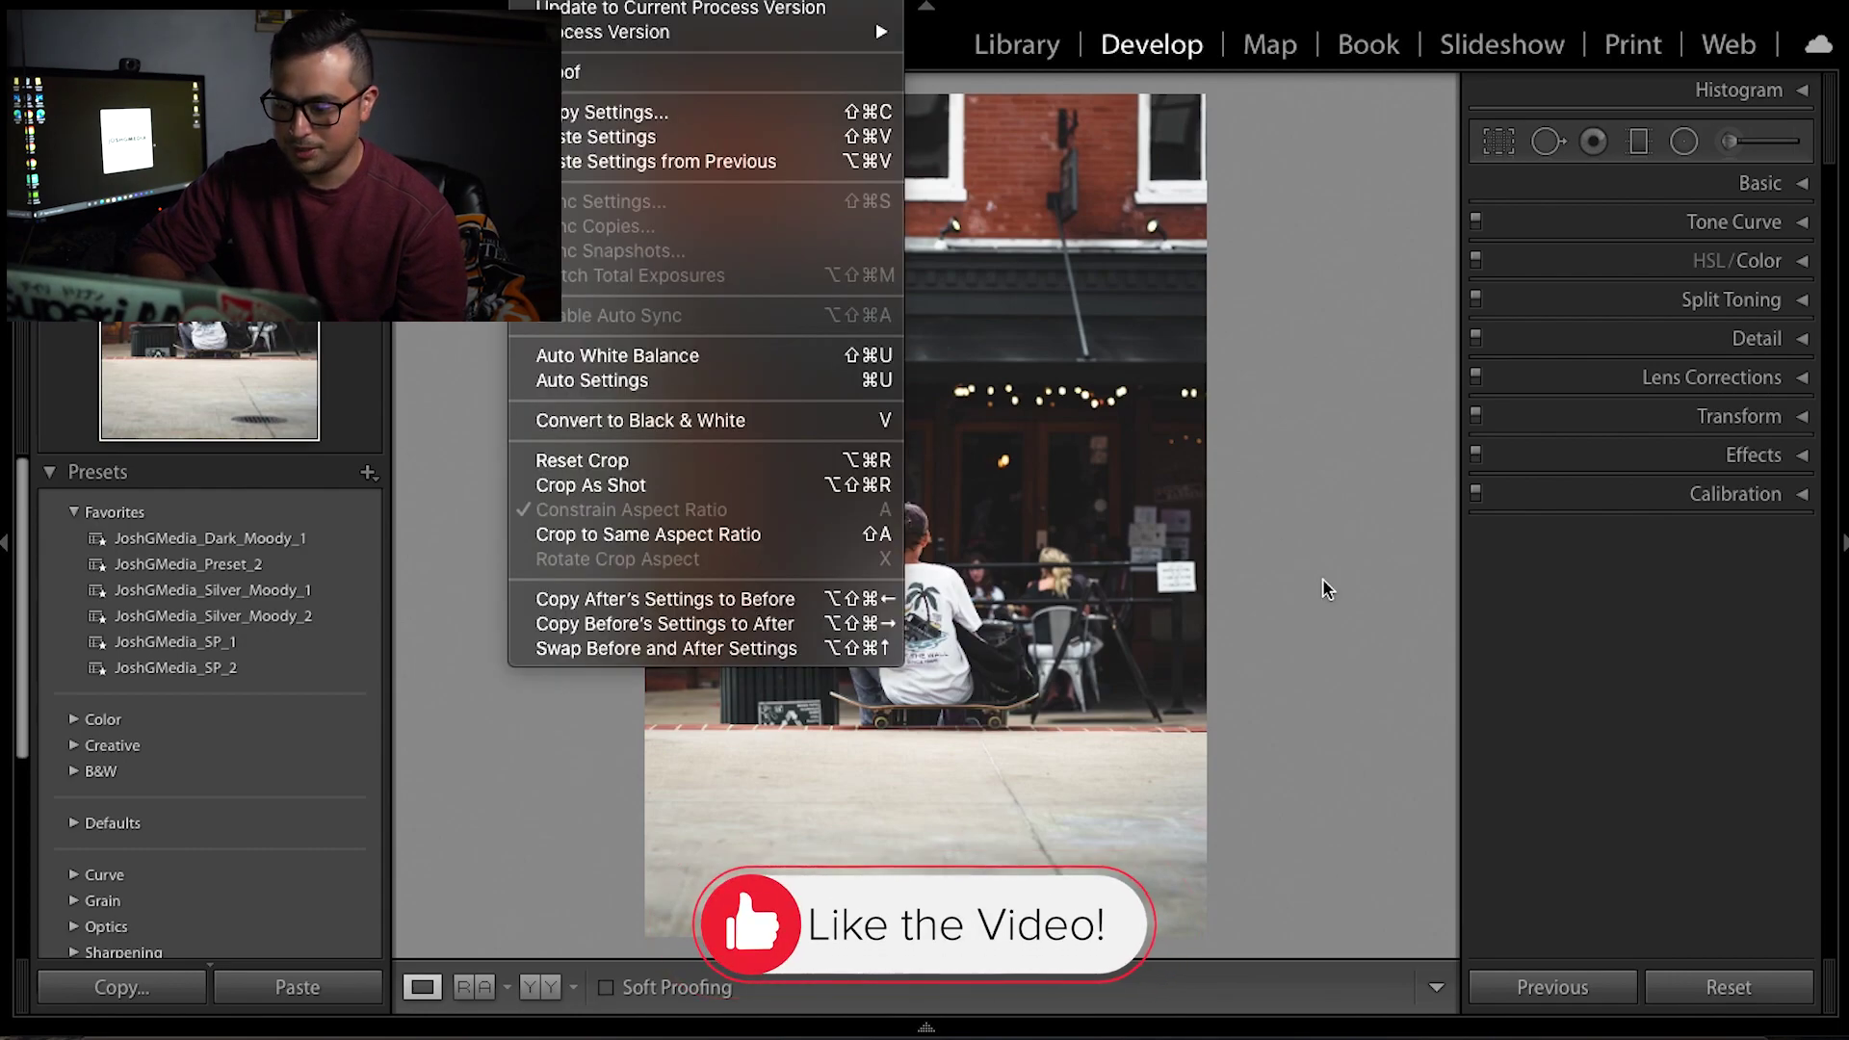
# Step: Reset all adjustments on the photo and paste the copied develop settings onto it
pyautogui.click(1642, 744)
pyautogui.click(1704, 995)
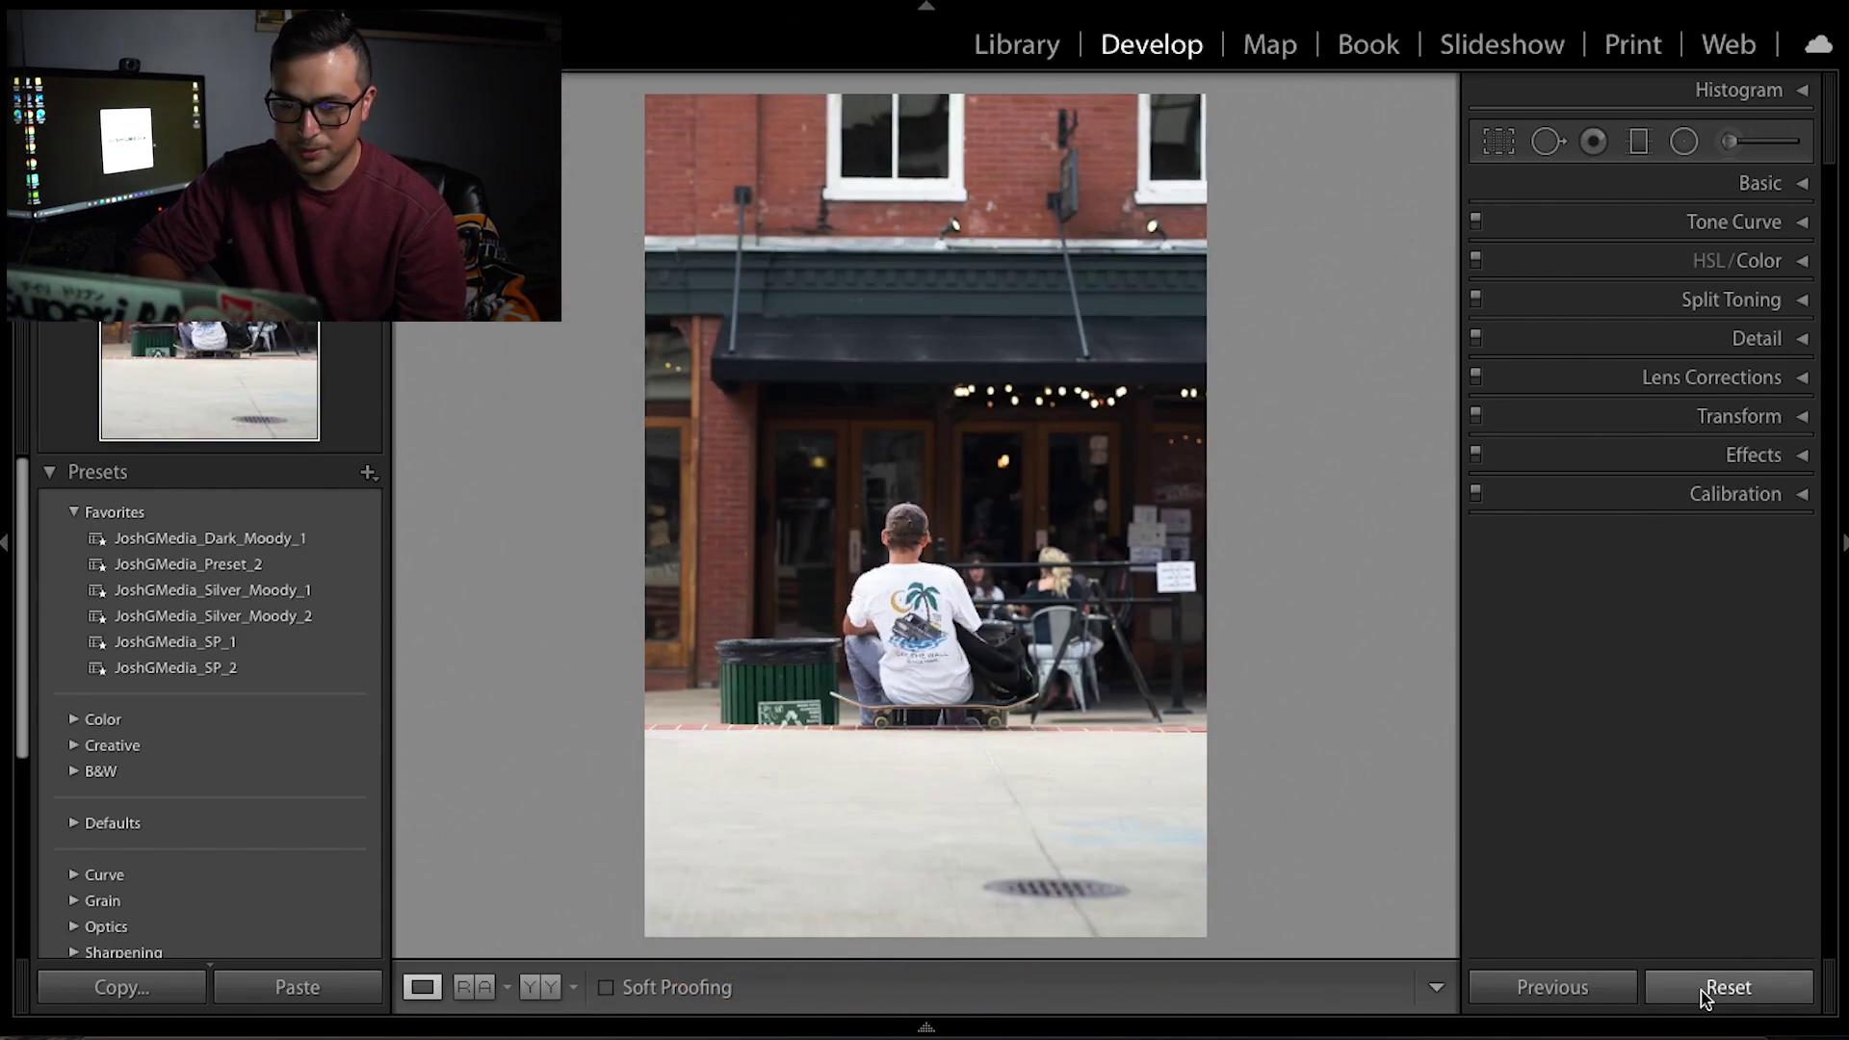
pyautogui.click(541, 5)
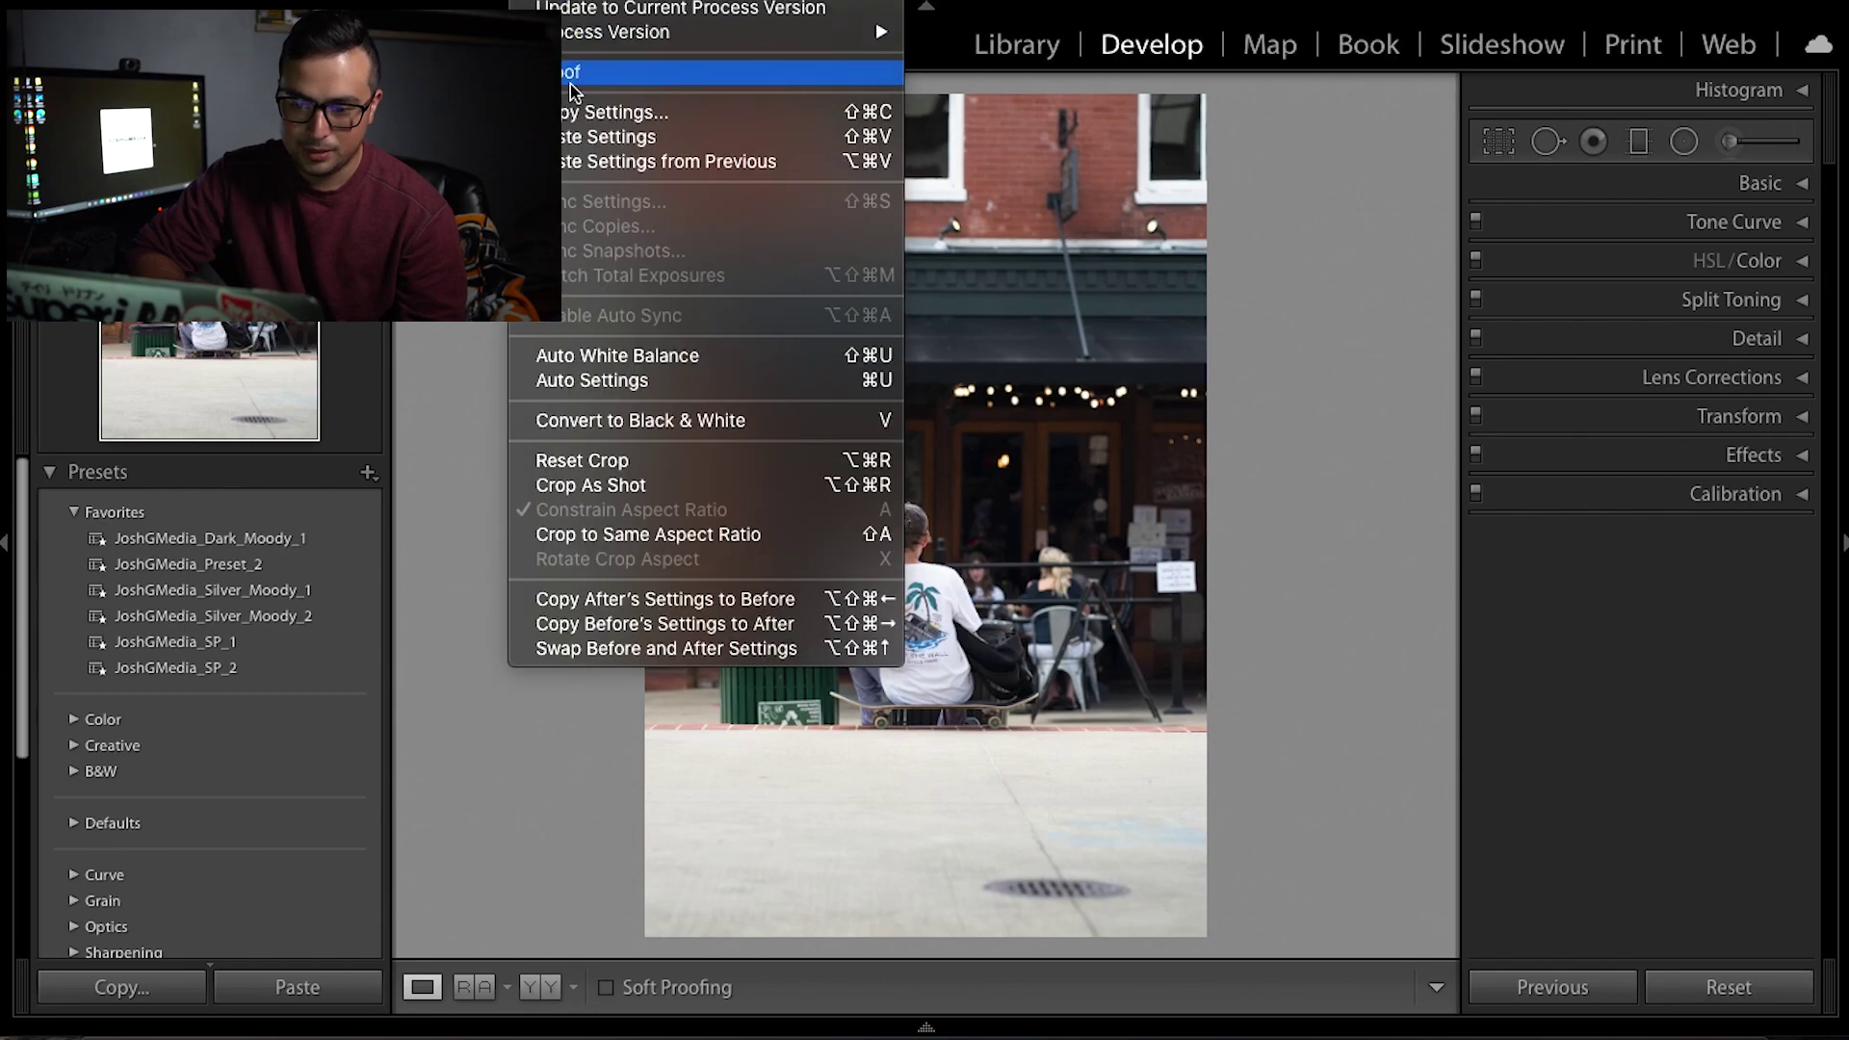
pyautogui.click(599, 141)
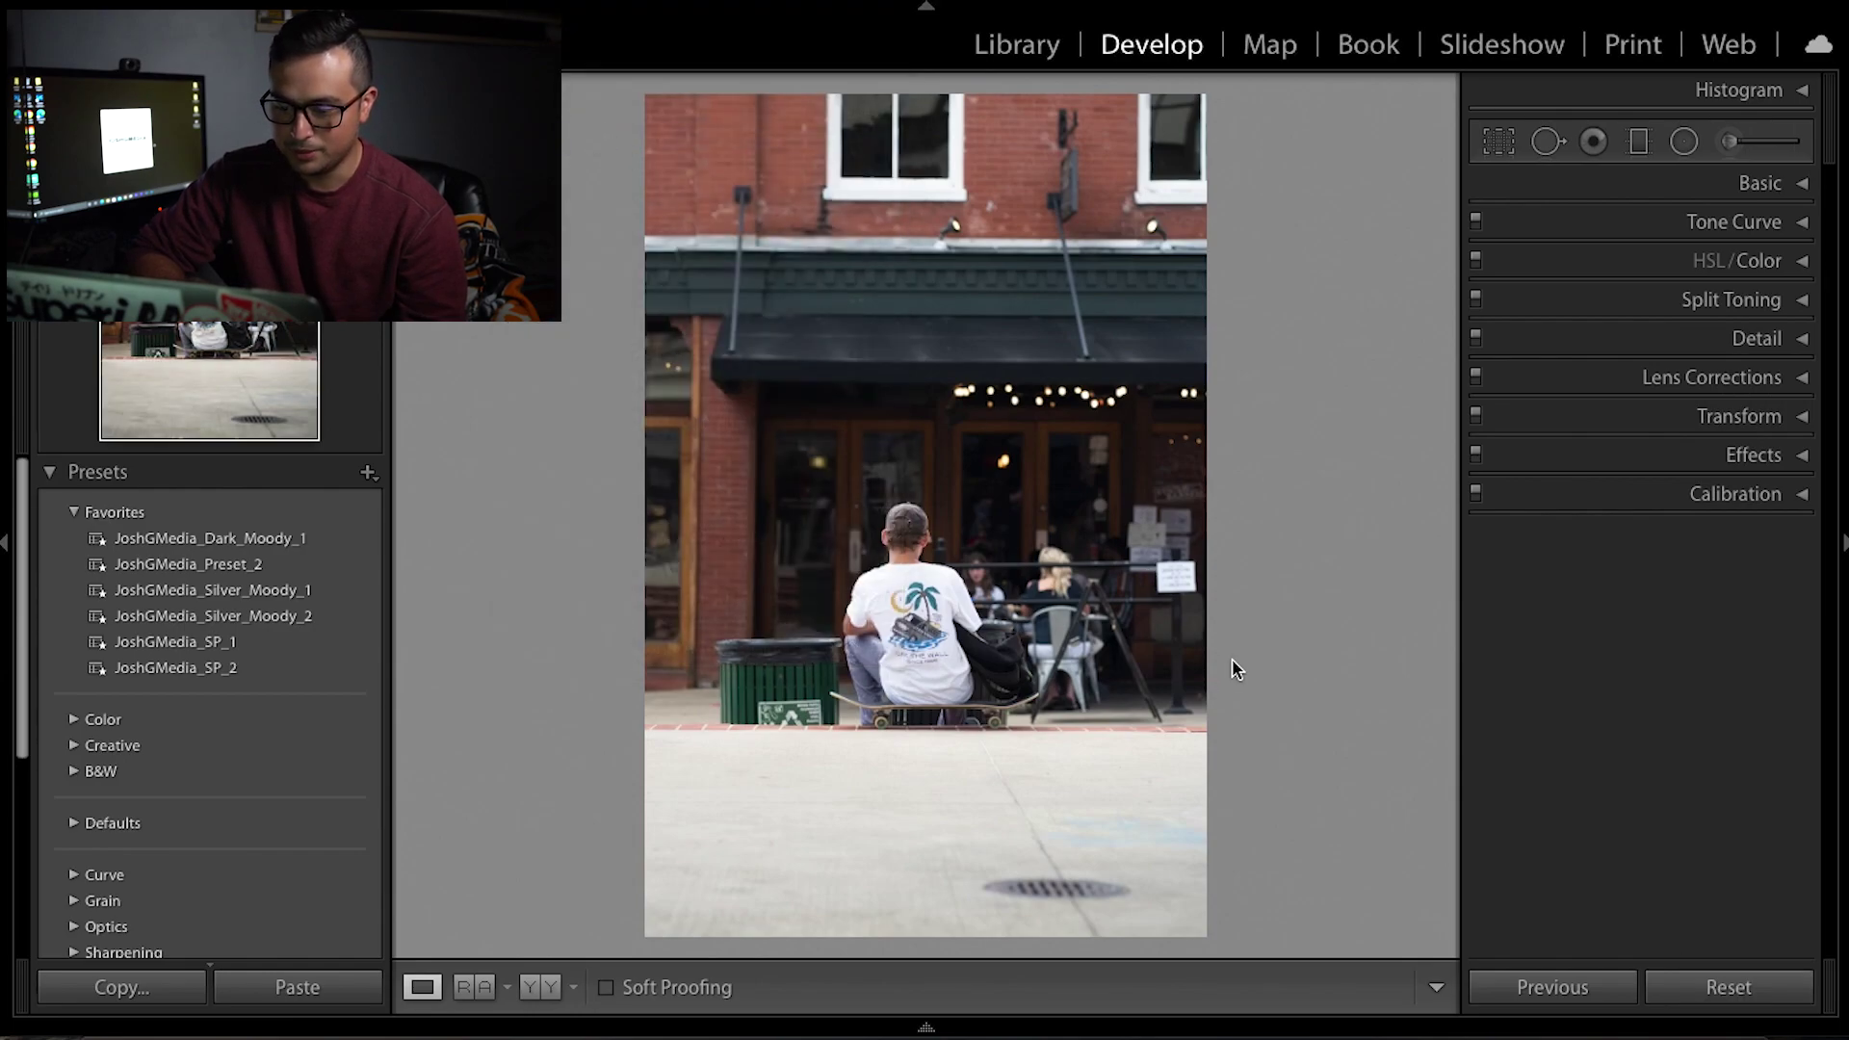